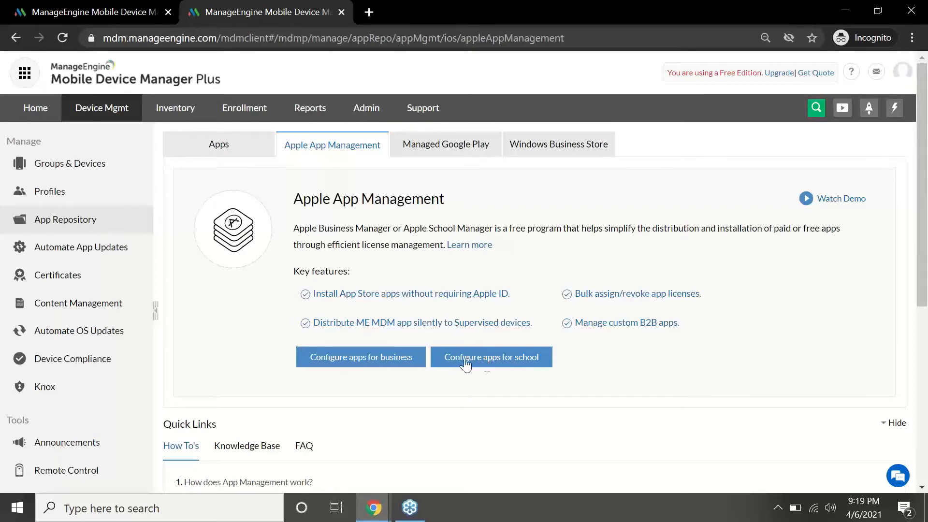
Open the configuration of apps for business in Apple App Management
click(369, 360)
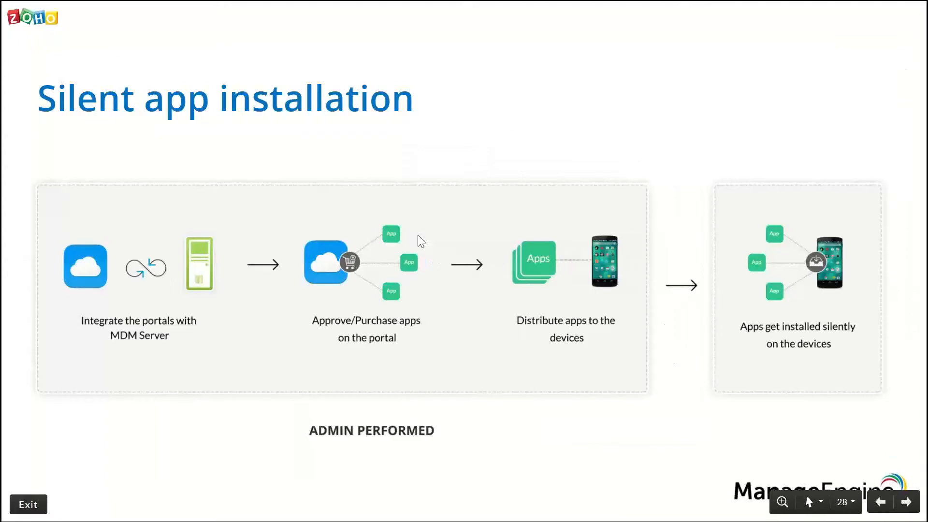
key(Right)
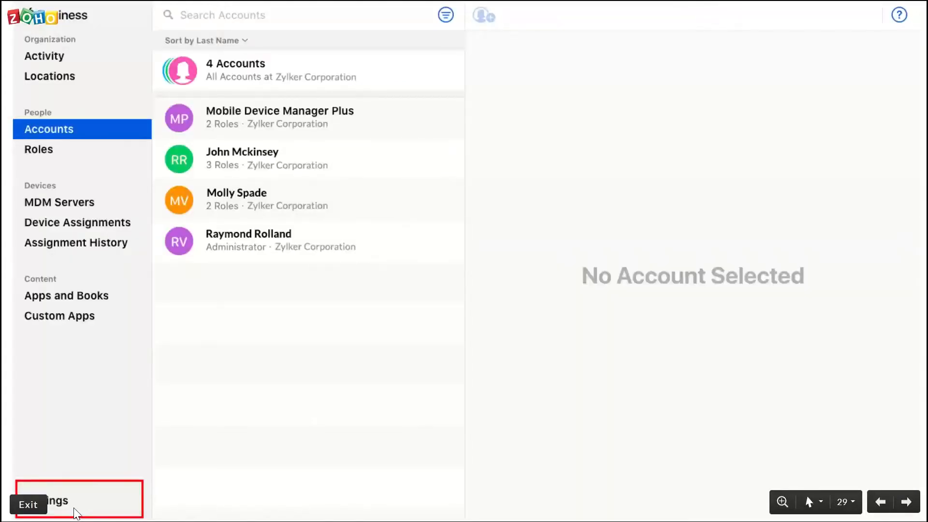
click(75, 512)
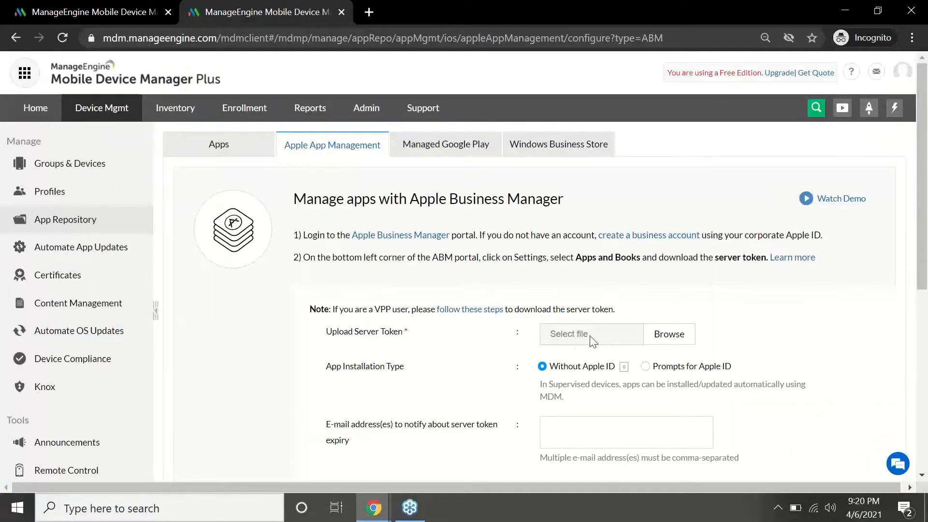
Examine the server token form's app installation types, Without Apple ID and Prompts for Apple ID, and its expiry notification e-mail field
drag(926, 286, 927, 327)
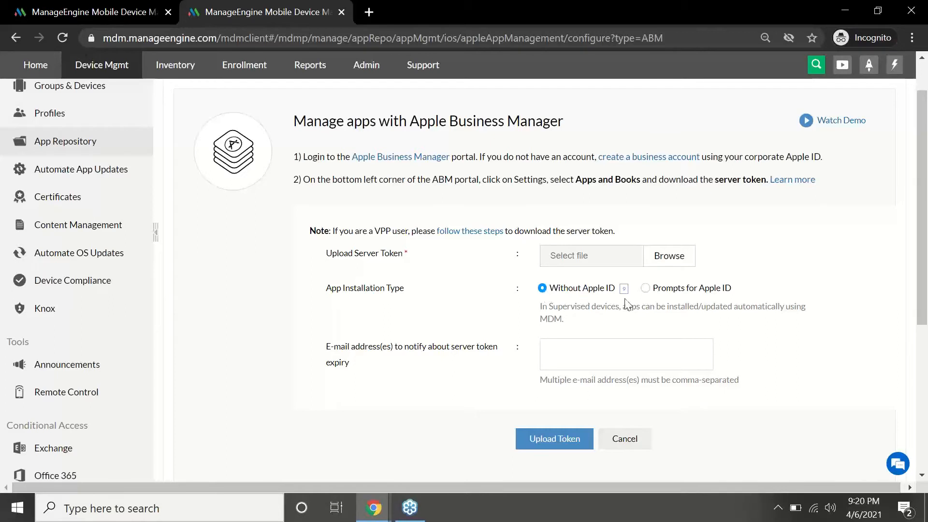
click(646, 289)
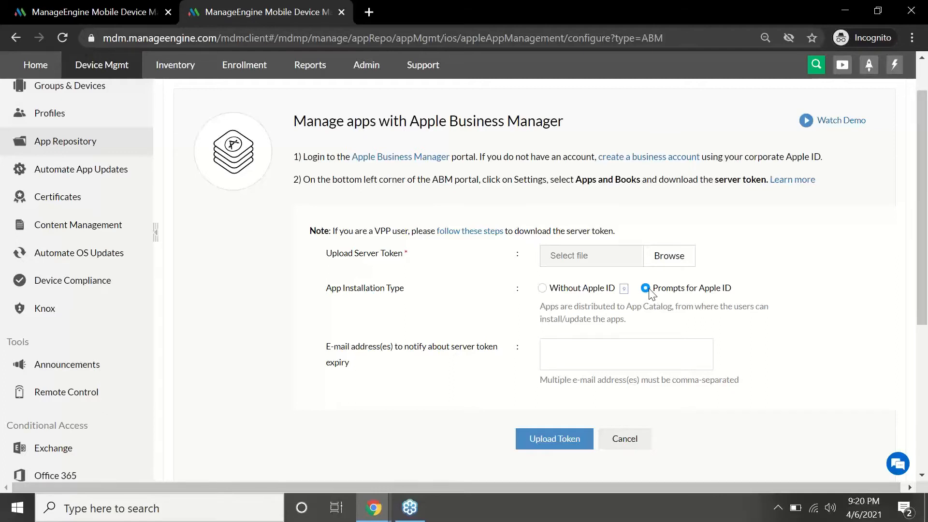
click(543, 289)
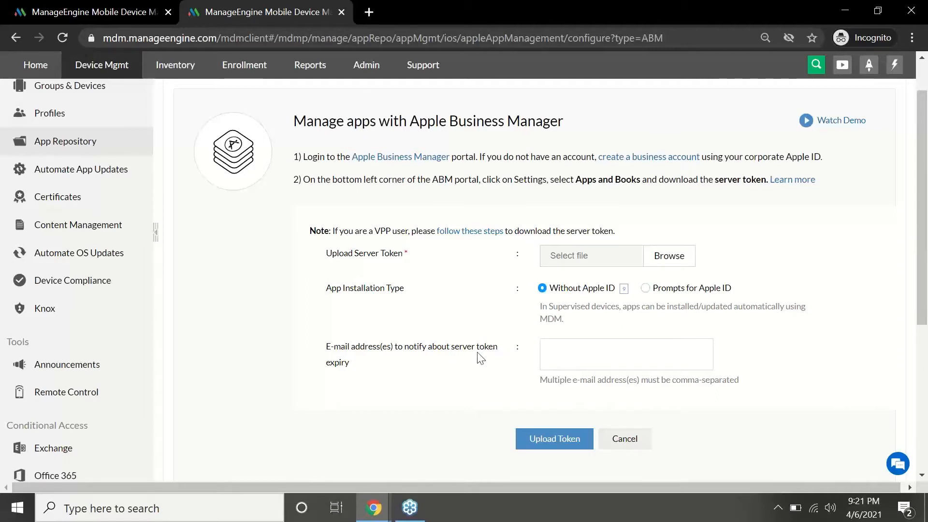
click(572, 346)
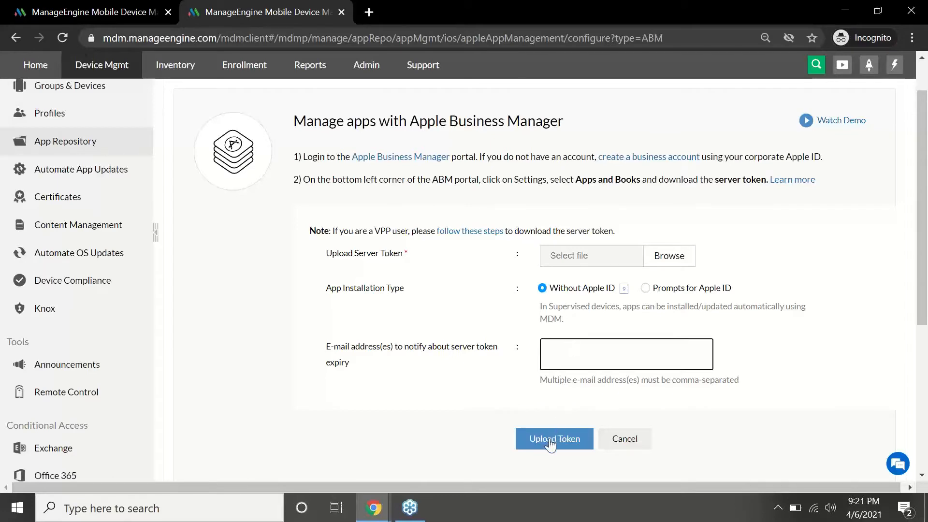
Switch to the other Mobile Device Manager Plus page, where the Apple server token is already configured
click(100, 11)
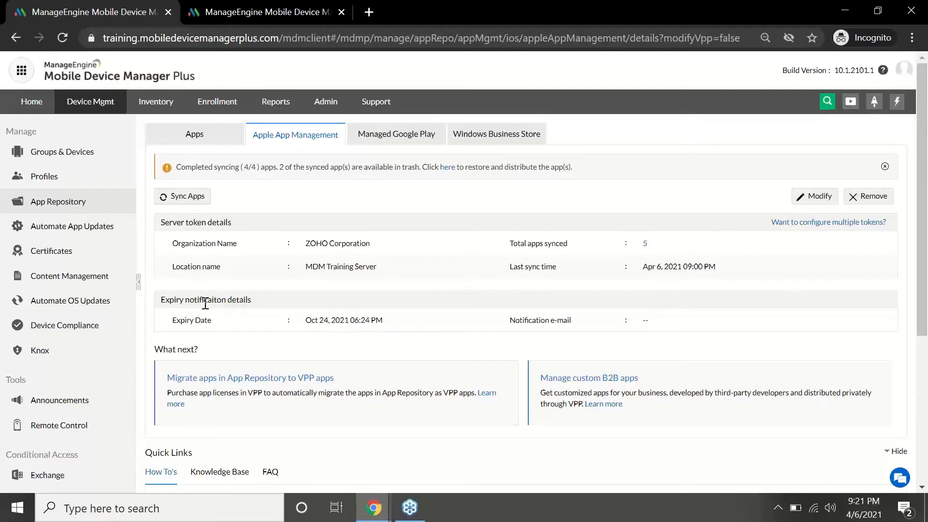
key(alt+Tab)
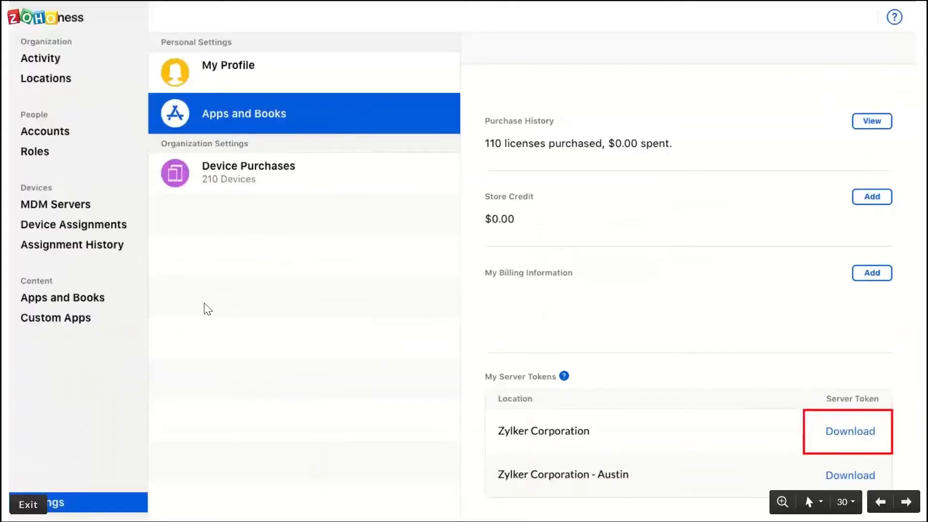
key(Right)
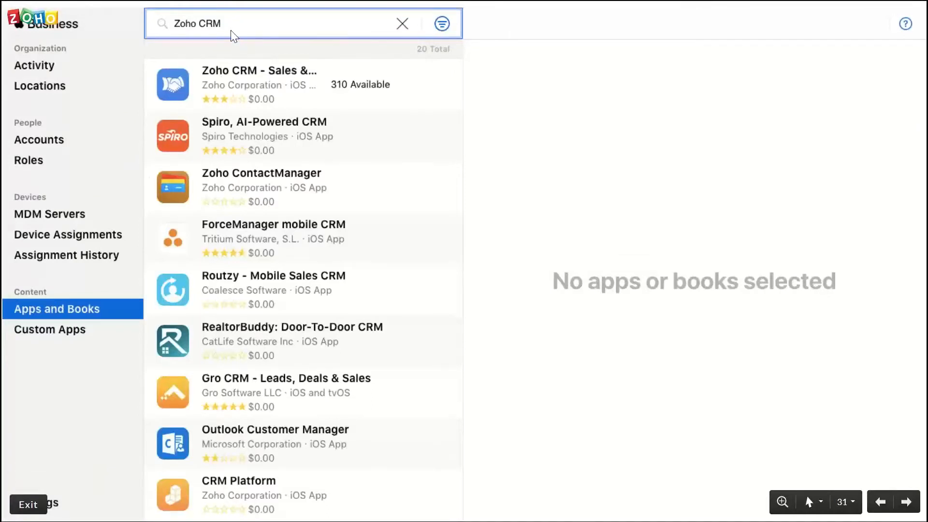
click(251, 87)
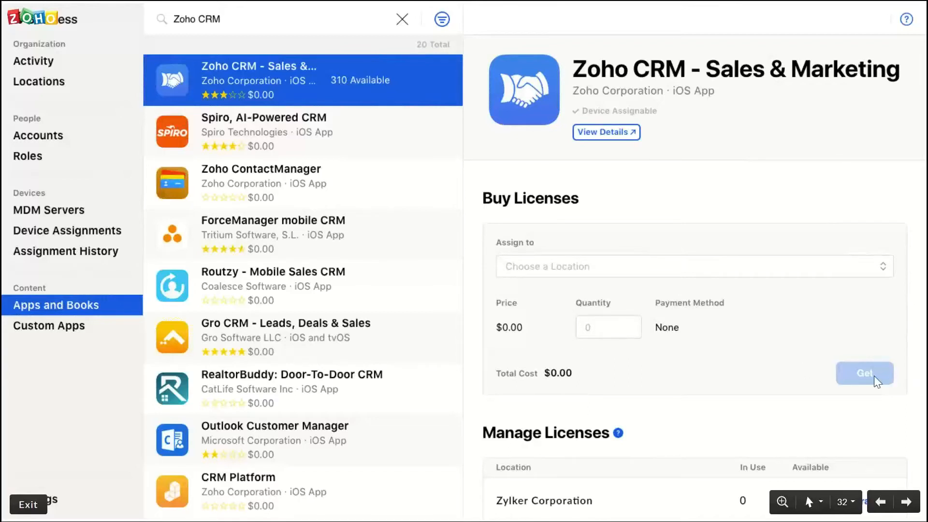
Return to Mobile Device Manager Plus in the browser and sync the VPP apps from the App Repository
key(alt+Tab)
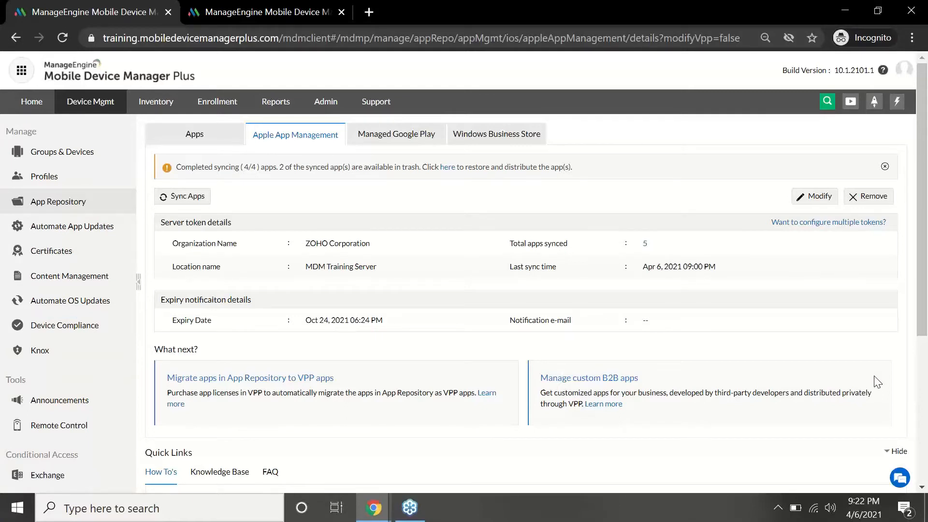
click(103, 206)
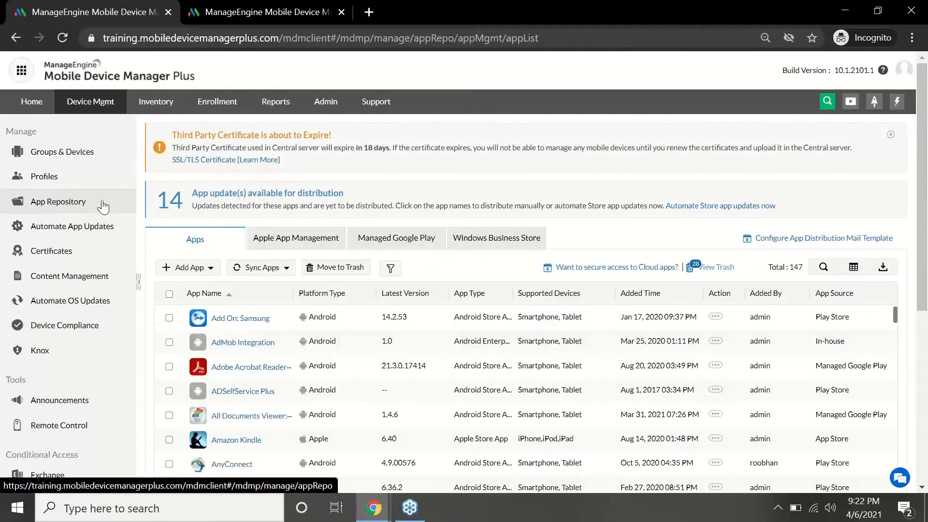
click(280, 268)
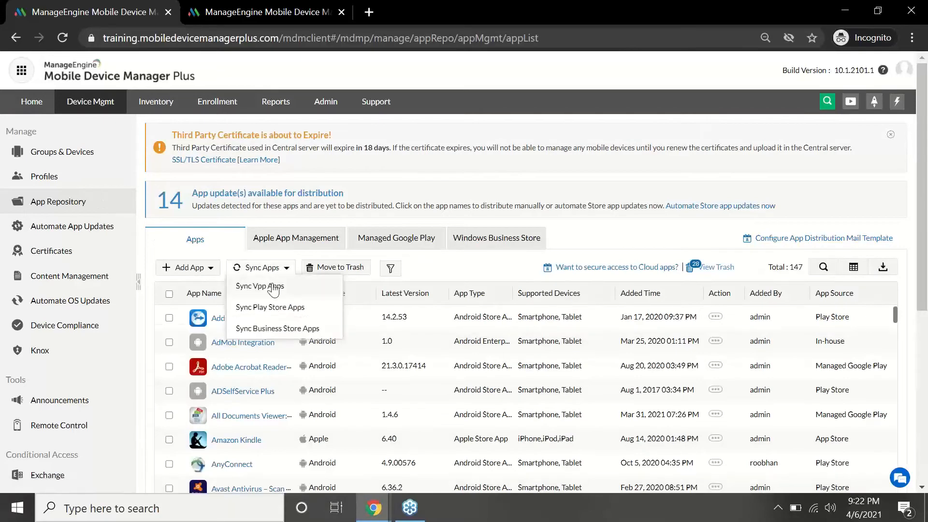
click(278, 329)
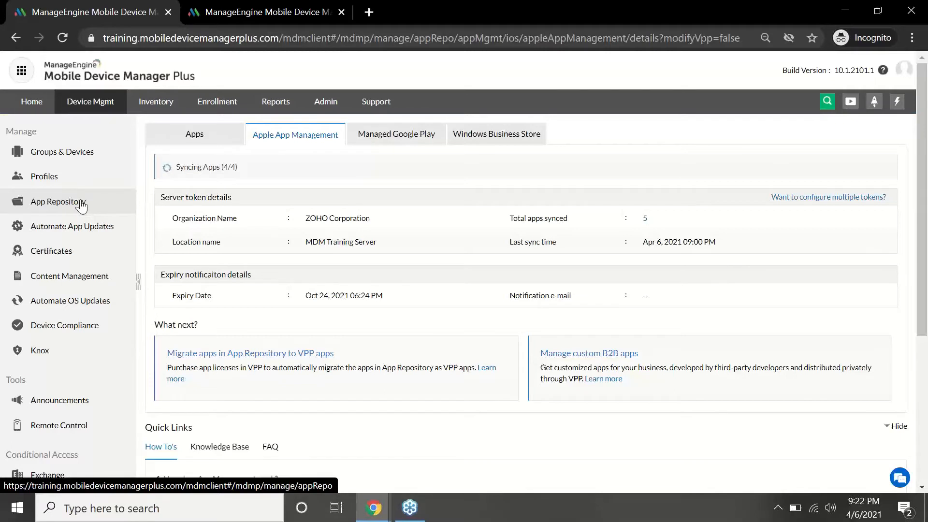
Show the managed devices in Groups & Devices and filter them by the Apple platform
click(78, 154)
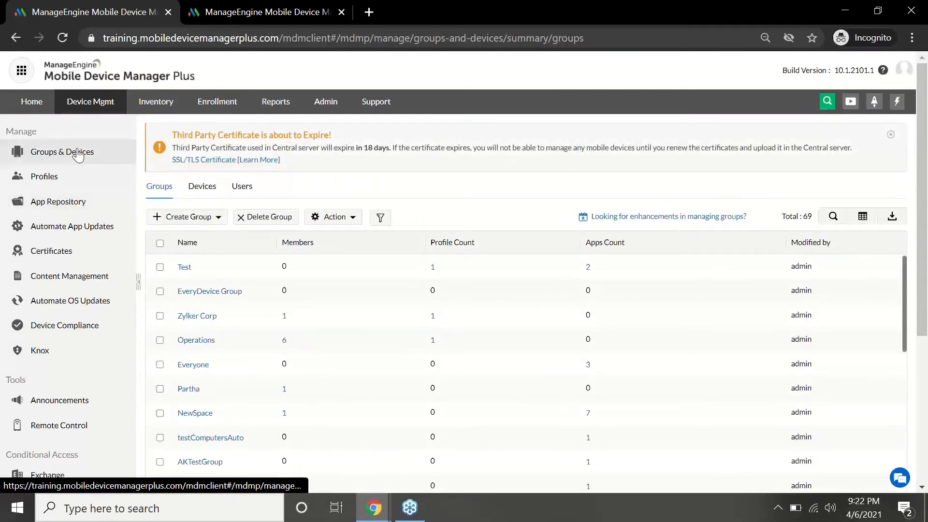
click(209, 192)
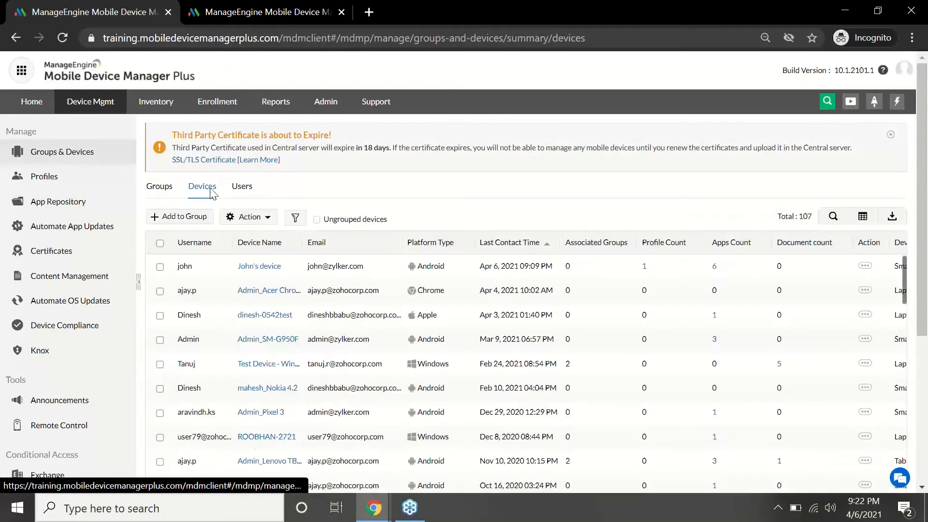
click(295, 218)
mouse_move(329, 254)
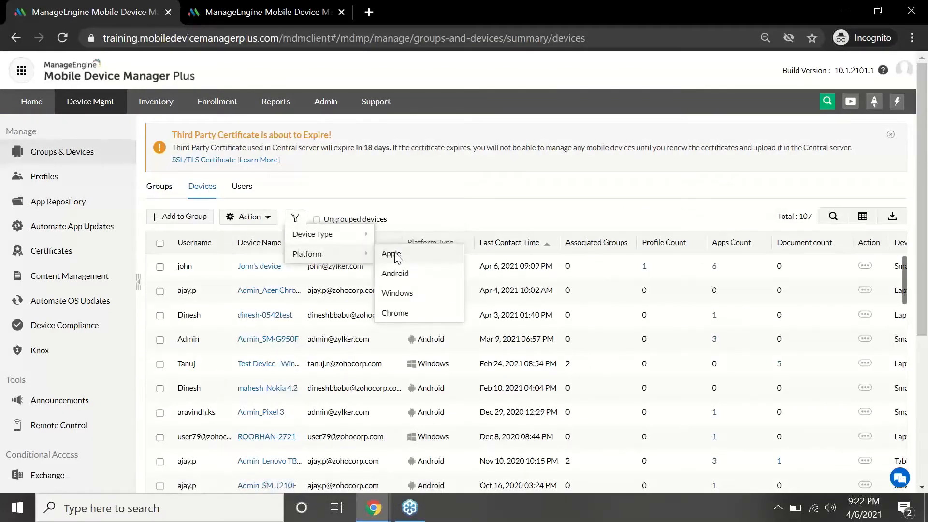
click(394, 254)
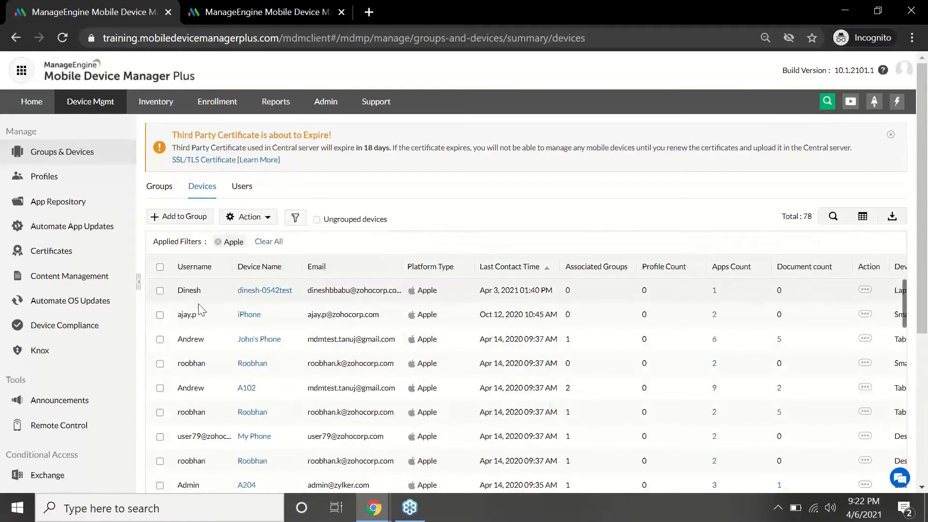
Distribute the Zoho CRM Sales & Marketing app to the first listed Apple device, using silent installation
click(159, 291)
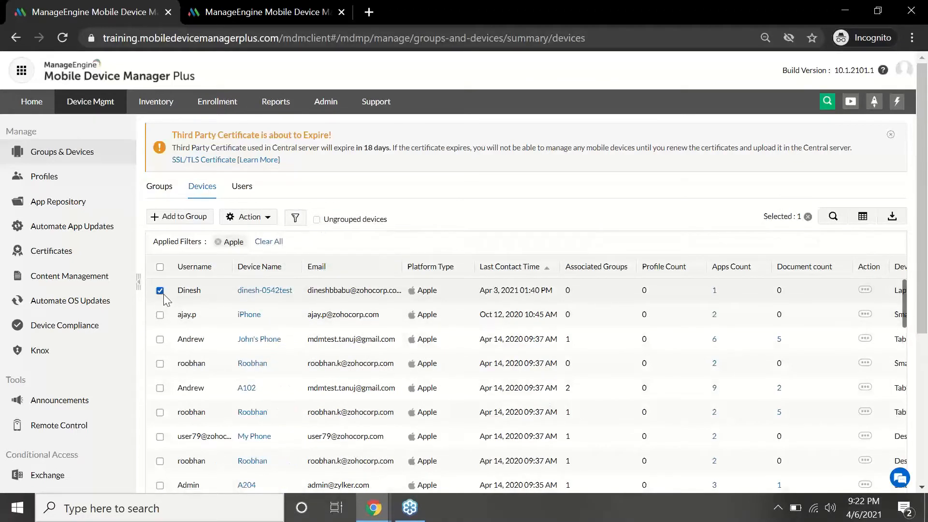
click(263, 218)
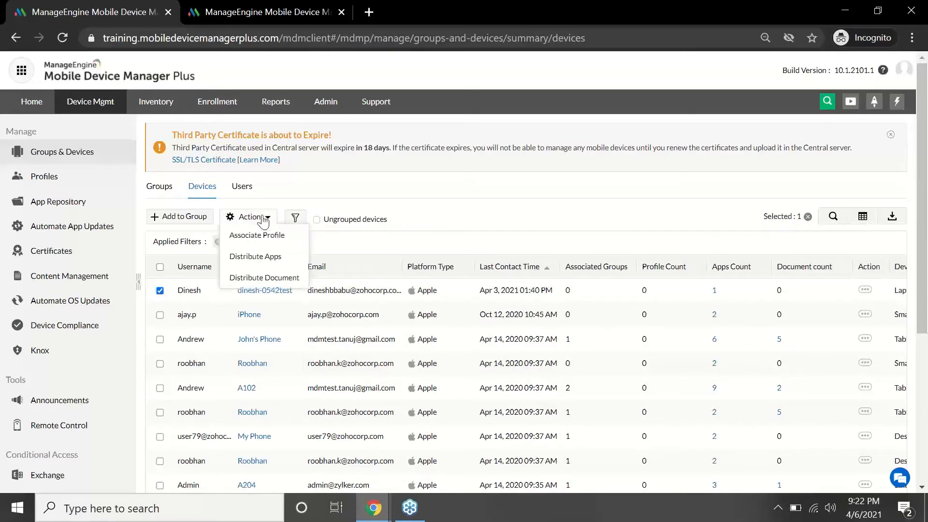
click(269, 258)
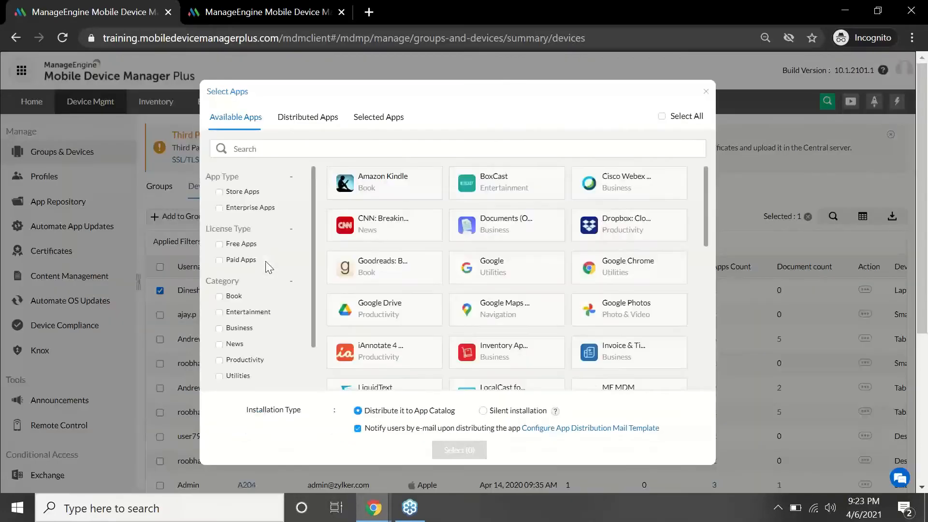
click(289, 144)
text(CRM)
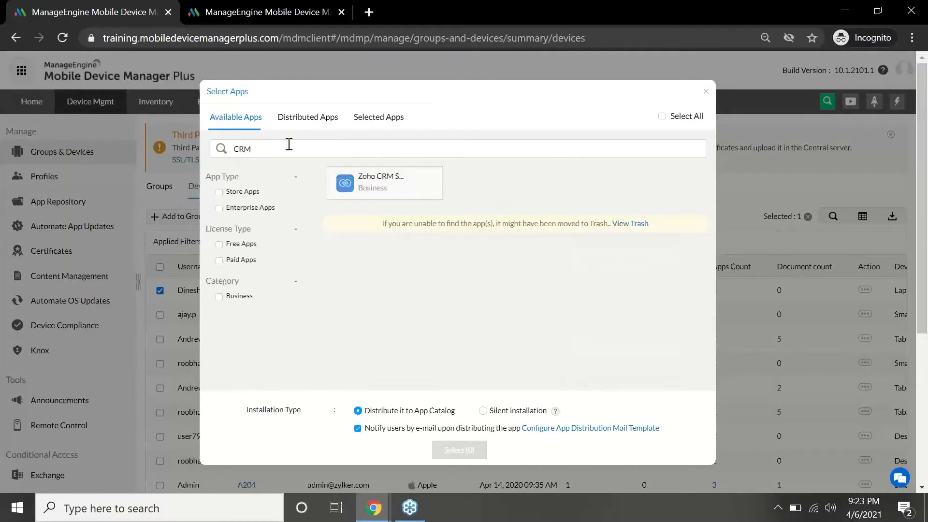
click(392, 194)
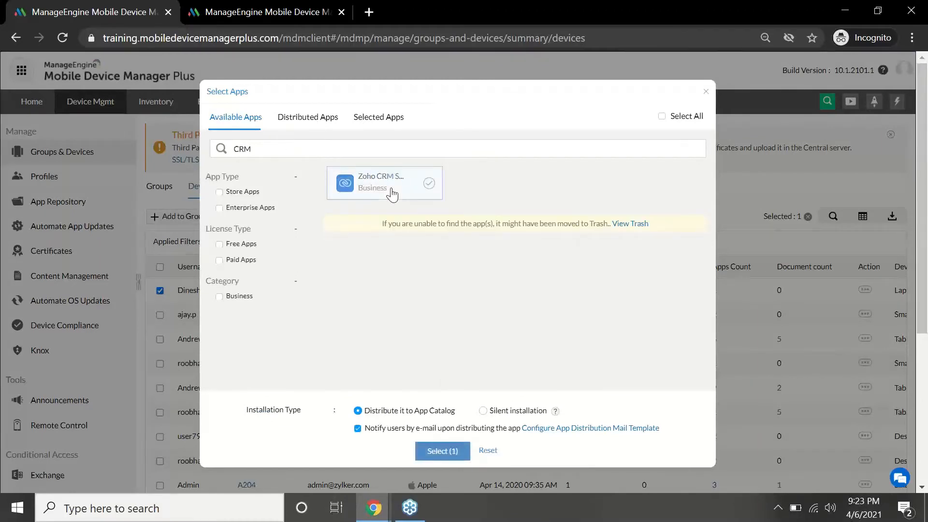
click(484, 411)
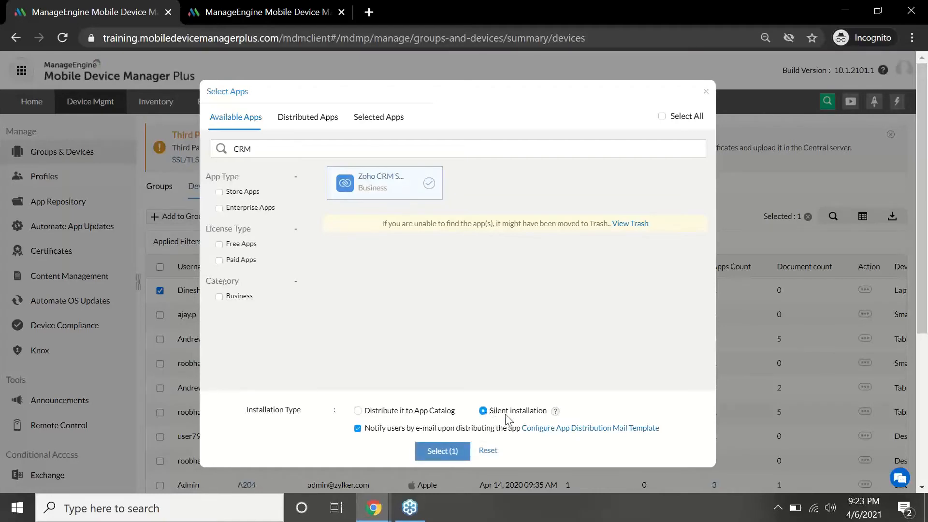
click(452, 453)
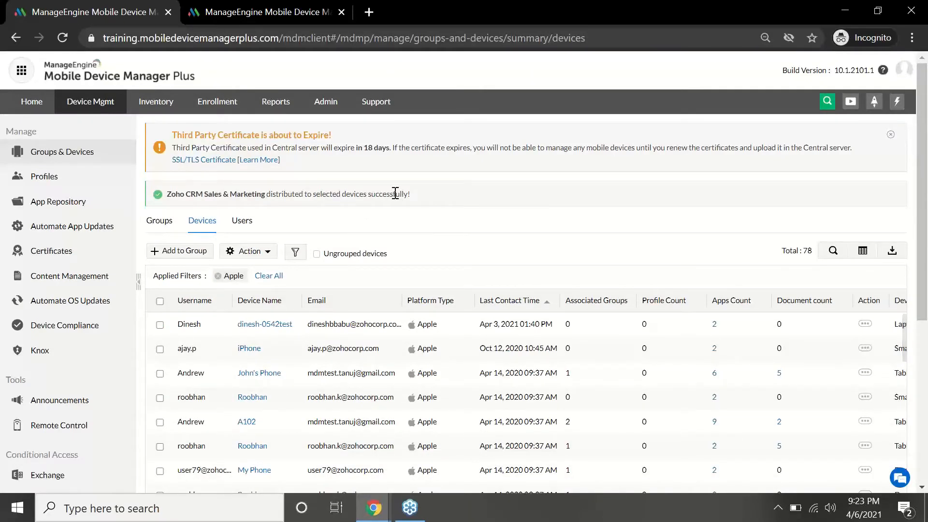
key(alt+Tab)
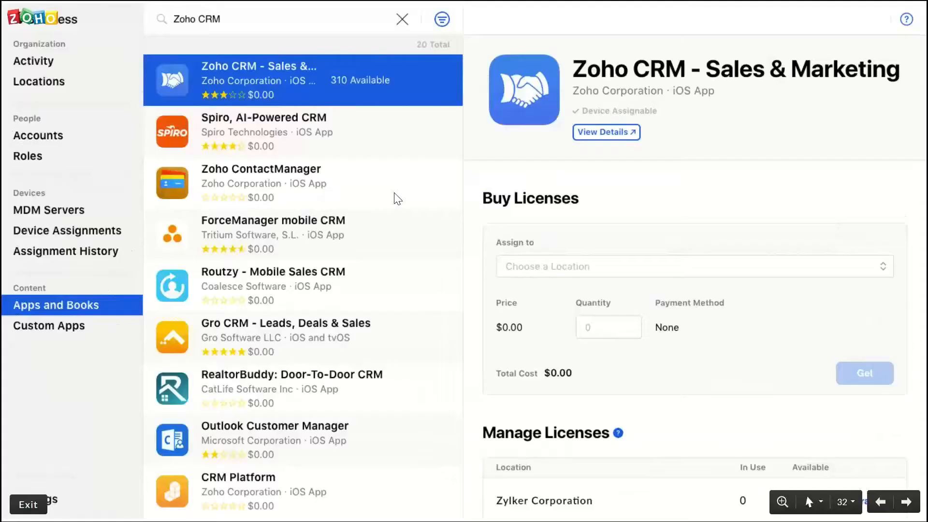
key(Right)
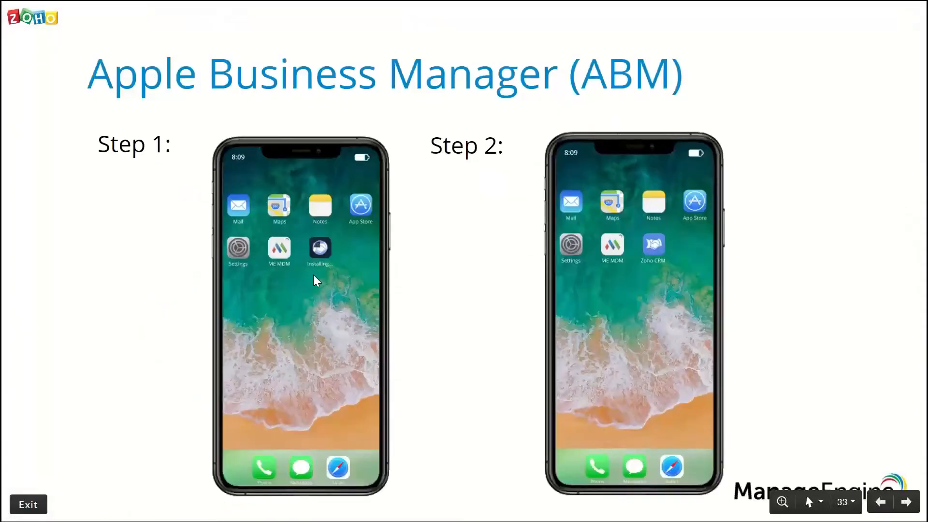
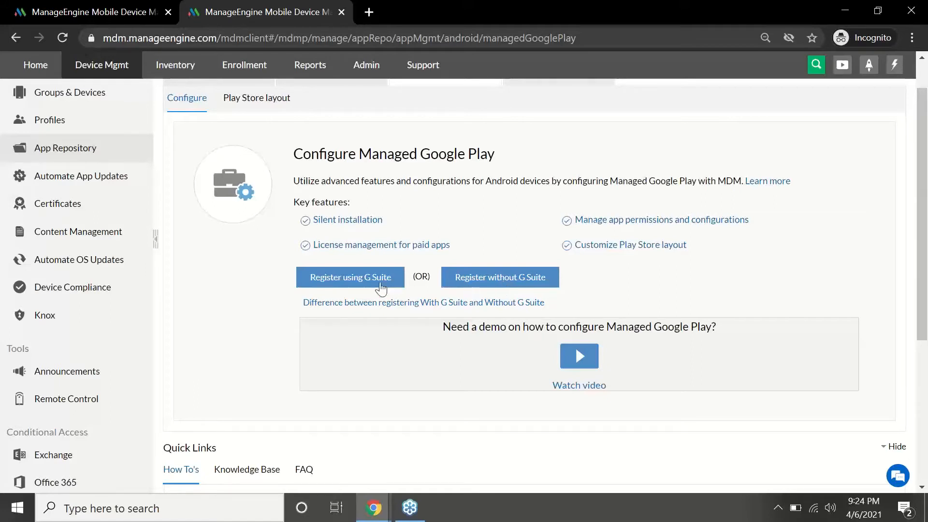
Choose to register Managed Google Play without G Suite
click(498, 279)
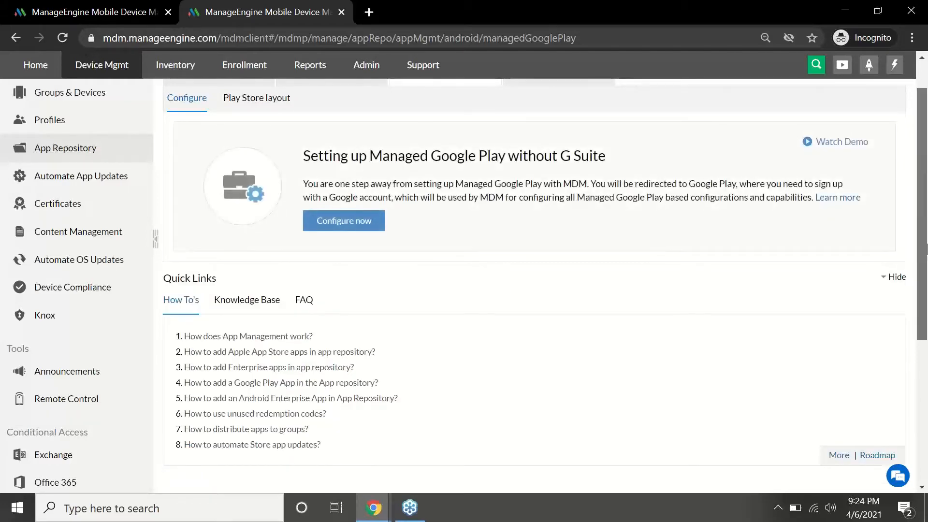
scroll(500, 280, up, 2)
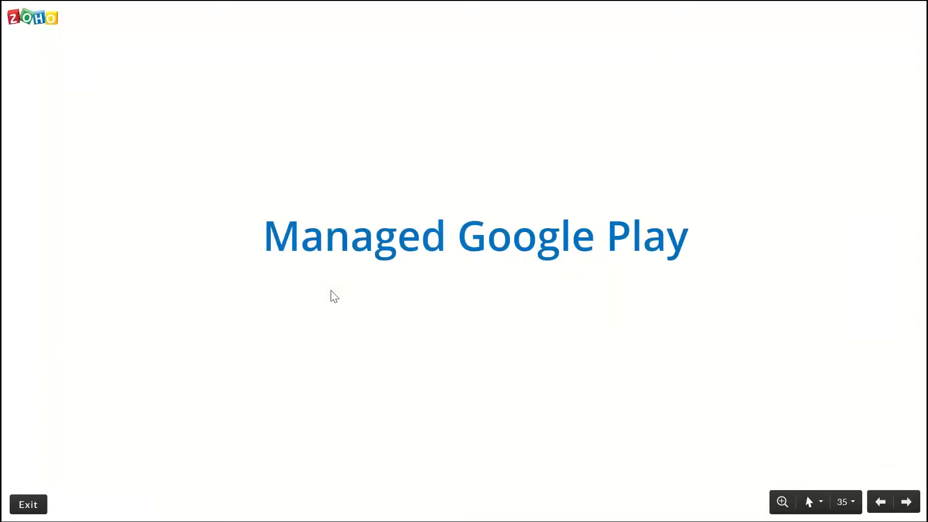
key(Right)
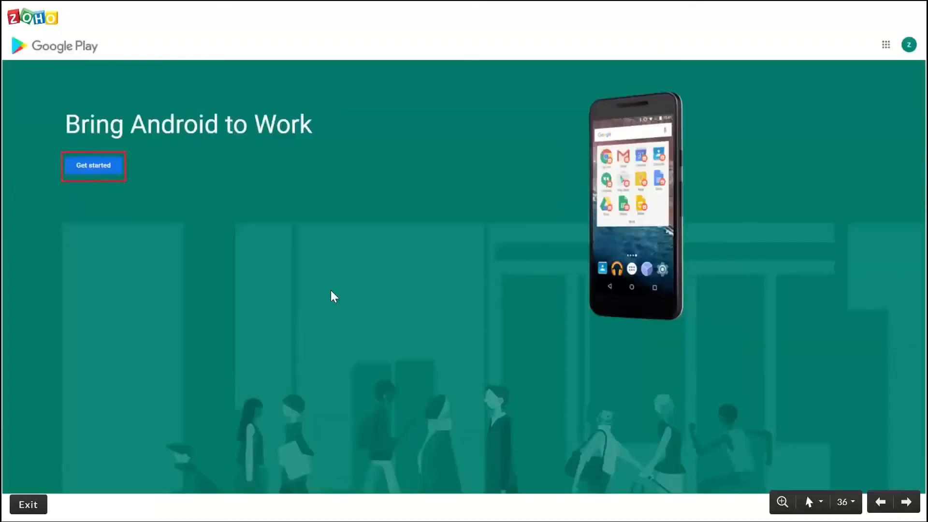
click(108, 174)
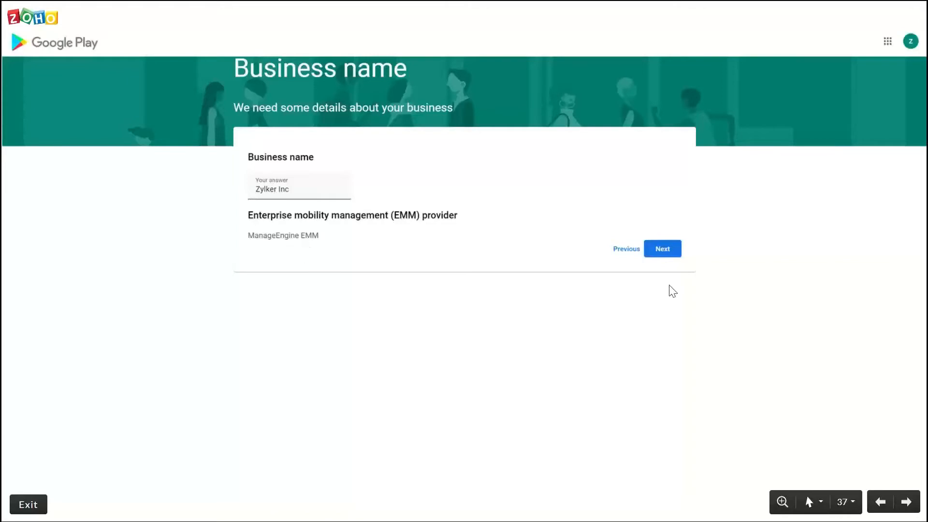
click(666, 249)
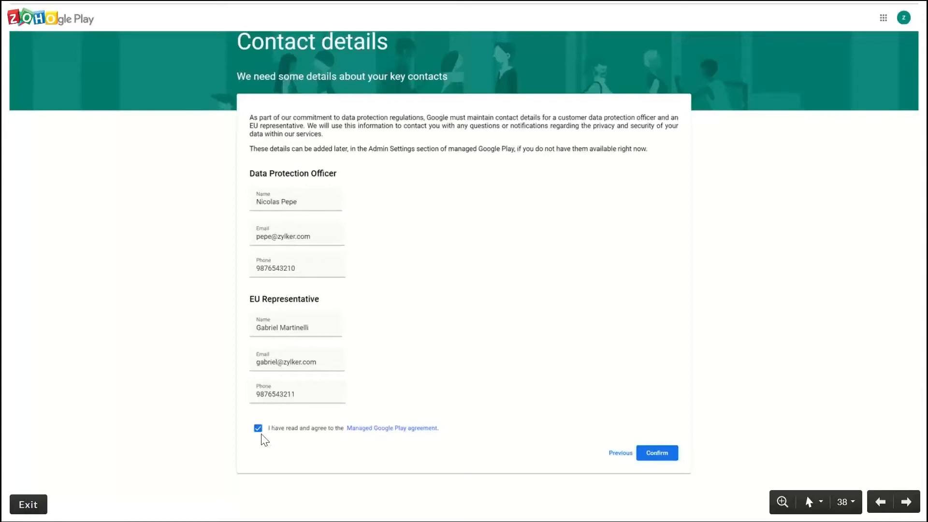
click(664, 453)
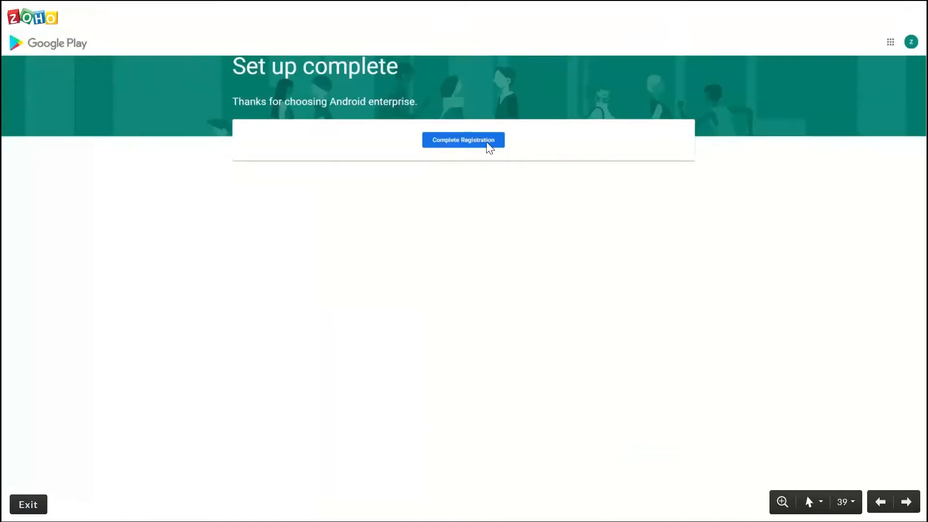
Switch to Mobile Device Manager Plus in the browser, sync the Managed Google Play apps and check the sync status
key(alt+Tab)
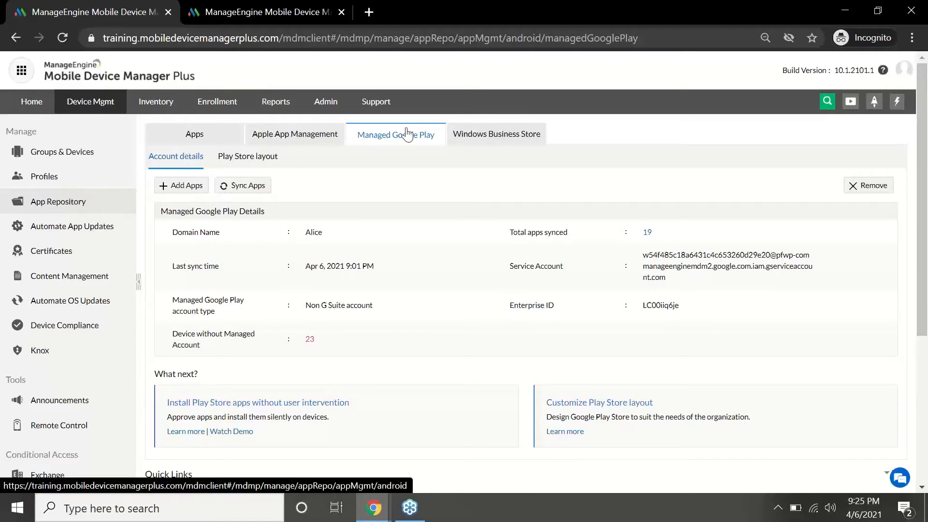
click(180, 188)
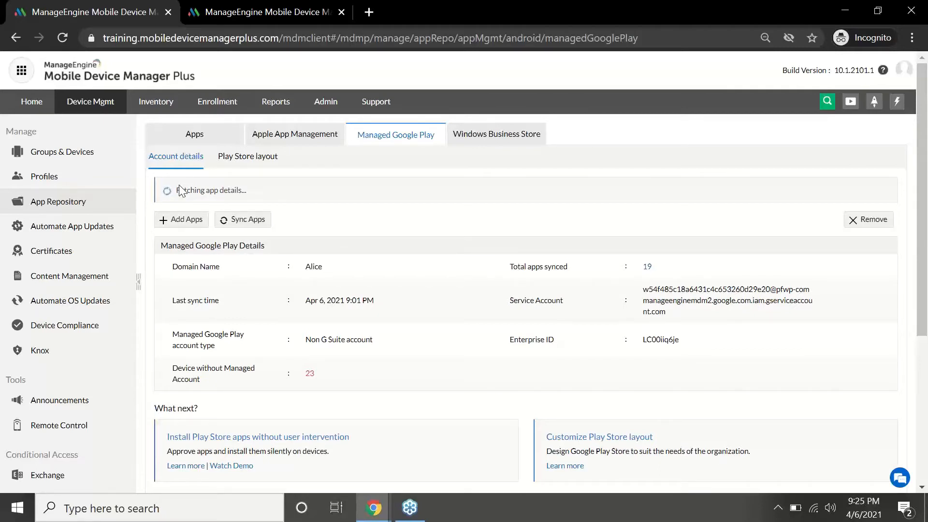
click(241, 219)
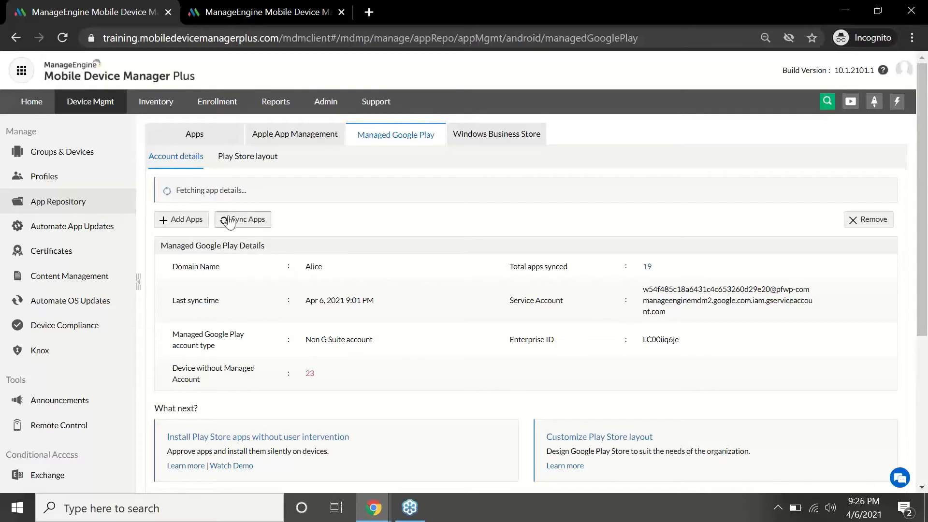
click(58, 202)
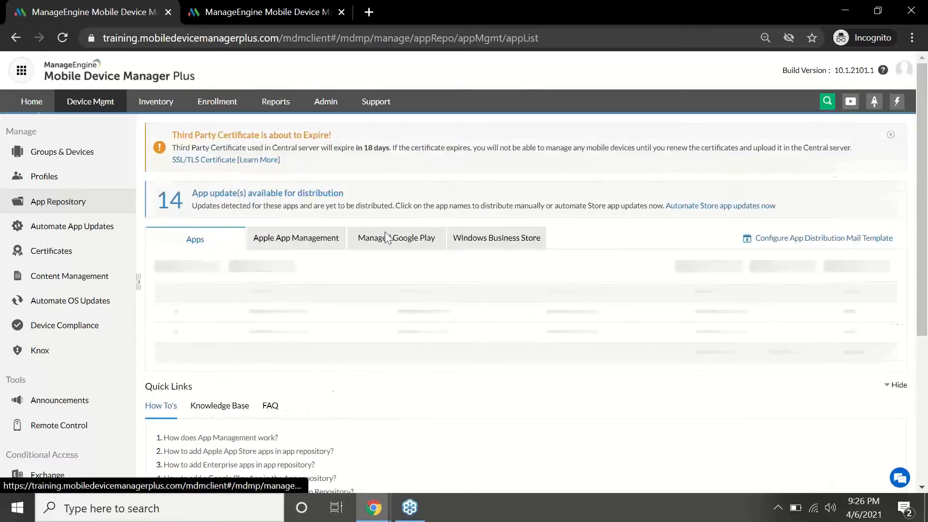
click(387, 237)
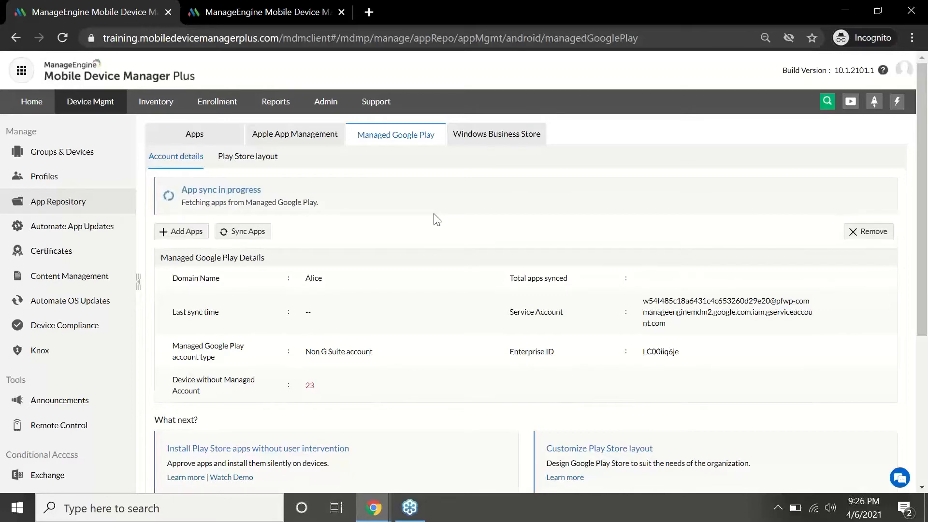
Try again to sync and add apps from the Managed Google Play account details
click(263, 12)
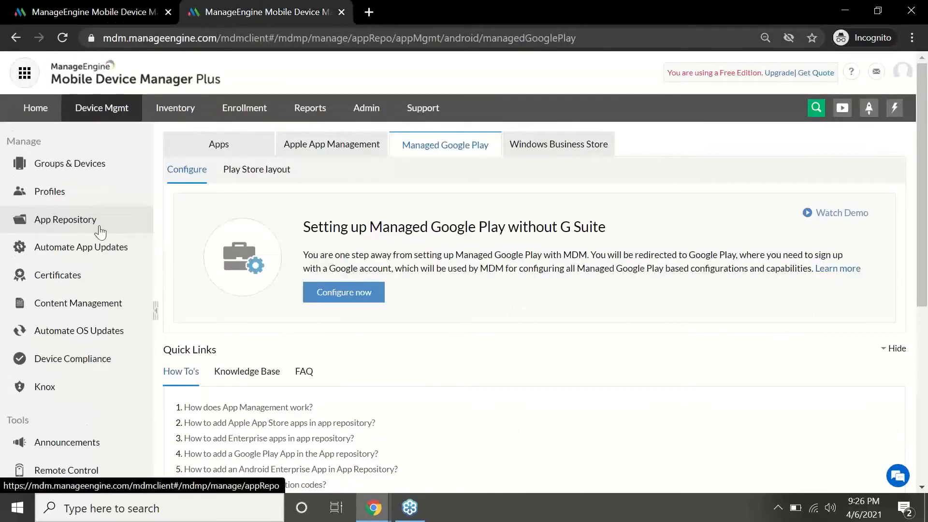
click(138, 7)
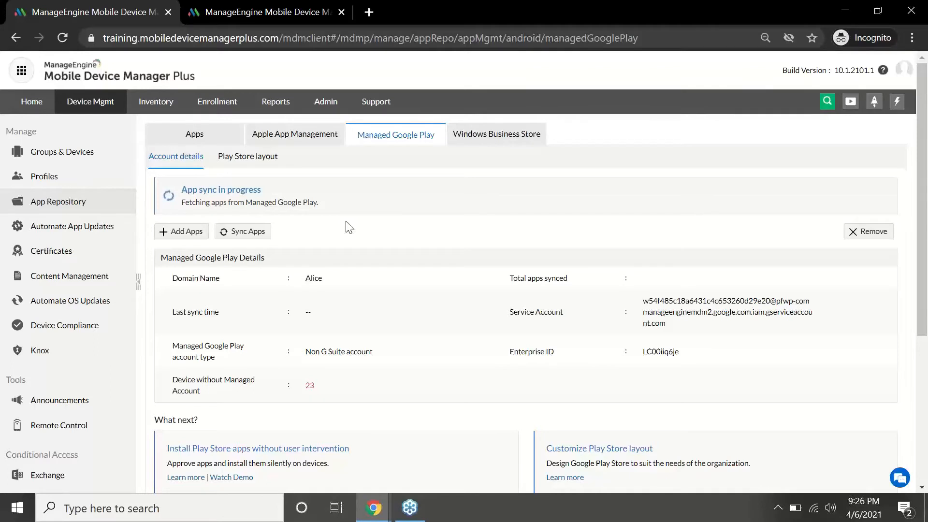
click(256, 220)
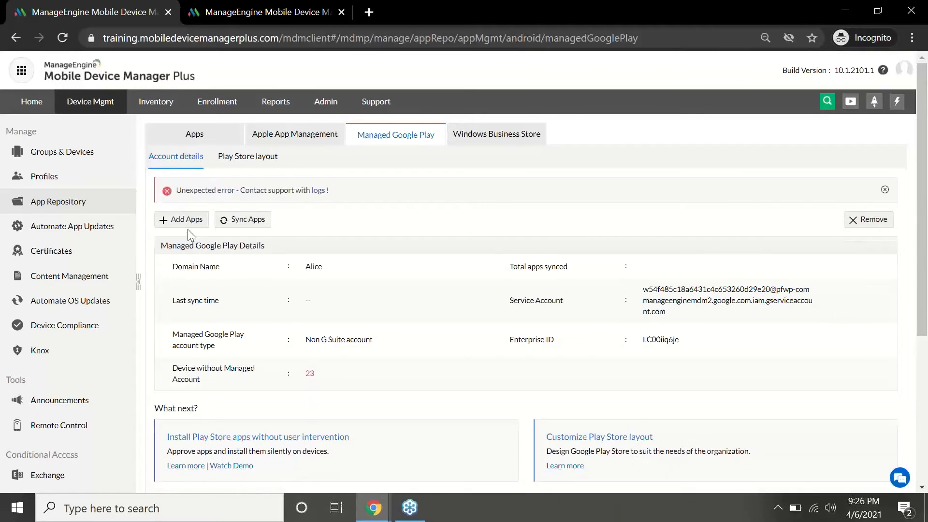
click(91, 207)
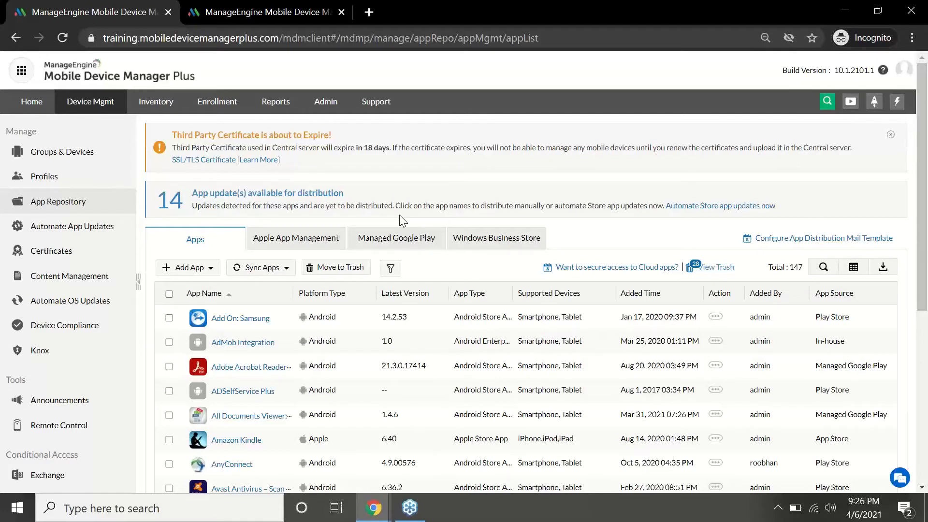
click(397, 244)
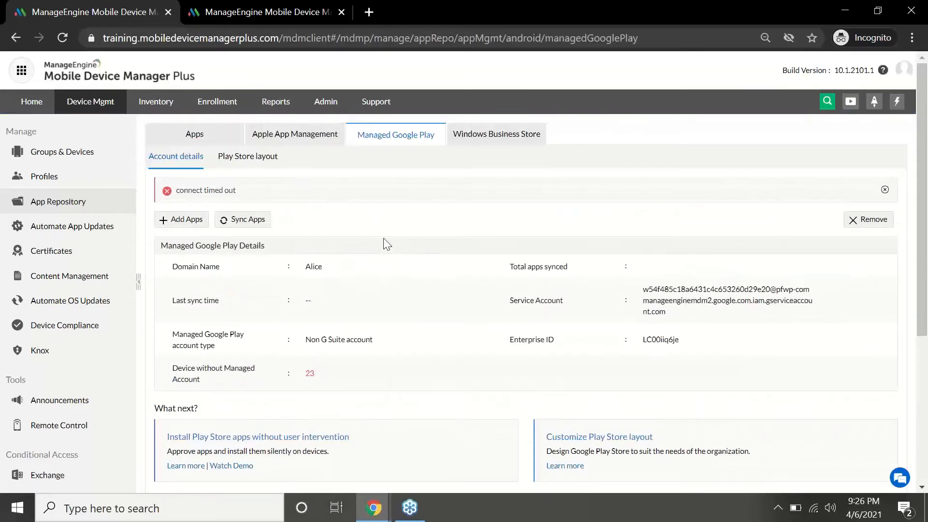
click(195, 224)
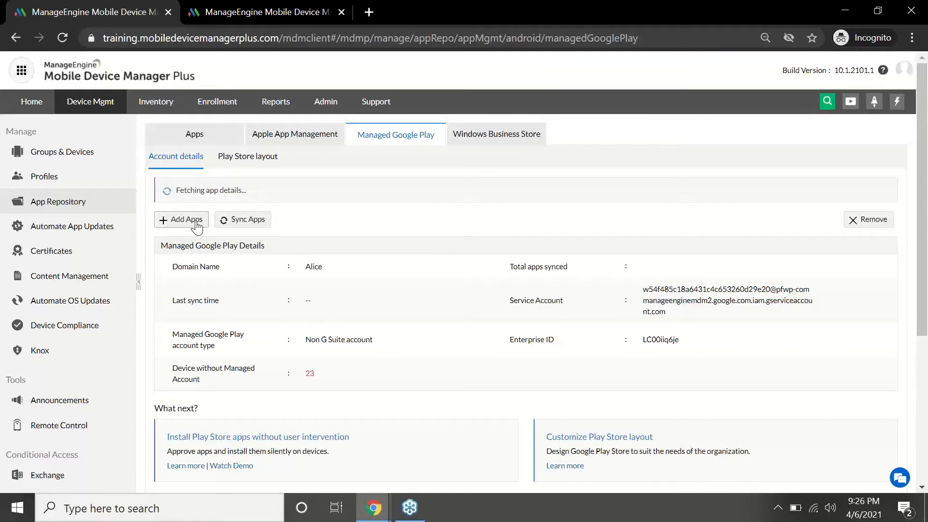
Search the App Repository for "Zoho" and view the details of the Android app Zoho Show Presentation Tool & Slideshow creator
click(87, 206)
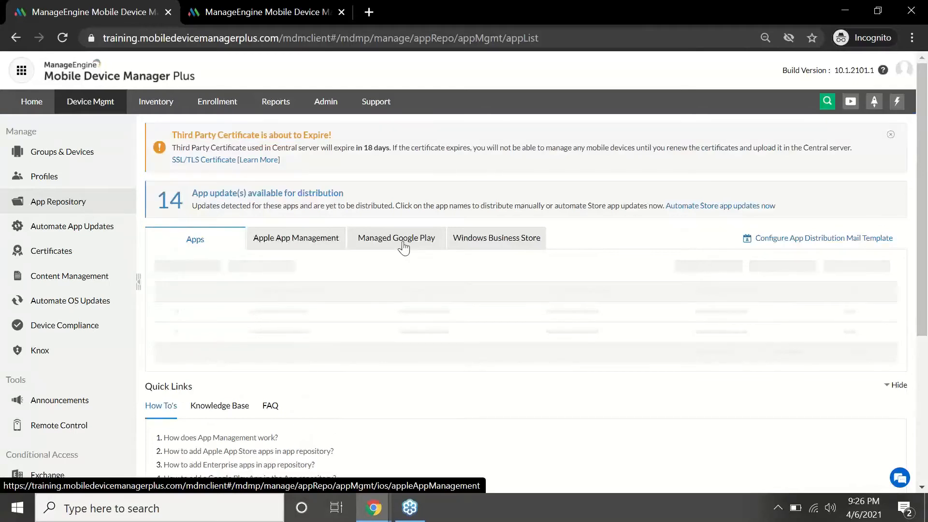
click(824, 267)
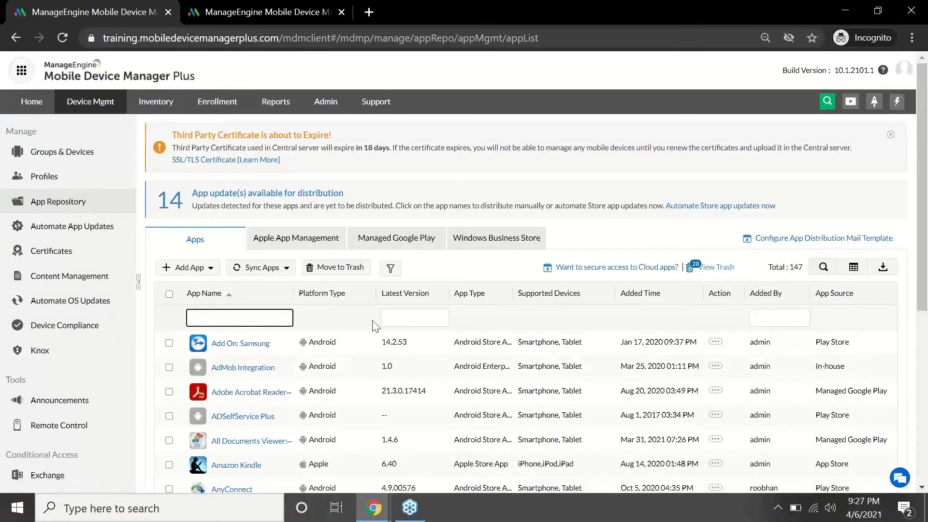
text(Zoho)
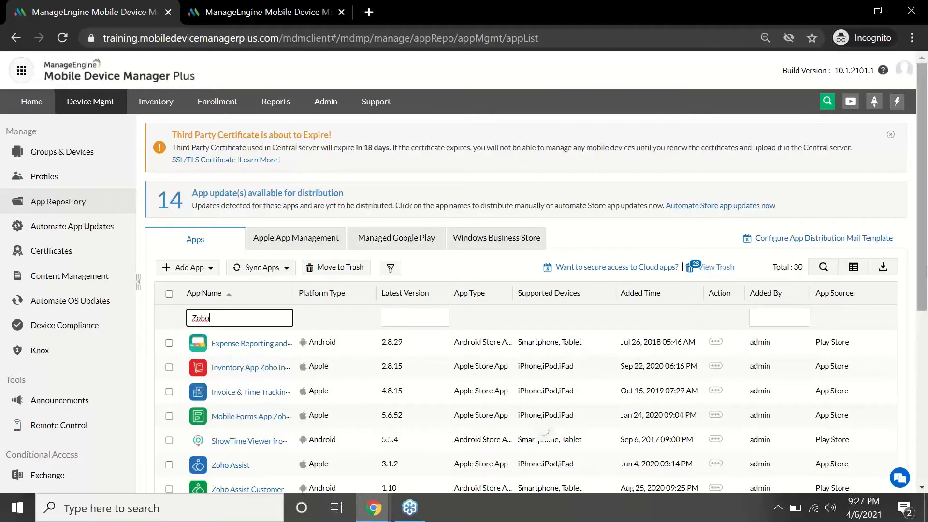
scroll(927, 313, down, 2)
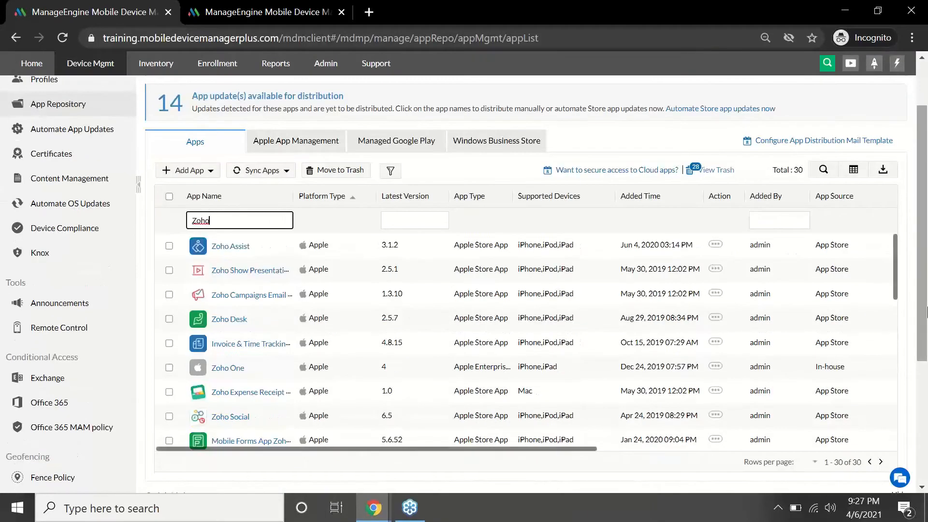
scroll(927, 313, up, 1)
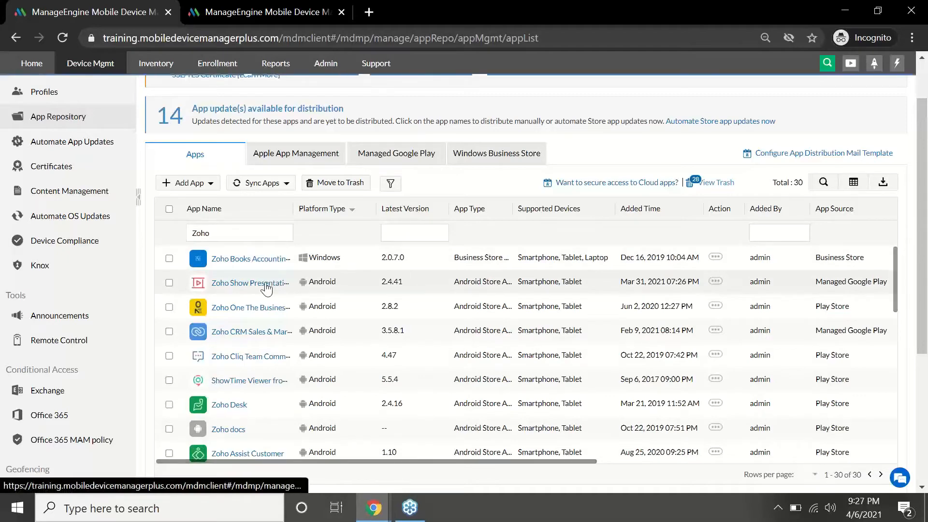
click(266, 288)
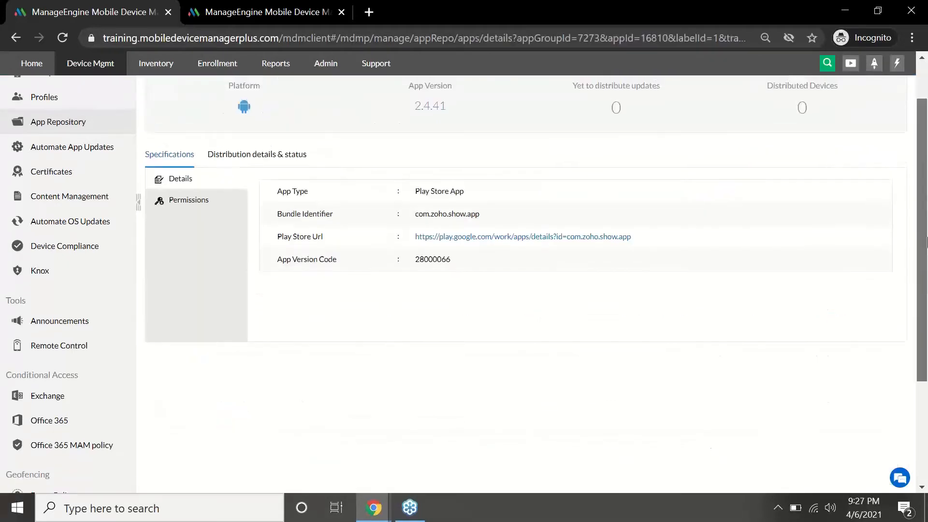
scroll(927, 286, up, 2)
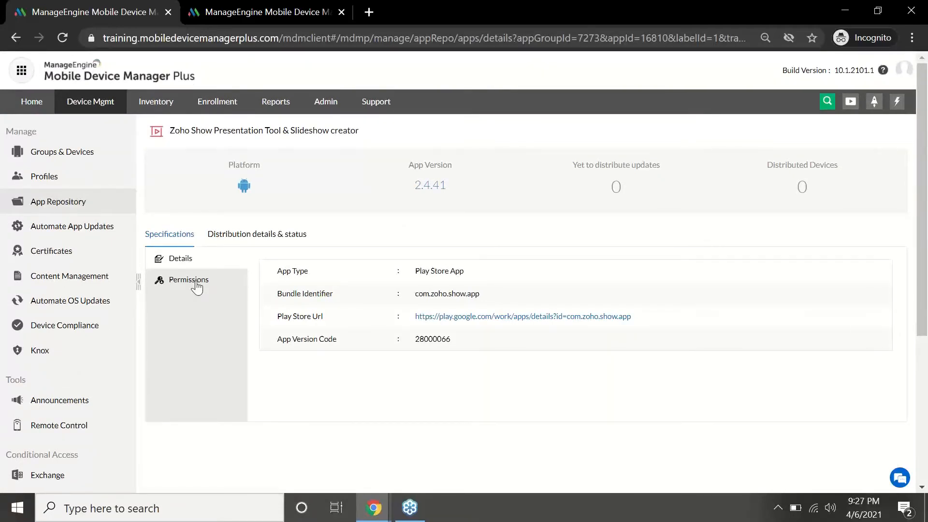
Set the Zoho Show app permissions to allow Contacts and deny Camera and Storage, and save them
click(197, 287)
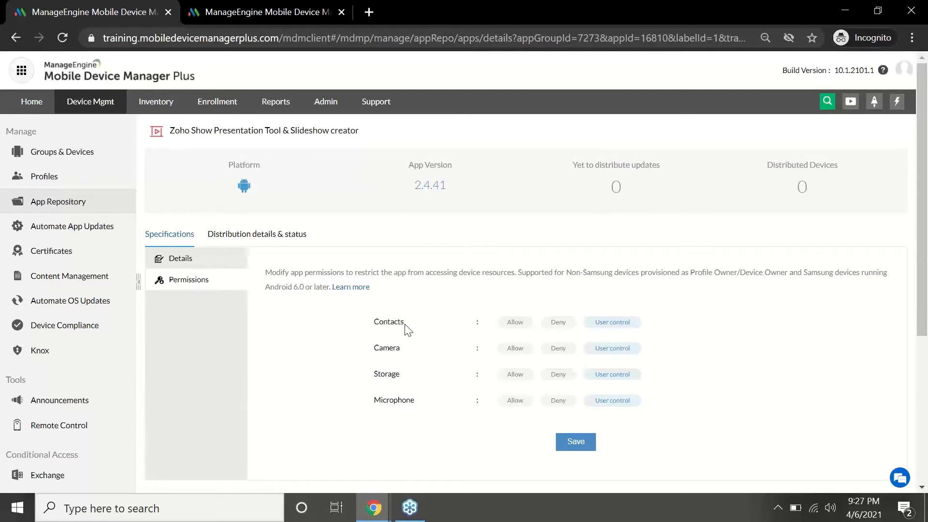
click(523, 327)
click(559, 375)
click(575, 441)
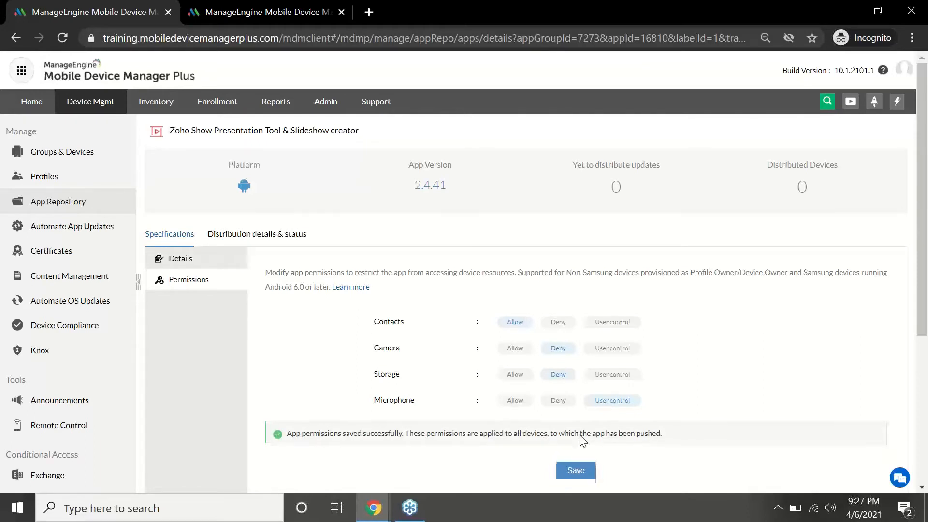
Show the managed devices in Groups & Devices and filter them by the Android platform
click(61, 161)
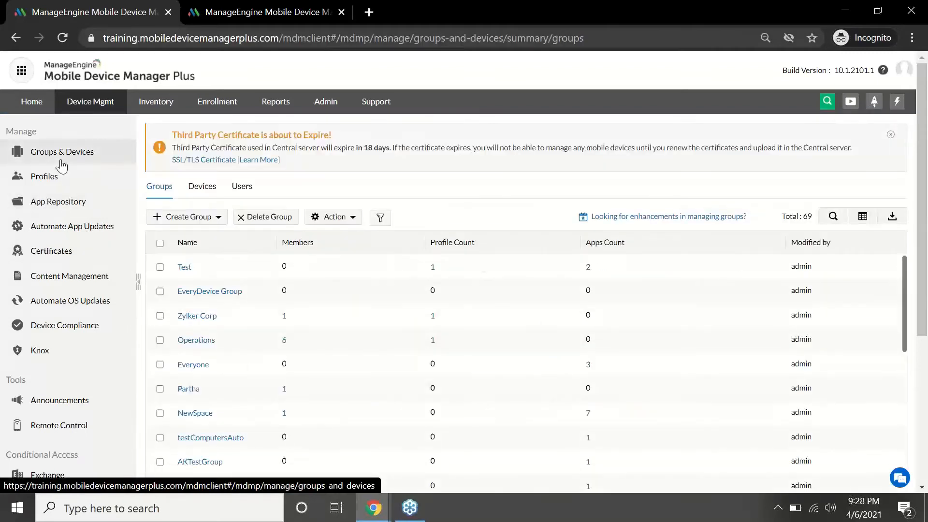
click(207, 192)
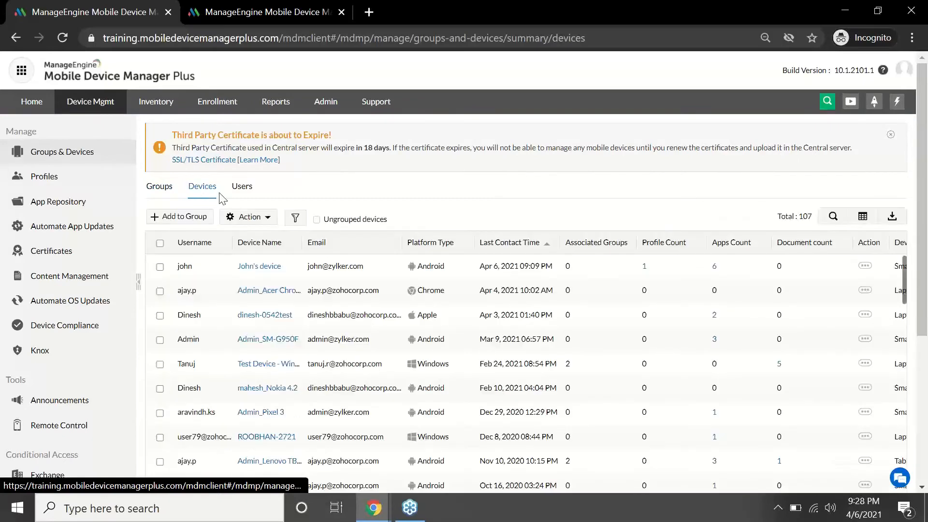
click(296, 218)
mouse_move(321, 233)
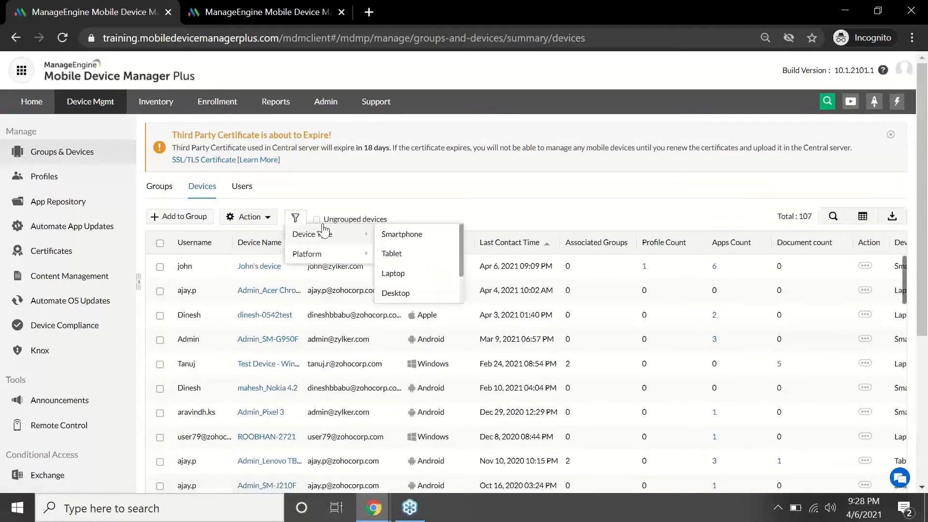
mouse_move(319, 253)
click(415, 272)
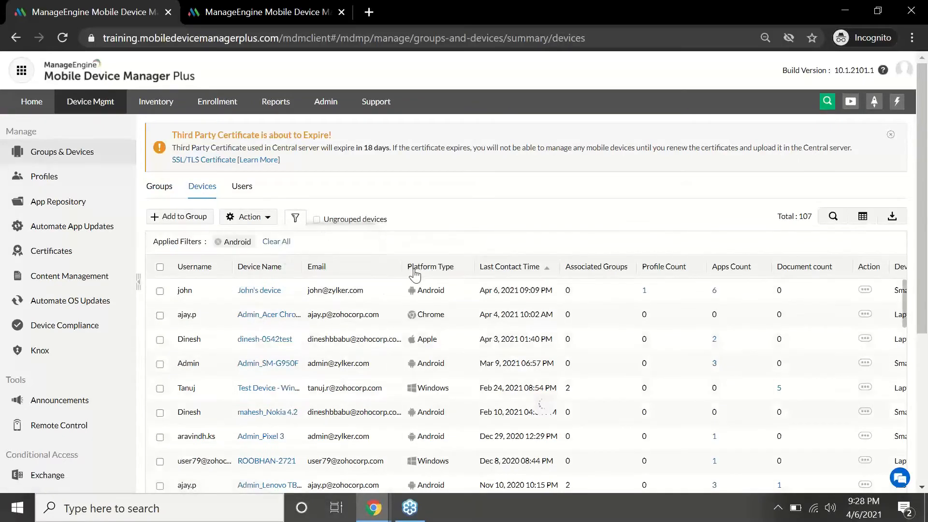
Distribute the Zoho CRM app to the first listed Android device, using silent installation
click(160, 291)
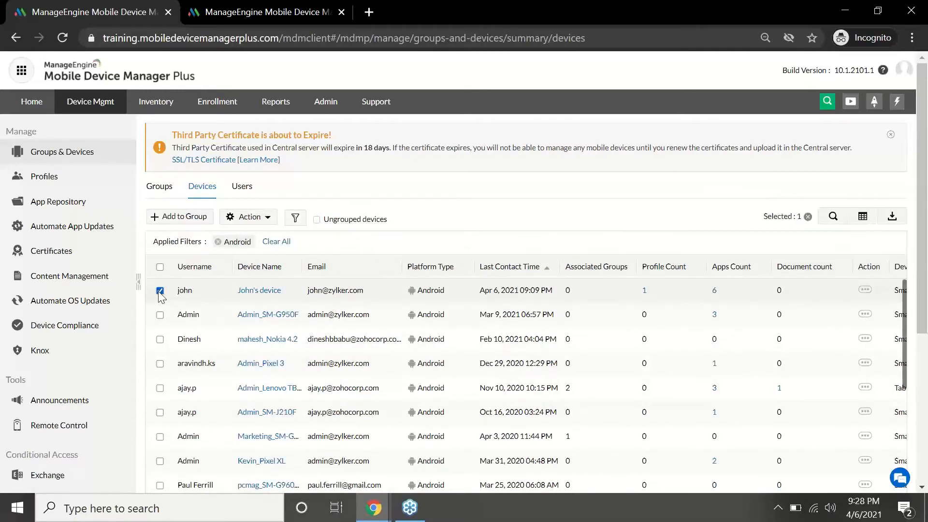
click(268, 224)
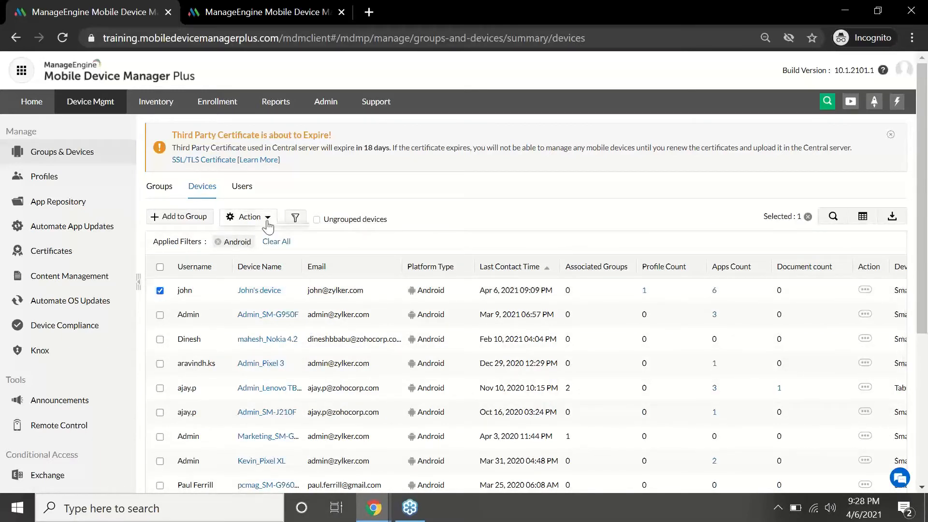
click(270, 256)
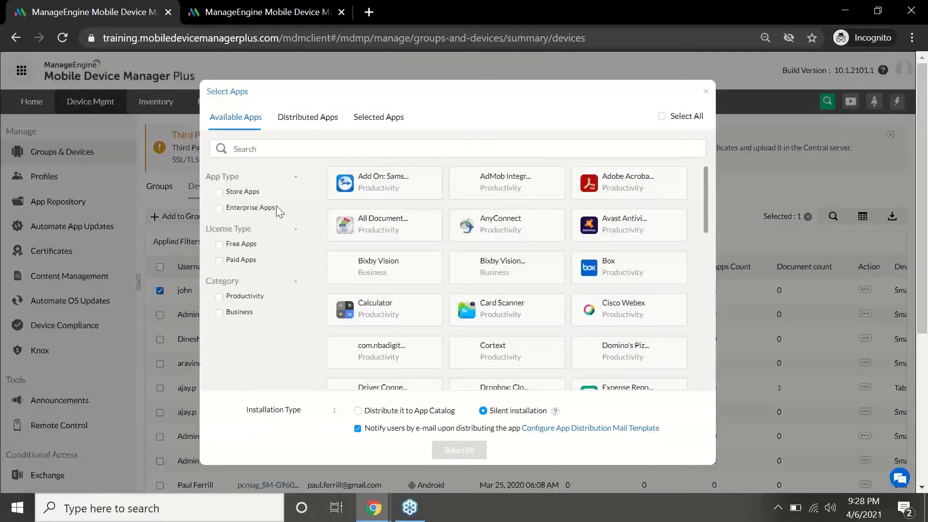
click(265, 148)
text(Zoho CRM)
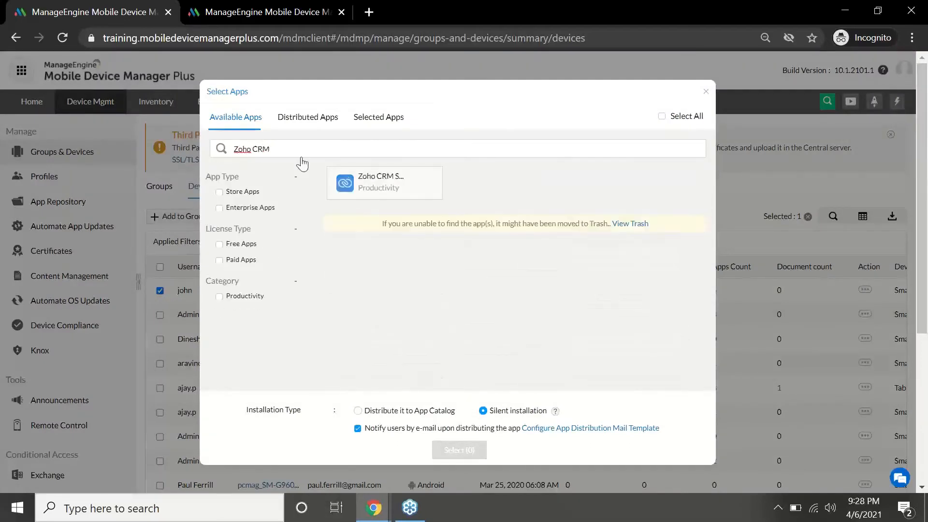
click(394, 192)
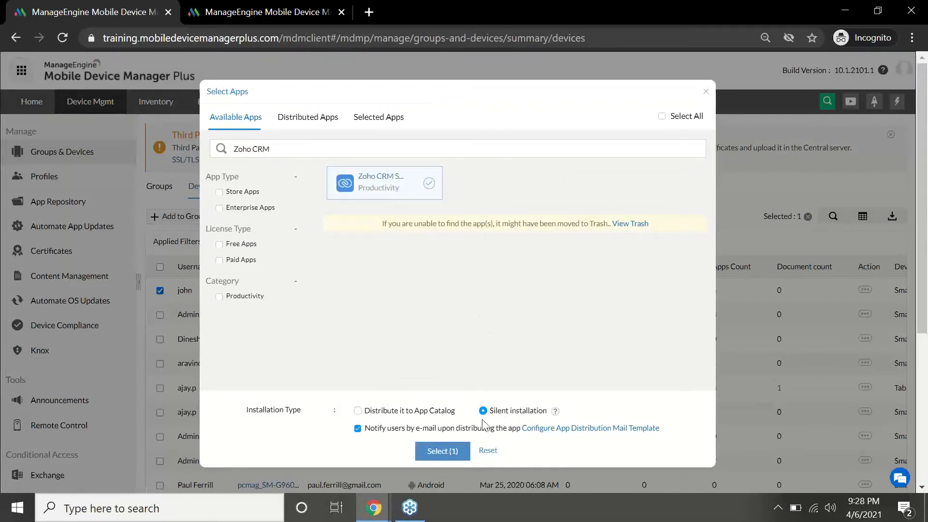
click(442, 450)
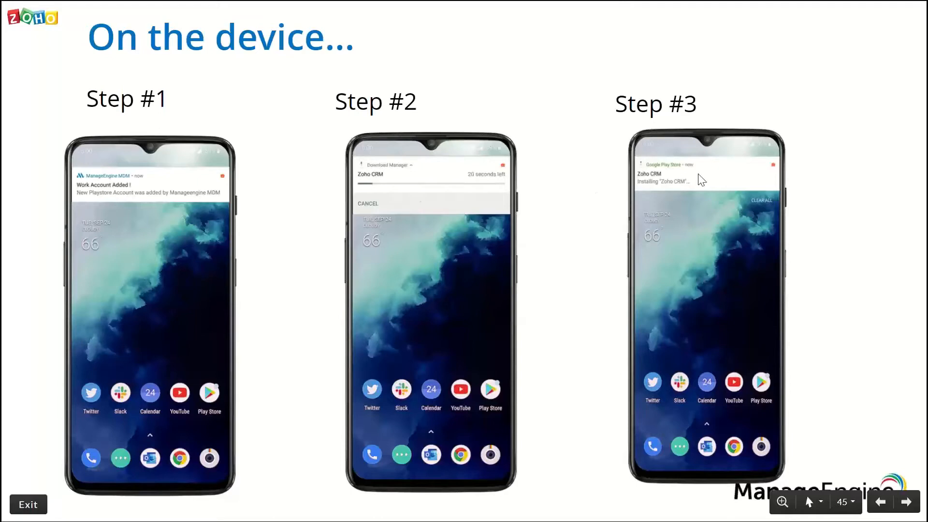
key(Right)
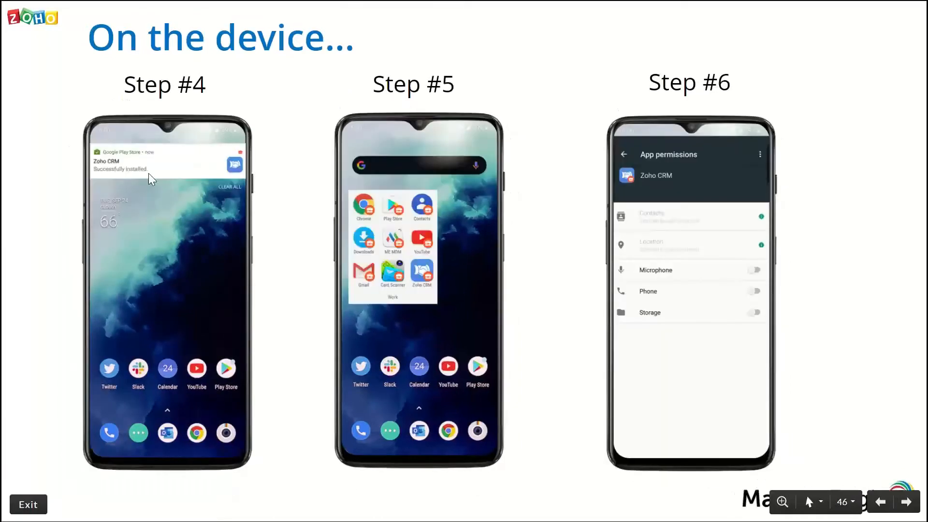
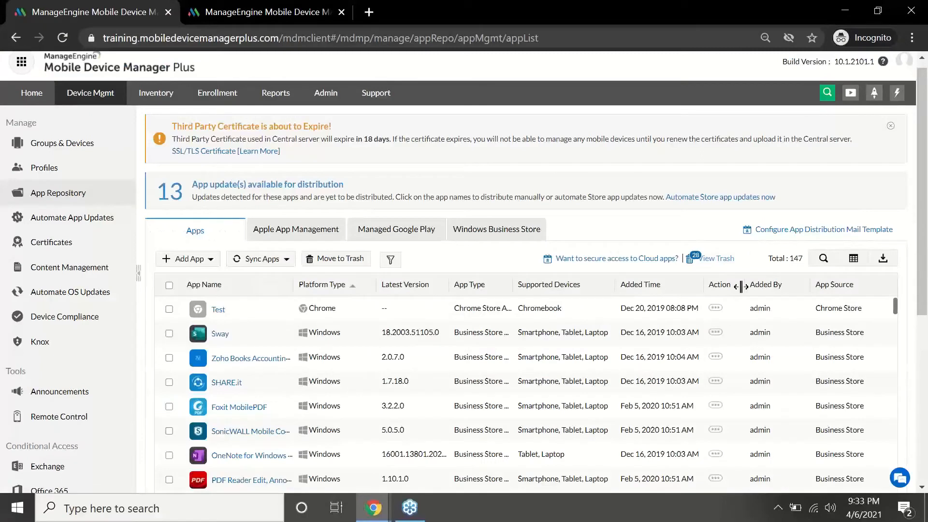
Open the form for adding an Android Enterprise App to the App Repository
click(212, 261)
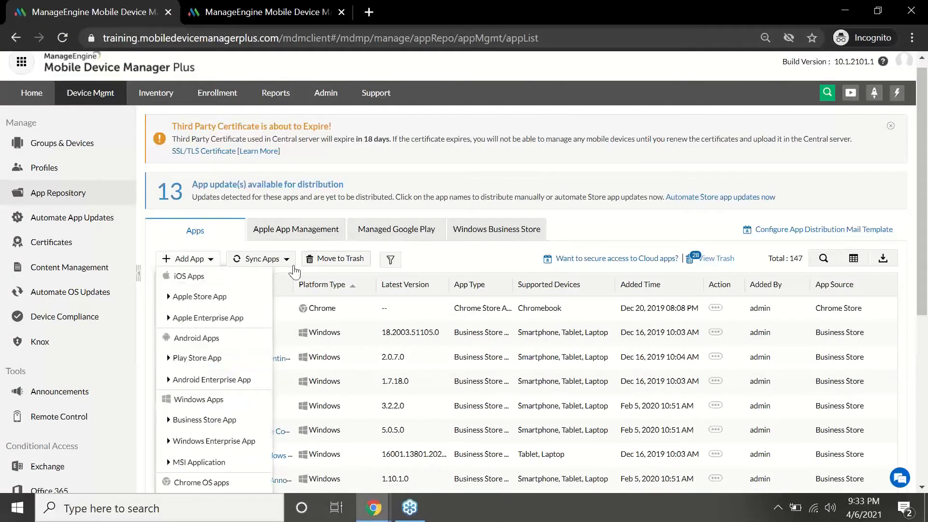
drag(926, 264, 927, 303)
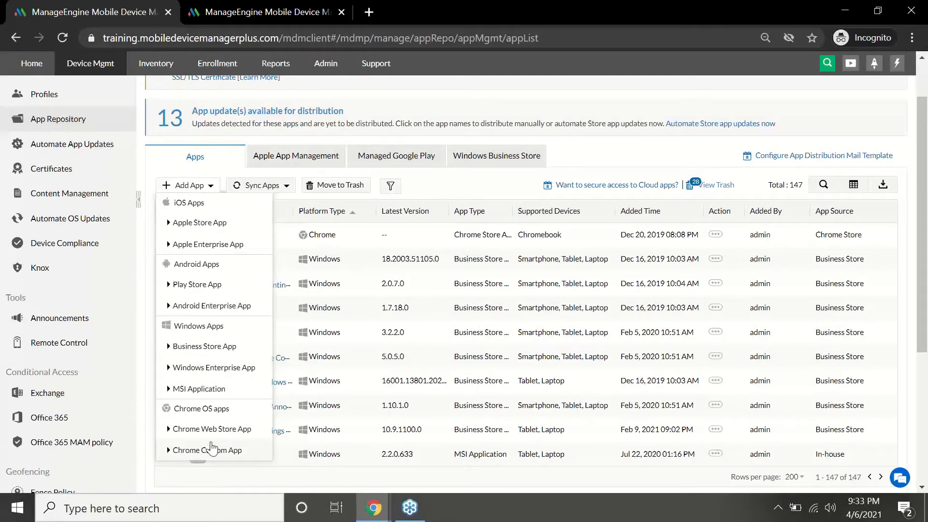
click(219, 309)
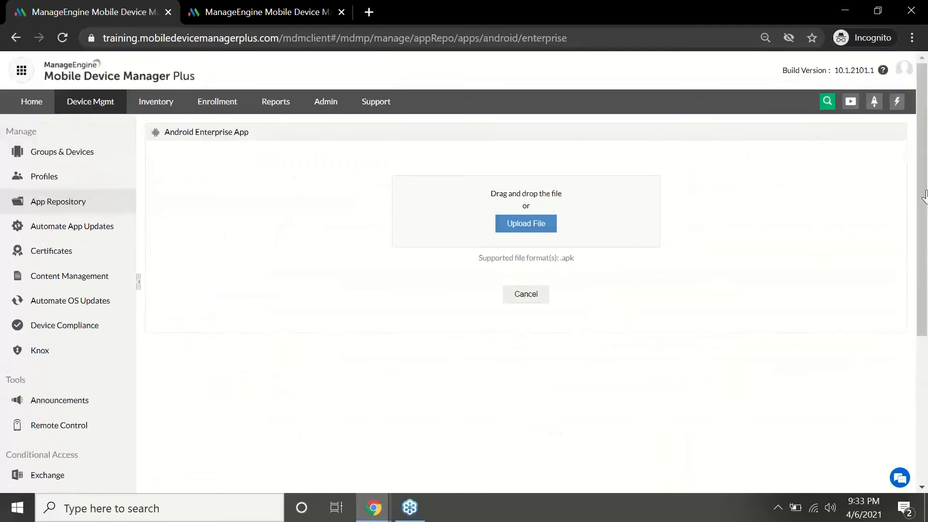
Upload the file Z_Delivery_1.01 (3).apk as the Android Enterprise App
click(535, 225)
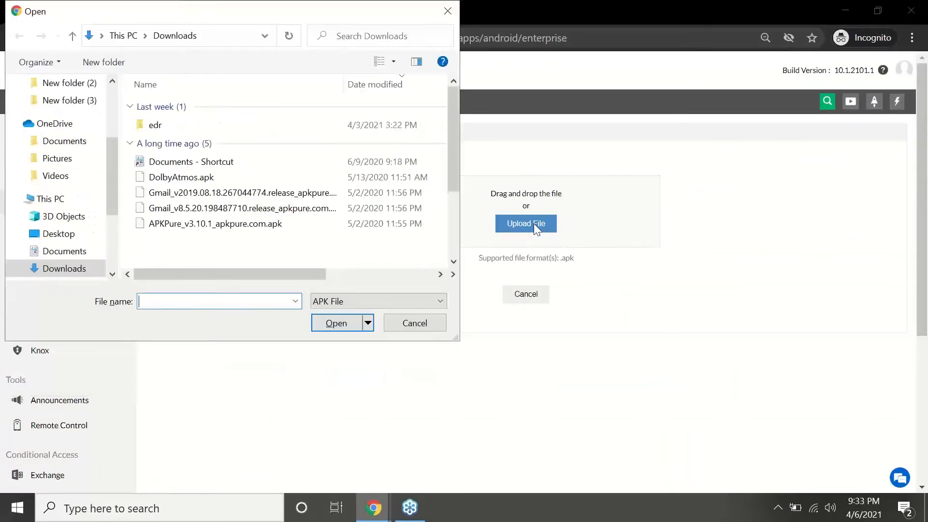
click(261, 231)
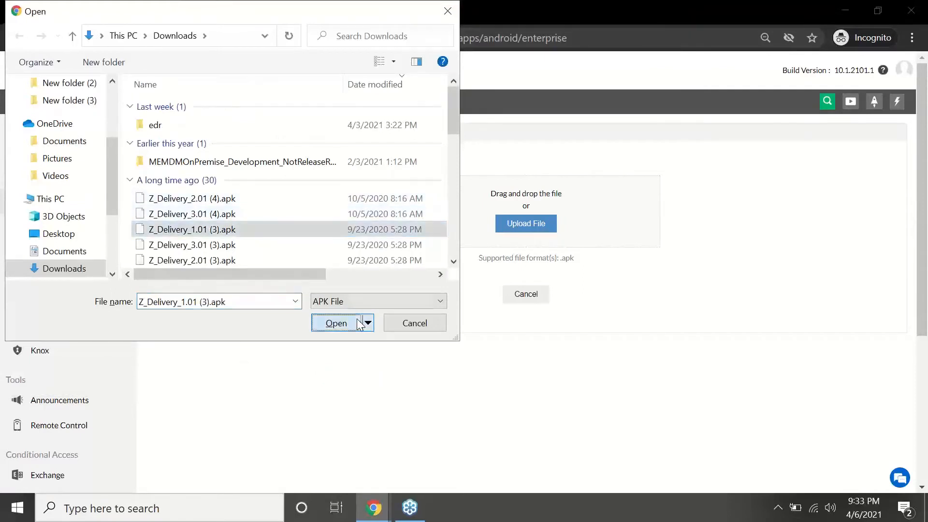
click(323, 325)
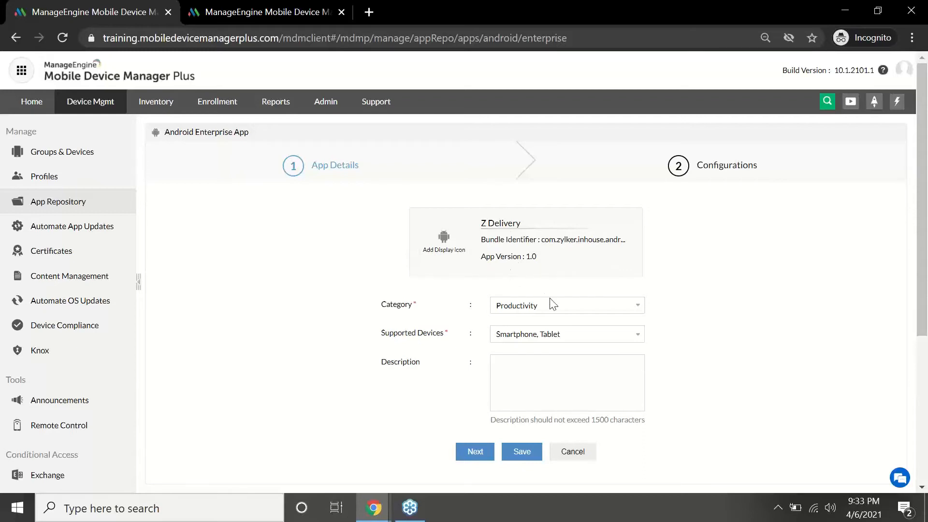
Set the Z Delivery app's category to Productivity and its supported devices to Smartphone only
click(558, 309)
click(559, 311)
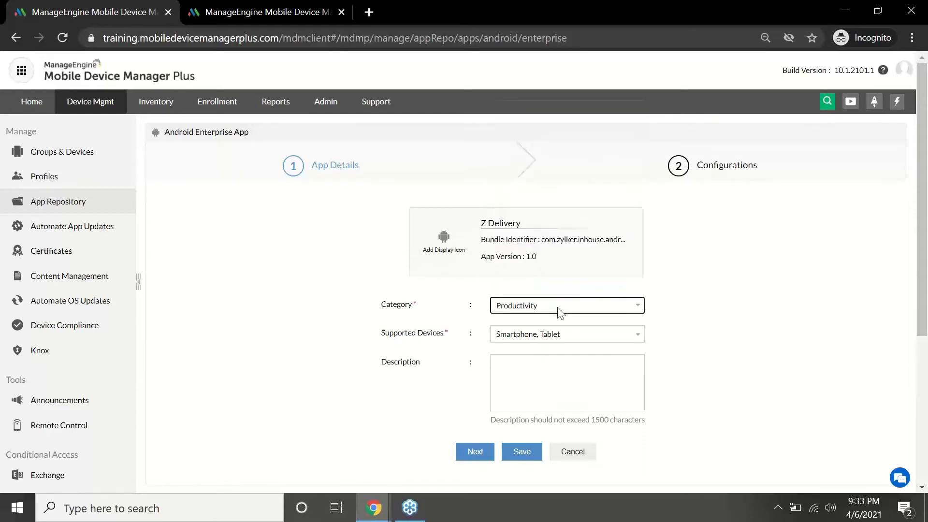
click(545, 336)
click(535, 346)
click(765, 349)
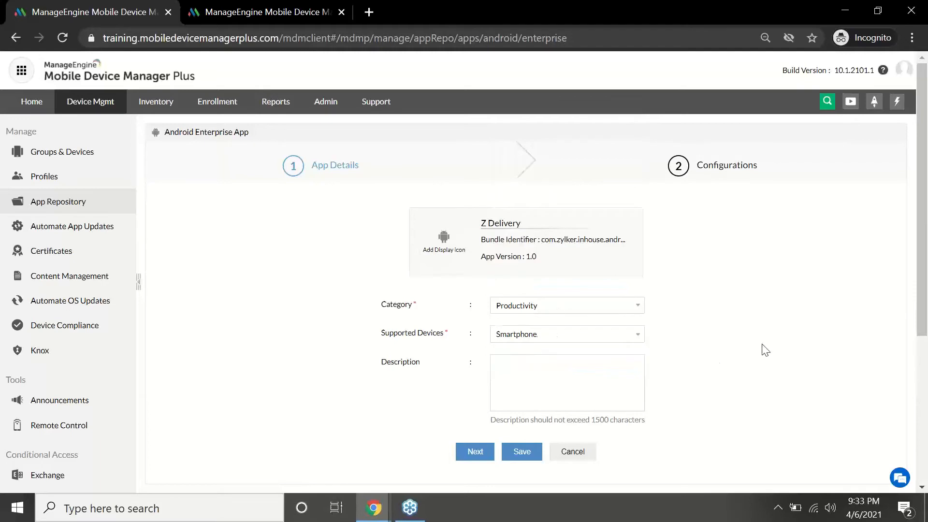
Go on to the app configurations, expand the configuration entry and save the Z Delivery app to the repository
click(473, 452)
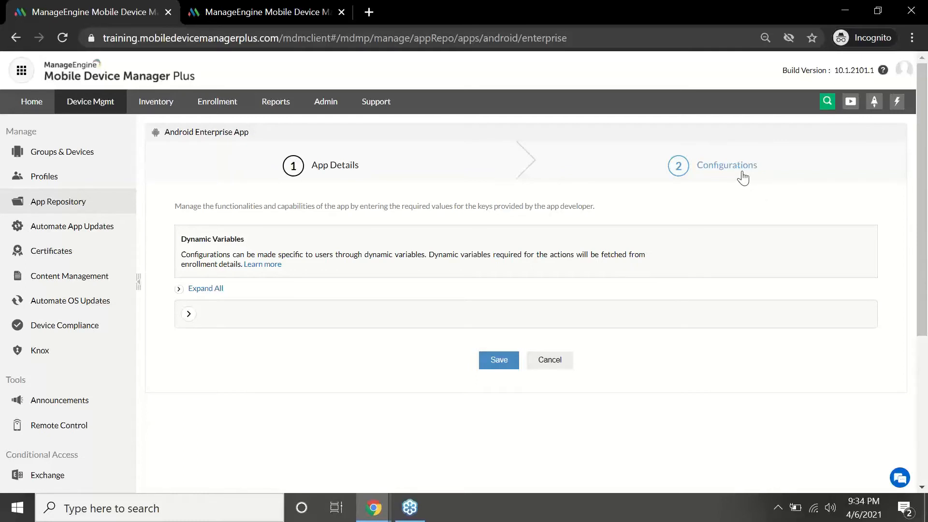
click(189, 317)
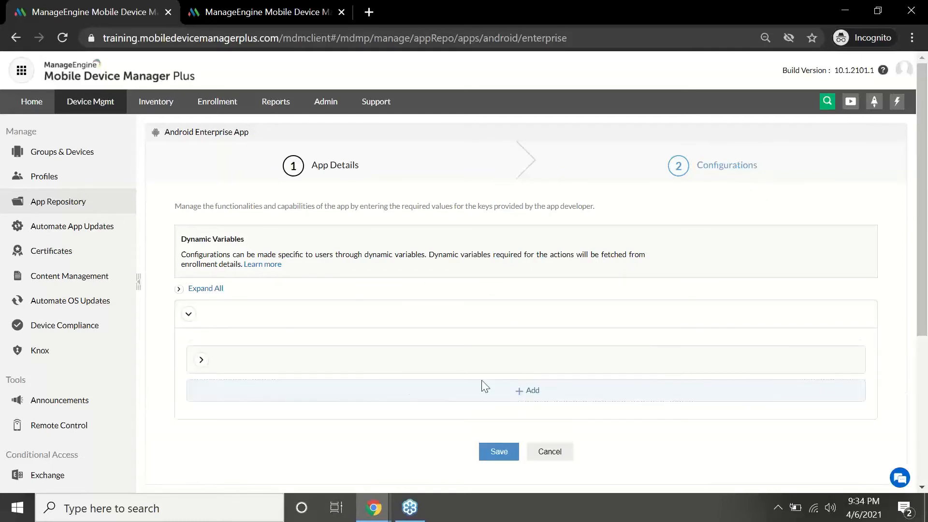
click(491, 451)
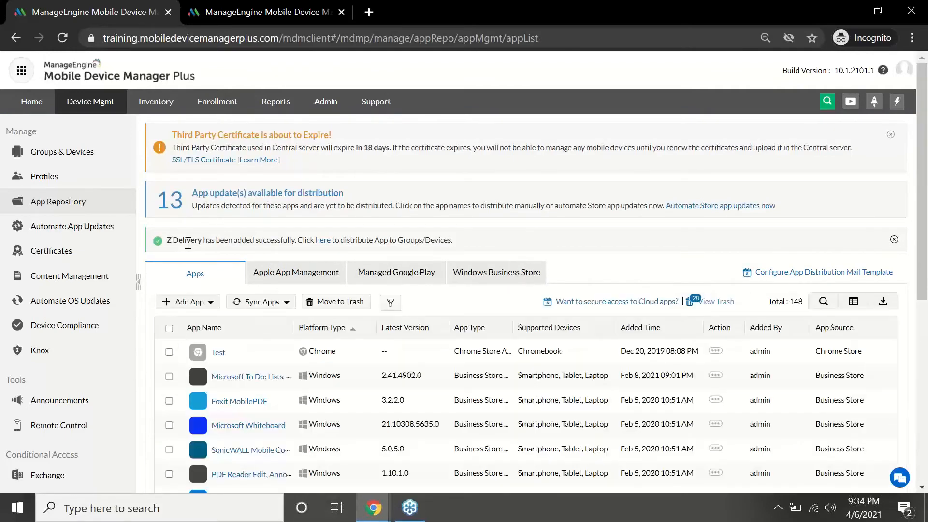
Distribute the Z Delivery app to the first listed Android device in Groups & Devices, using silent installation
click(80, 151)
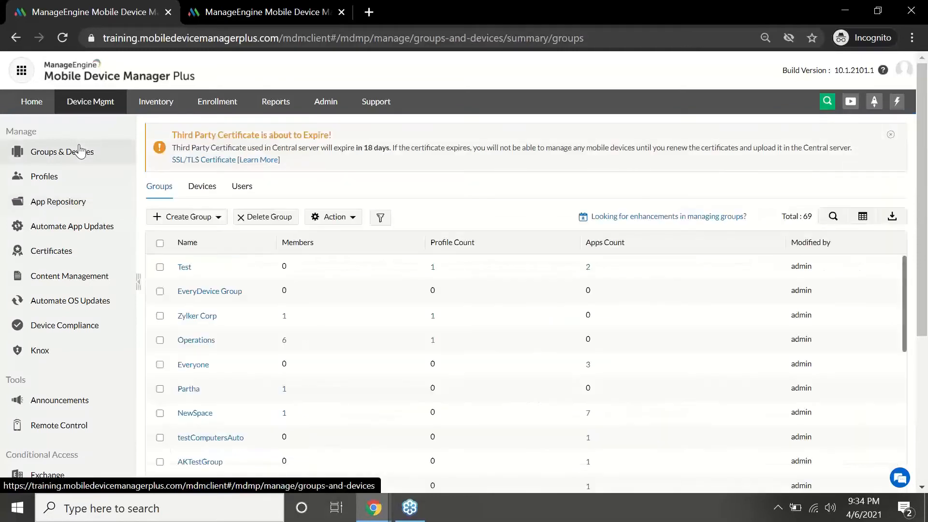
click(212, 192)
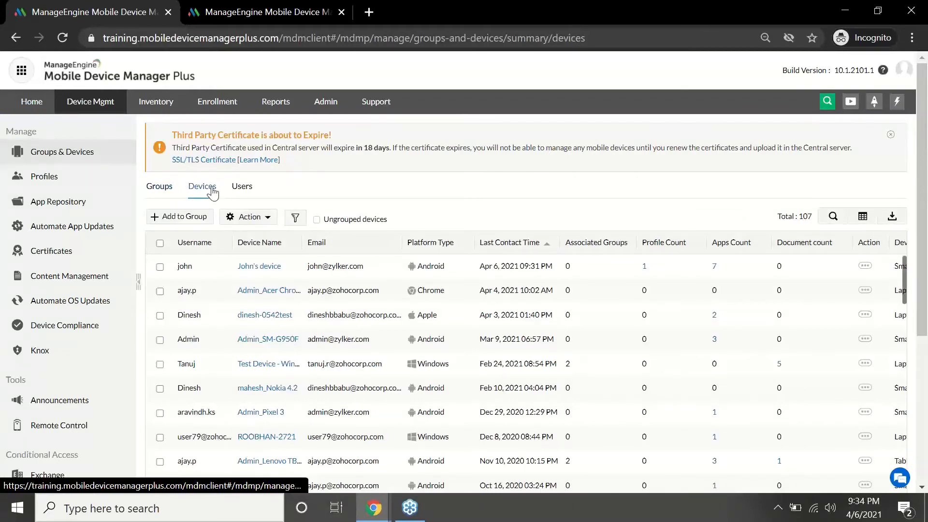
click(160, 267)
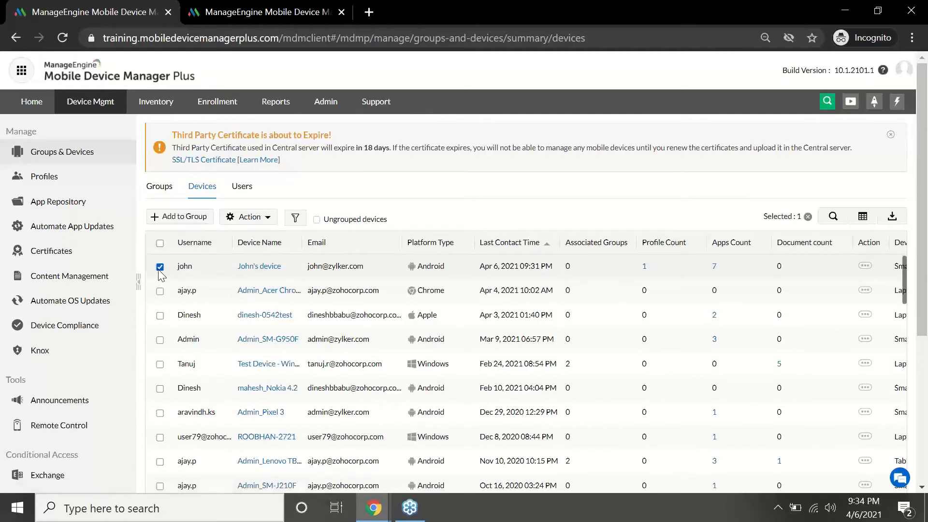
click(264, 217)
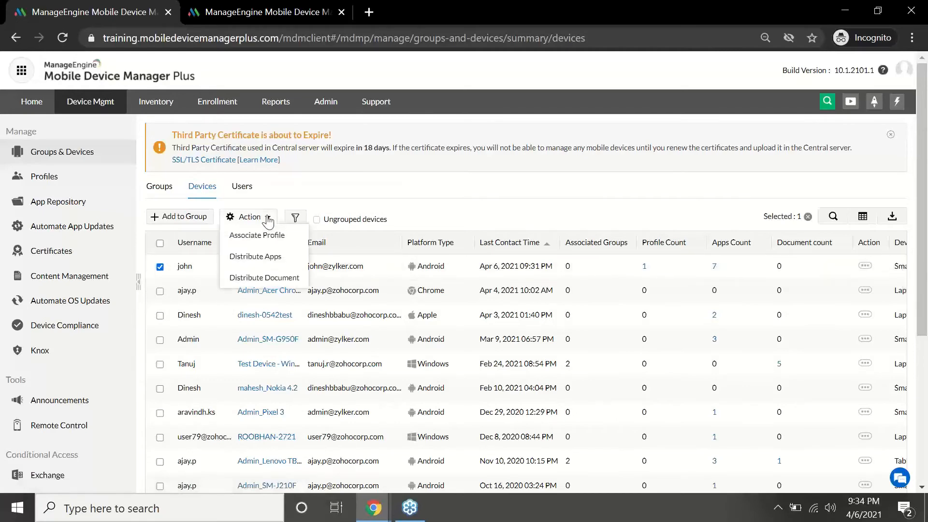
click(266, 257)
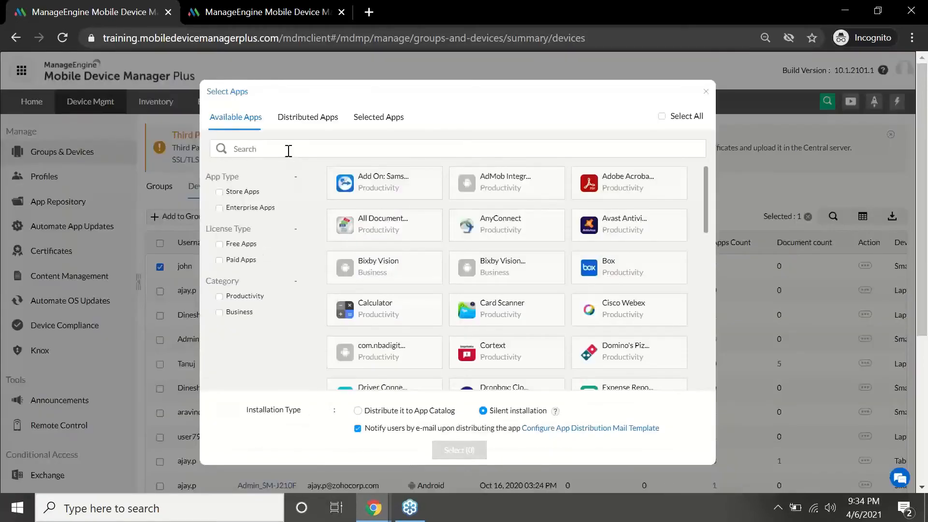
text(Z del)
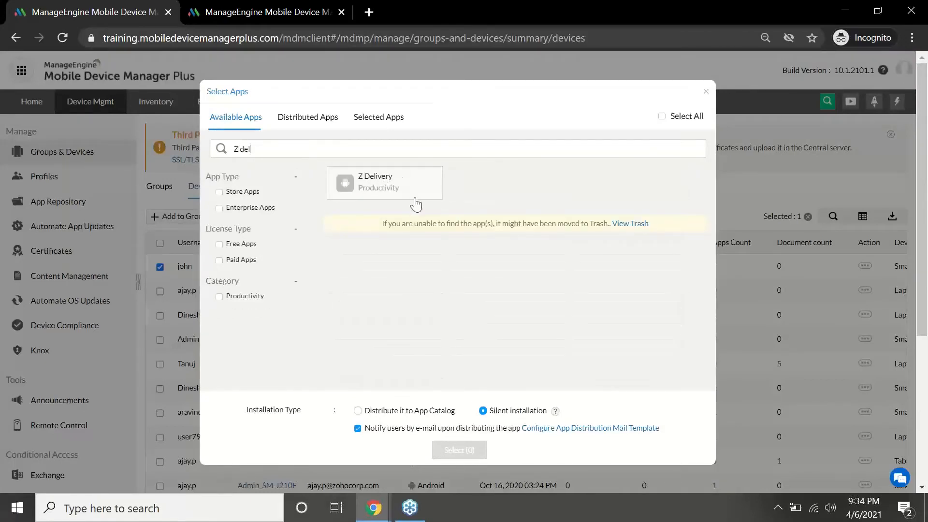
click(415, 204)
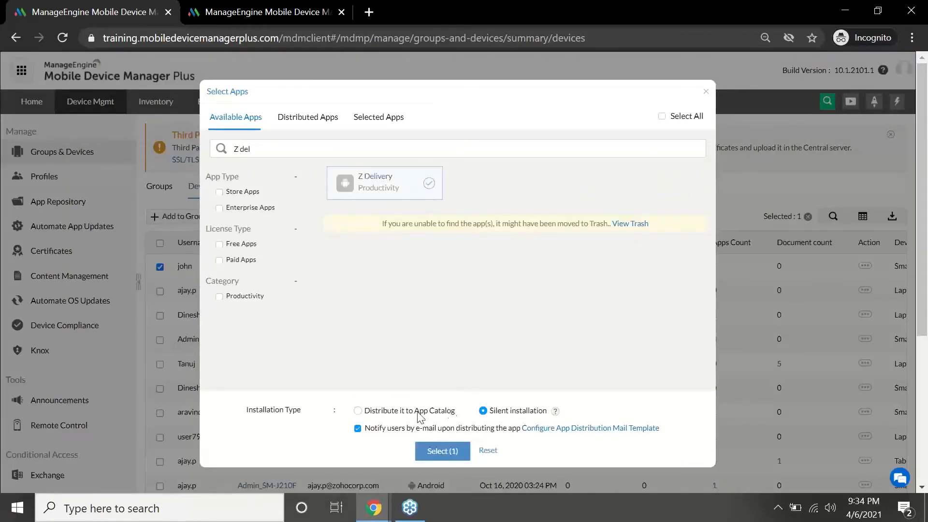
click(441, 451)
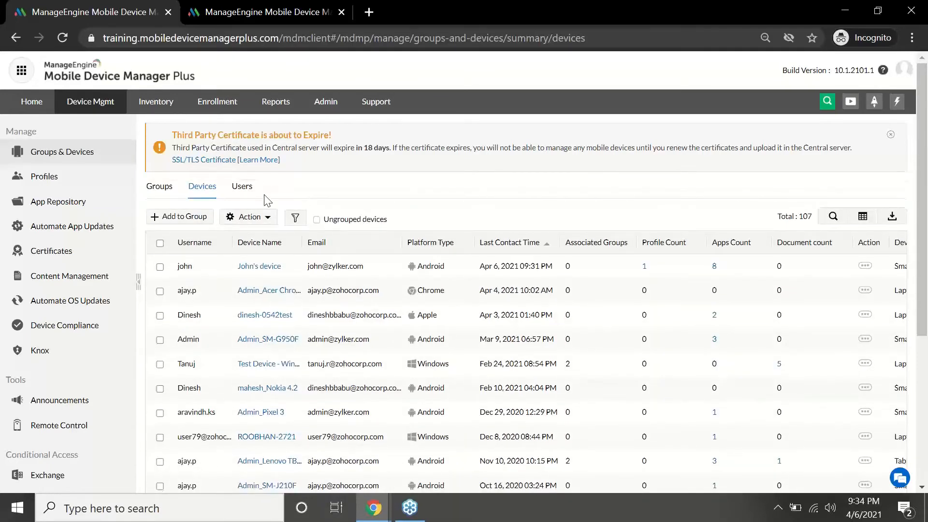
Upload Z_Delivery_2.01 (4).apk as an Android Enterprise App and update Z Delivery in the App Repository with it as a beta version
click(77, 205)
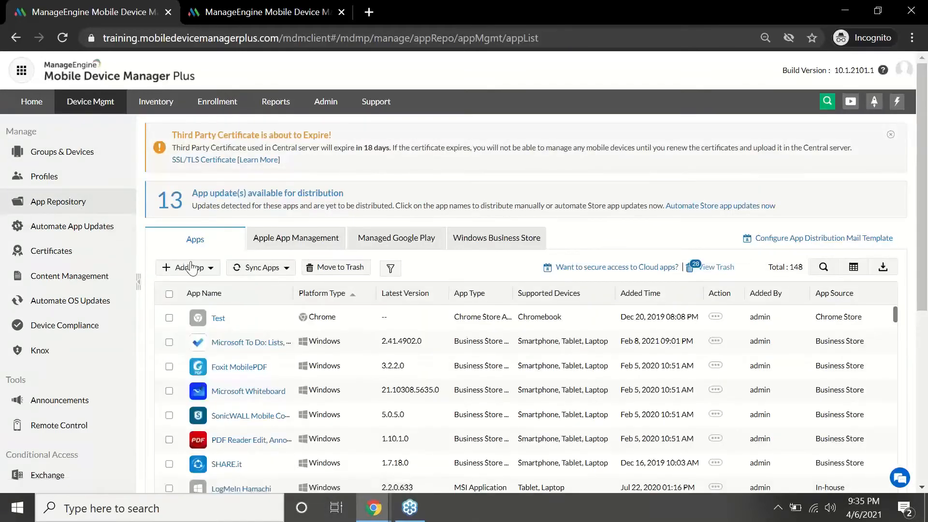
click(193, 268)
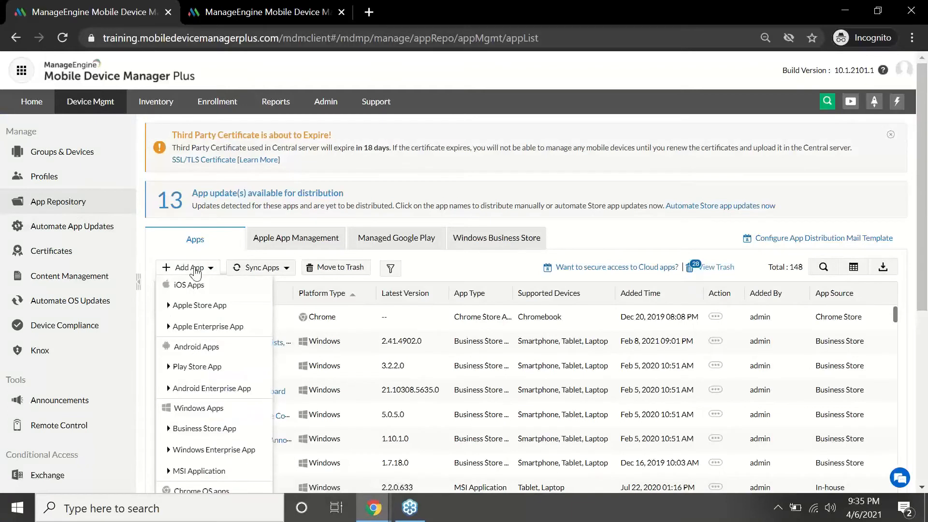
click(213, 389)
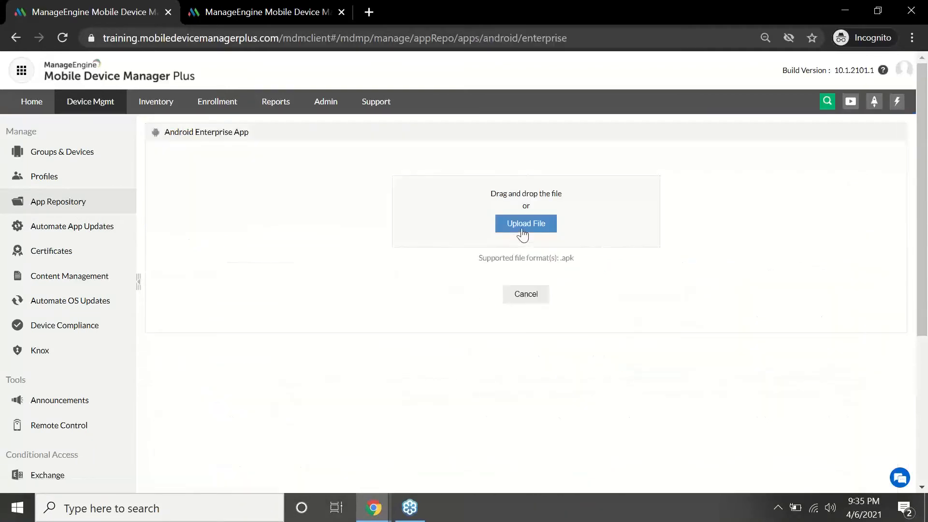
click(523, 233)
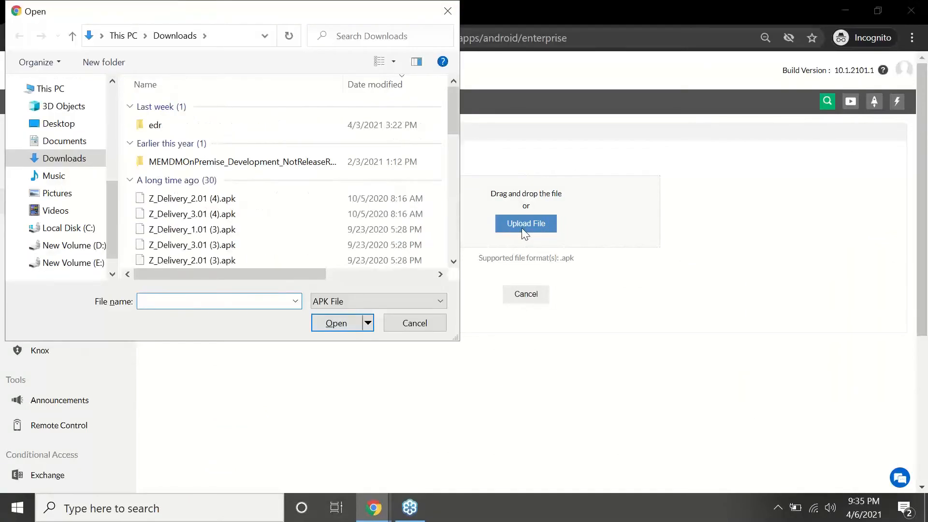
click(348, 198)
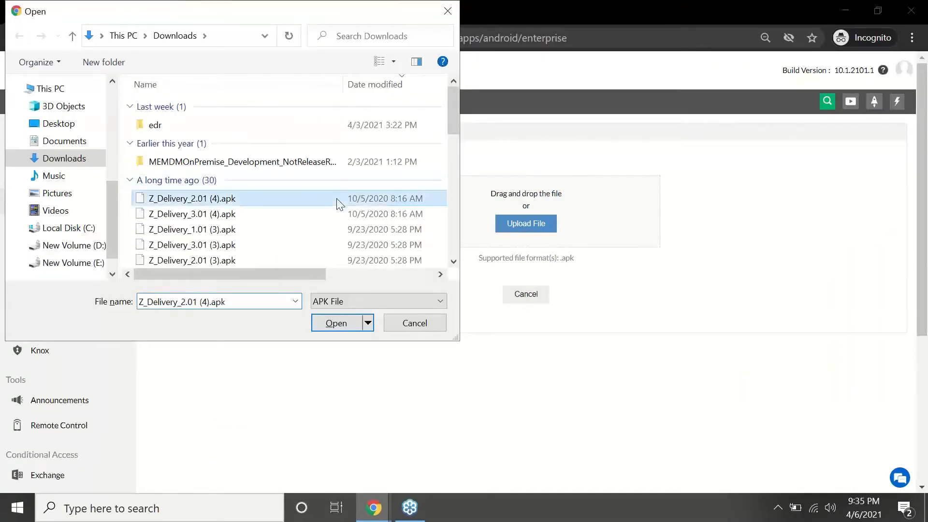
click(332, 321)
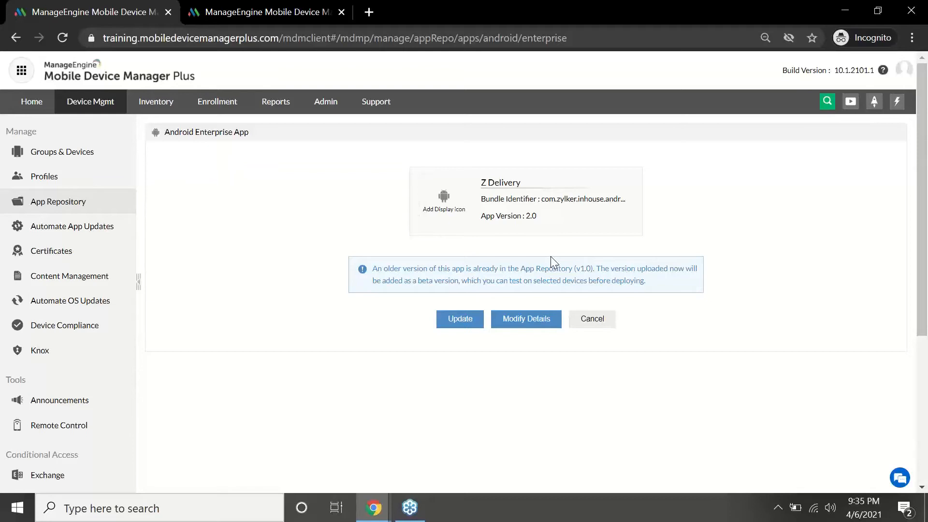
click(459, 319)
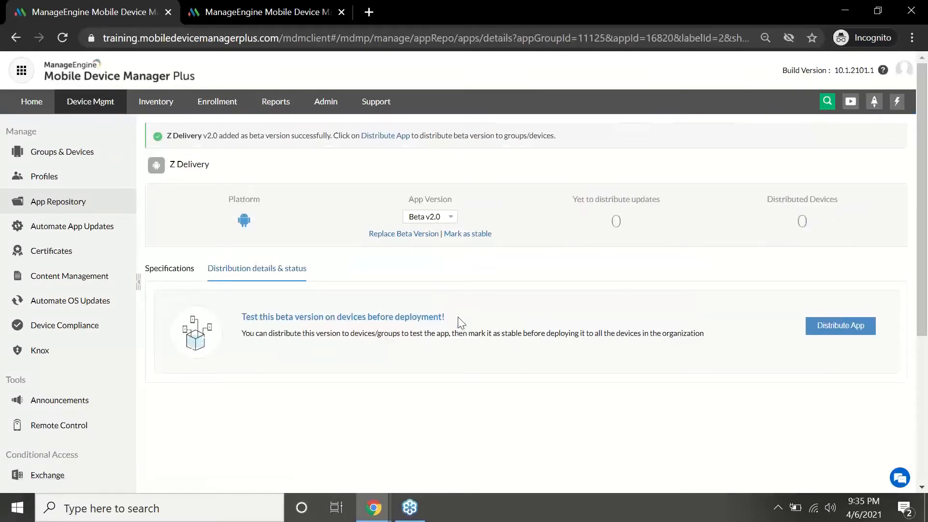
Distribute Z Delivery Beta v2.0 to the second and third listed devices, with updates installed automatically and users notified by e-mail
click(838, 328)
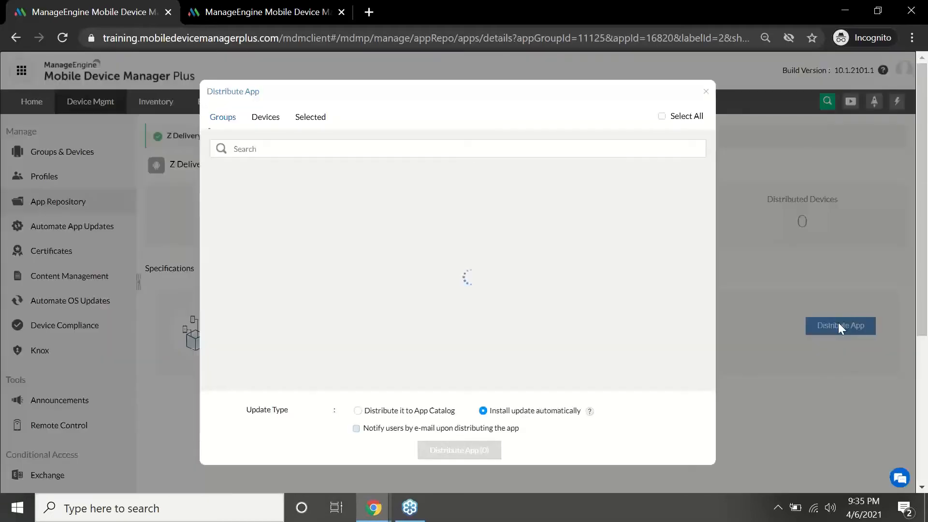
click(263, 124)
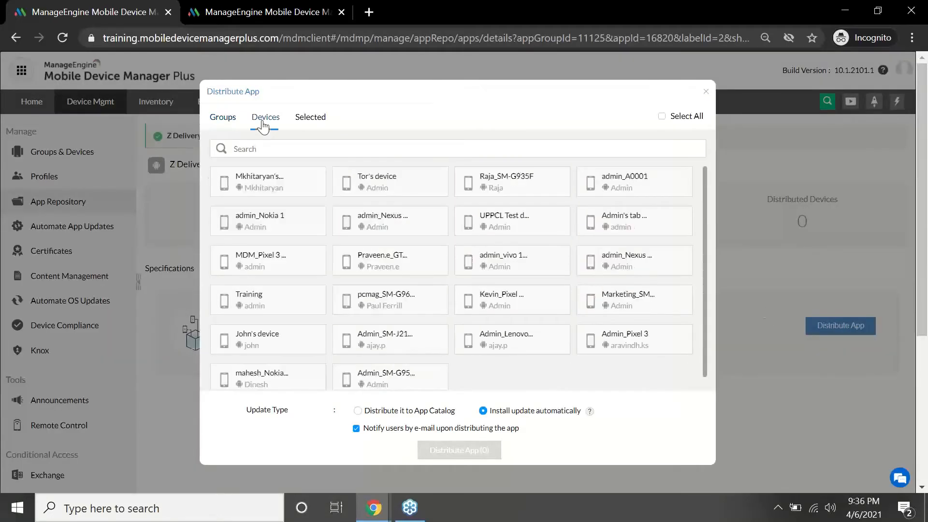
click(392, 191)
click(499, 193)
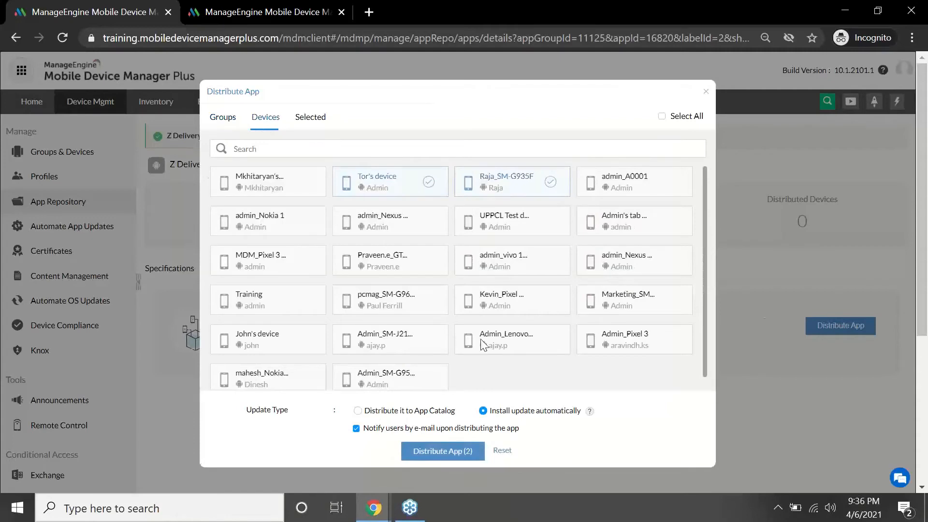
click(435, 451)
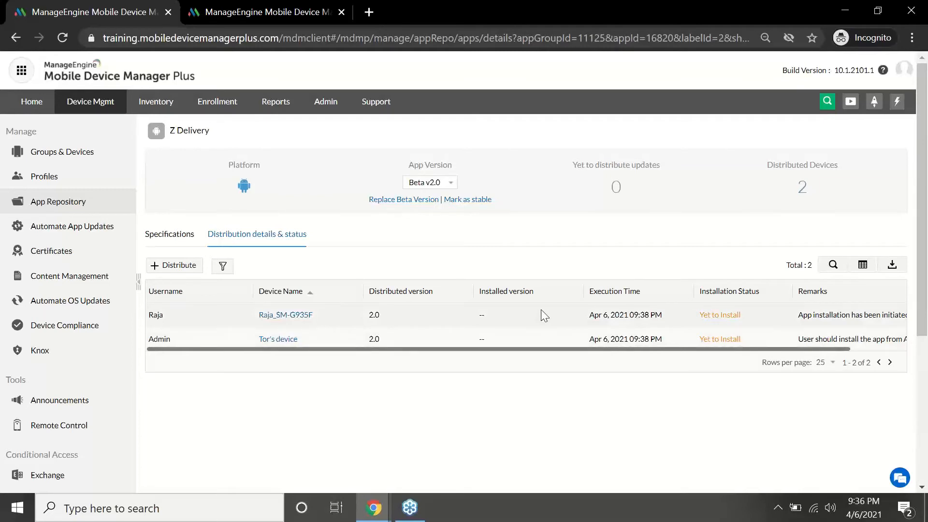
Replace the Z Delivery beta version with the file Z_Delivery_3.01 (4).apk
click(397, 200)
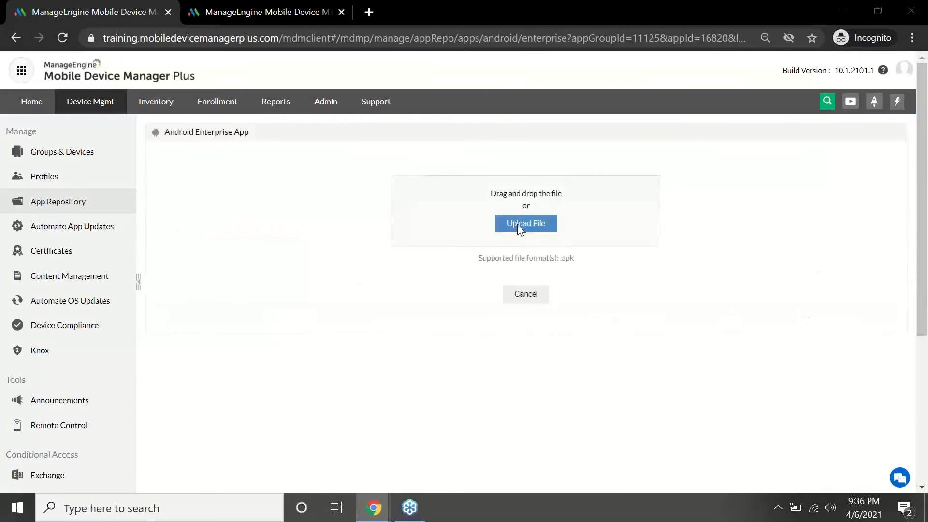
click(518, 225)
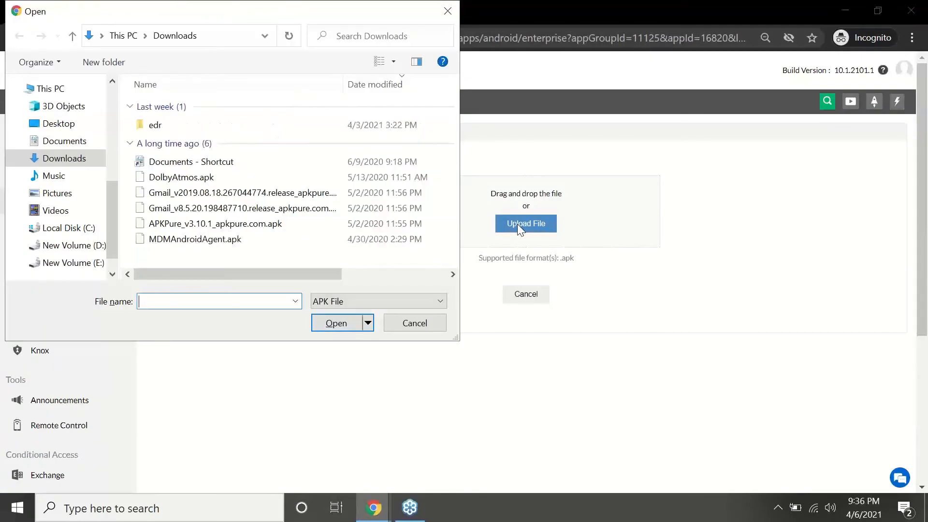
click(331, 214)
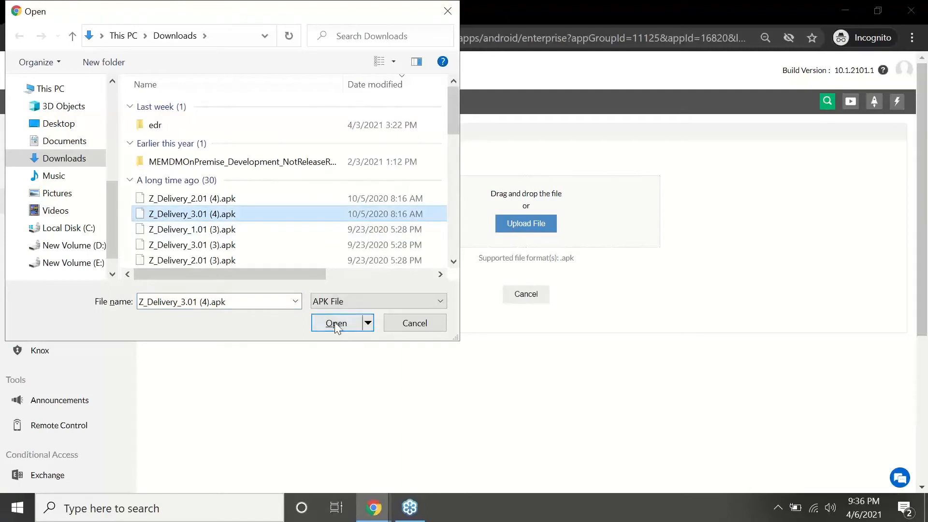
click(337, 324)
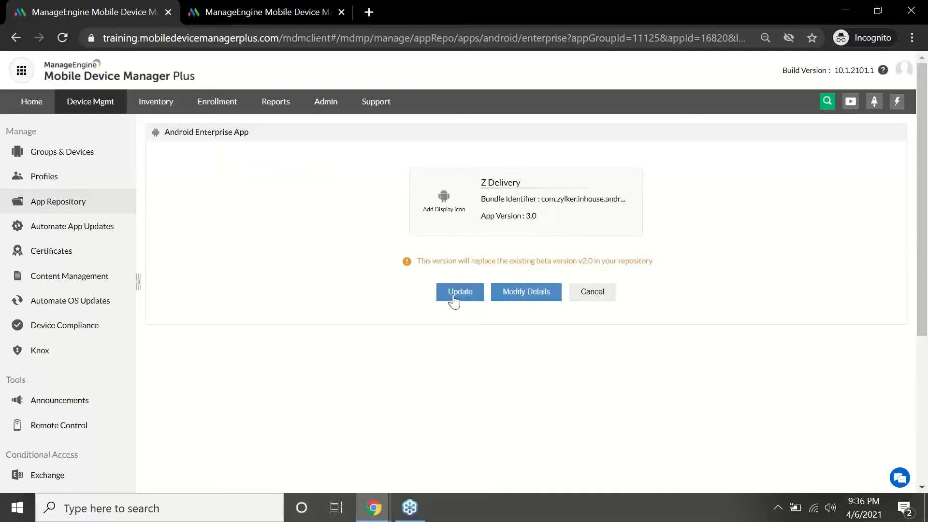
click(451, 295)
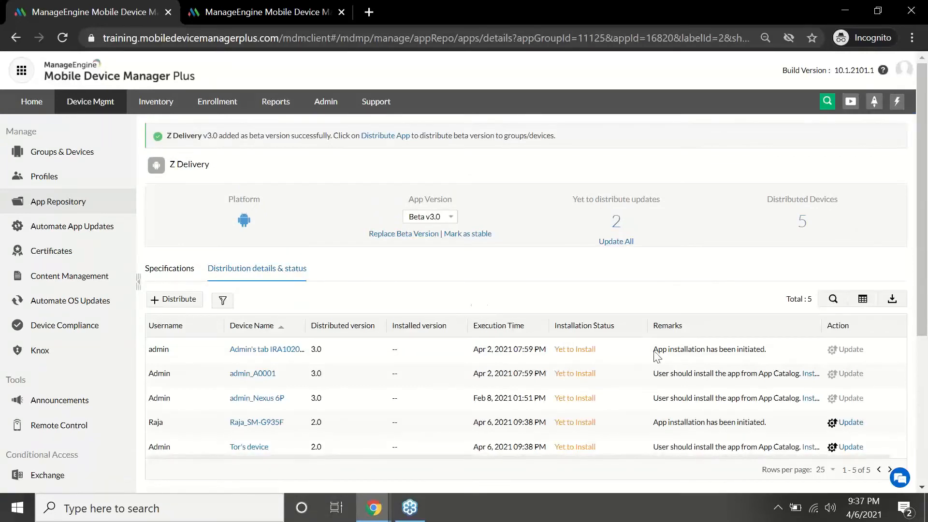
Update Z Delivery to Beta v3.0 on the SM-G935F device, installing the update automatically and notifying users by e-mail
click(847, 423)
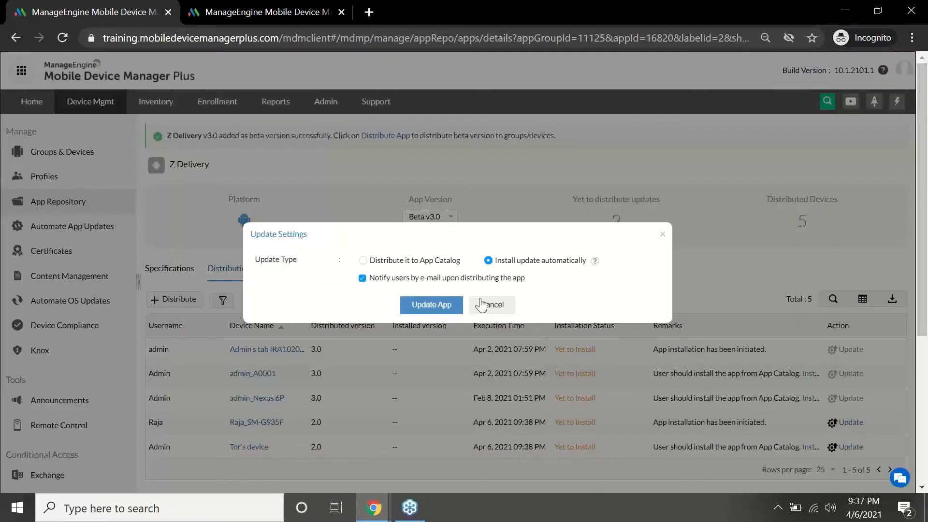
click(450, 305)
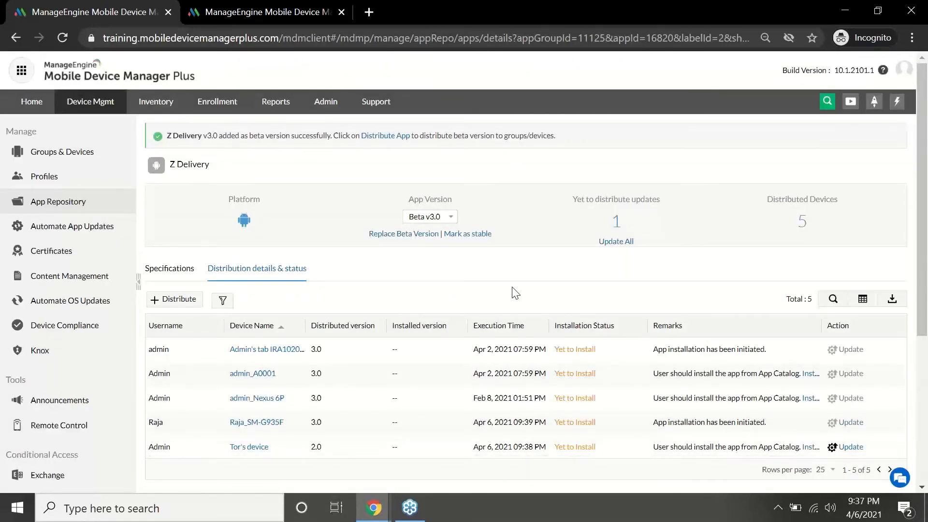
Mark the Z Delivery v3.0 beta as stable, with the update type set to Distribute Later
click(475, 233)
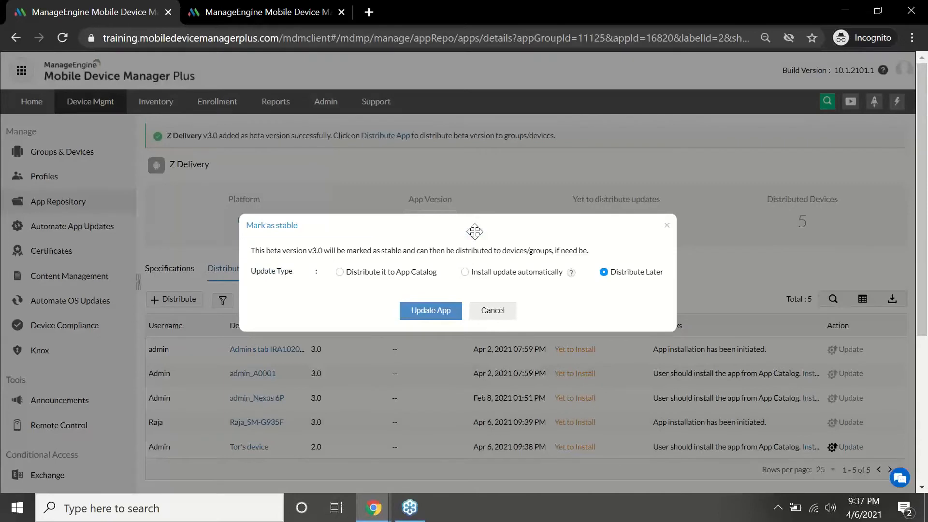
click(340, 272)
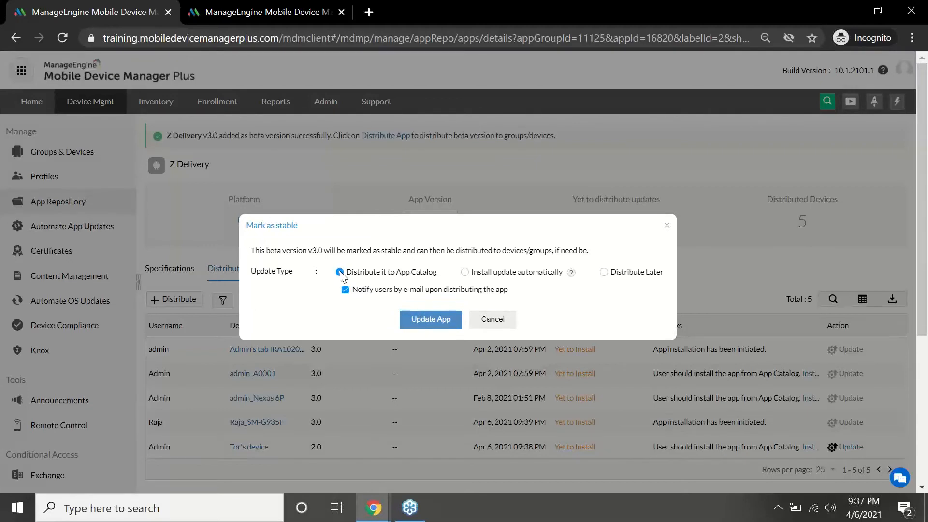
click(465, 272)
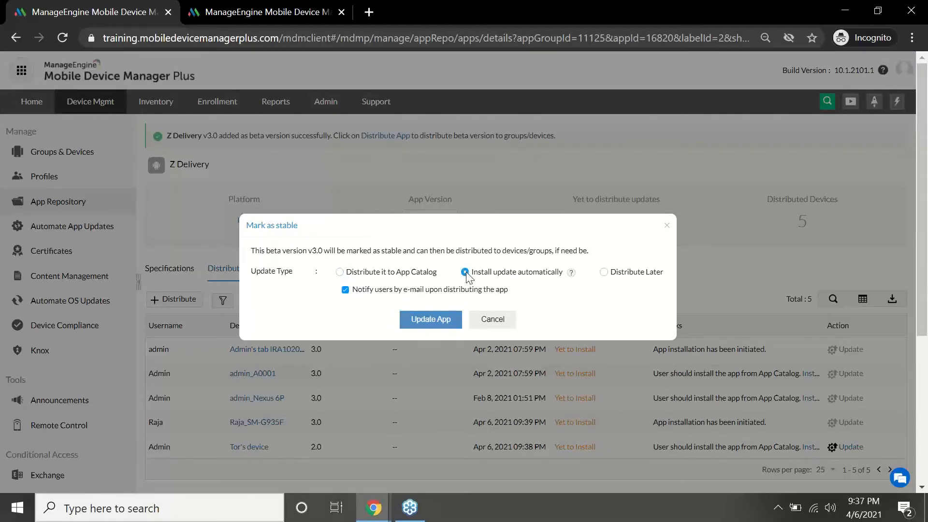
click(605, 273)
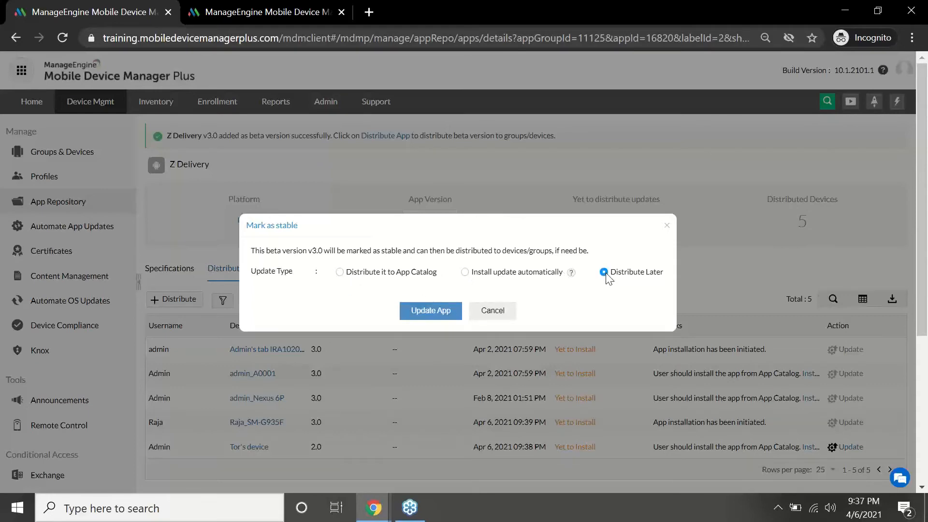
click(441, 312)
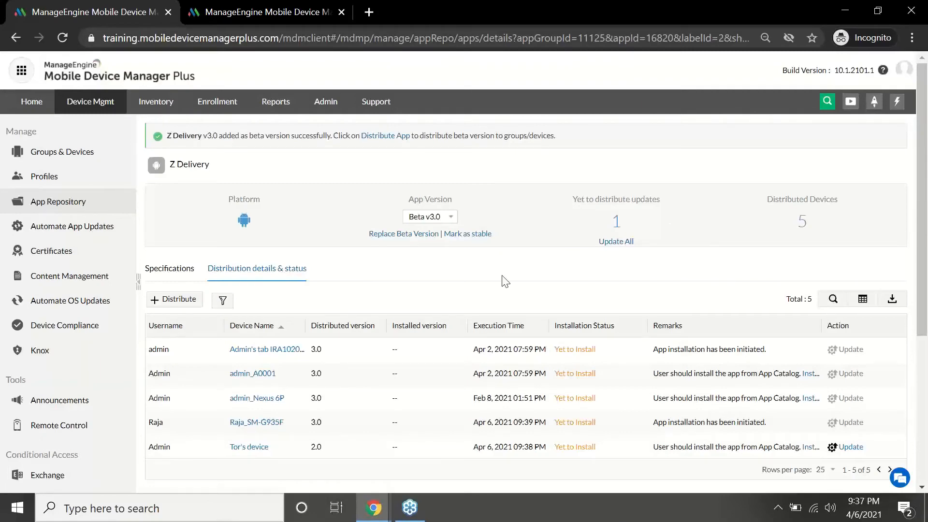
key(alt+Tab)
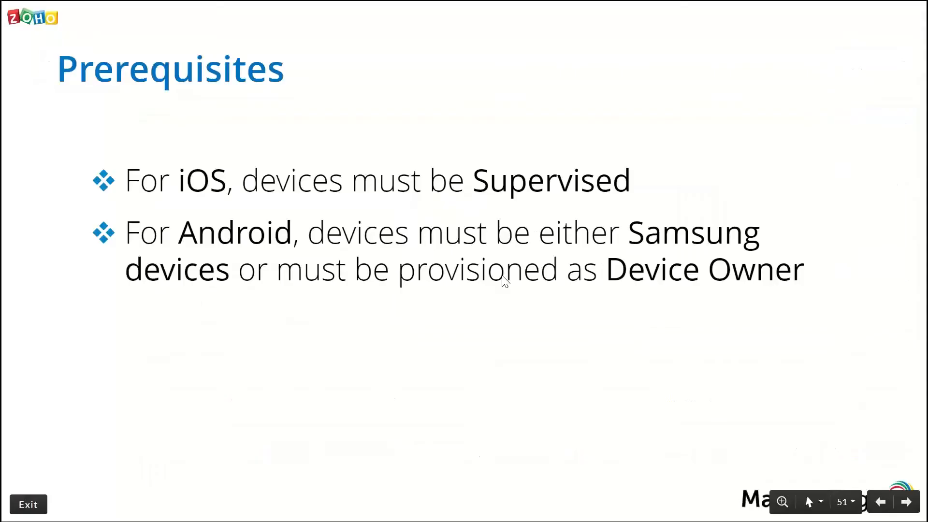
key(Right)
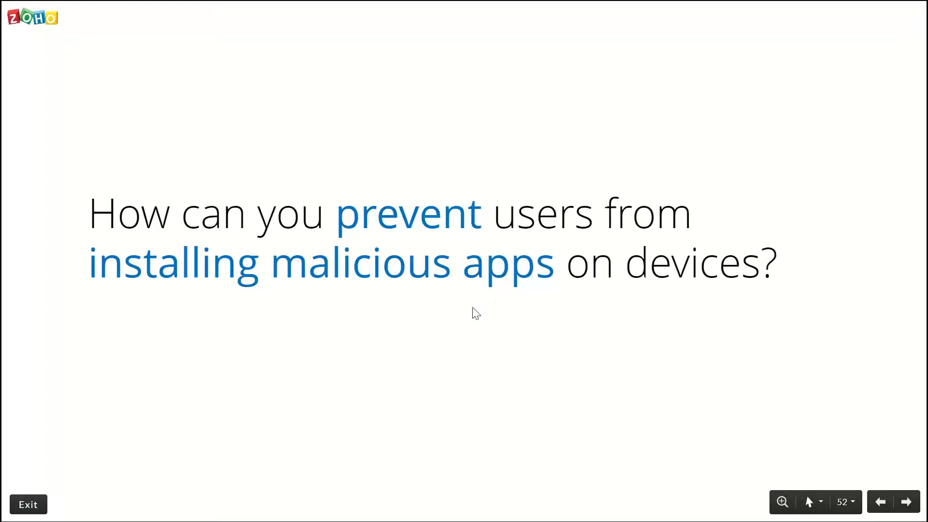
key(alt+Tab)
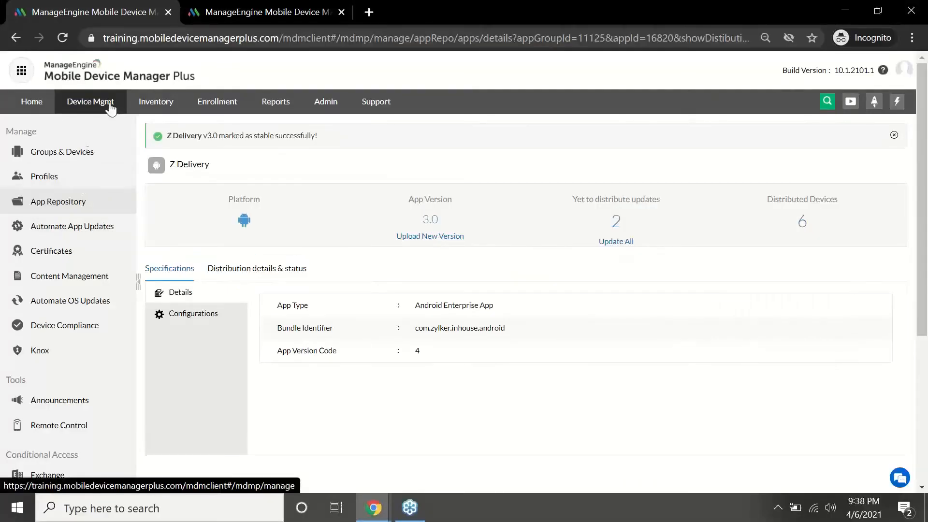
Create an Android MDM profile named Block Apps, customized for Device
click(72, 184)
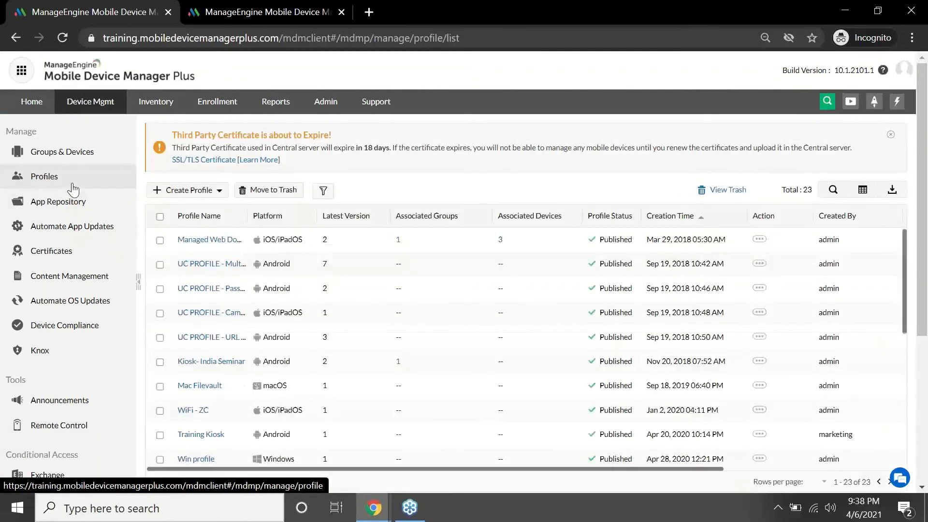
click(190, 192)
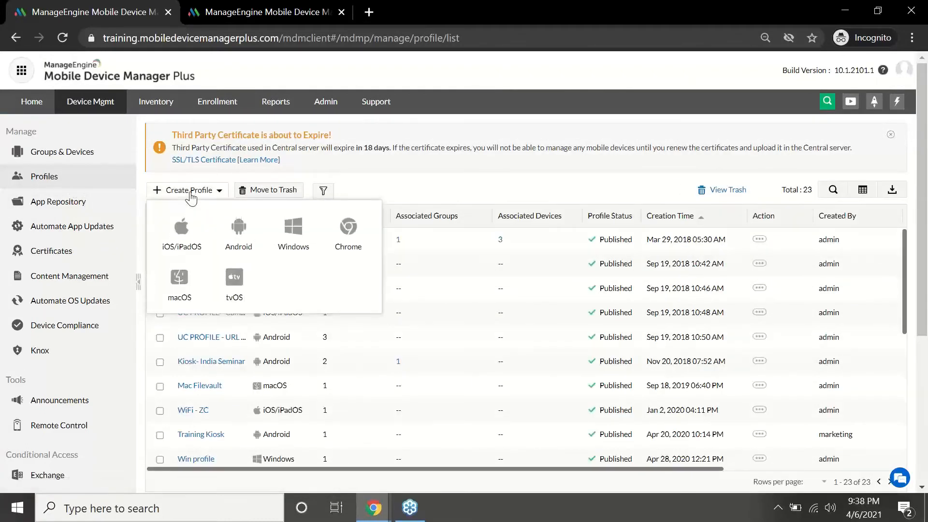
click(239, 225)
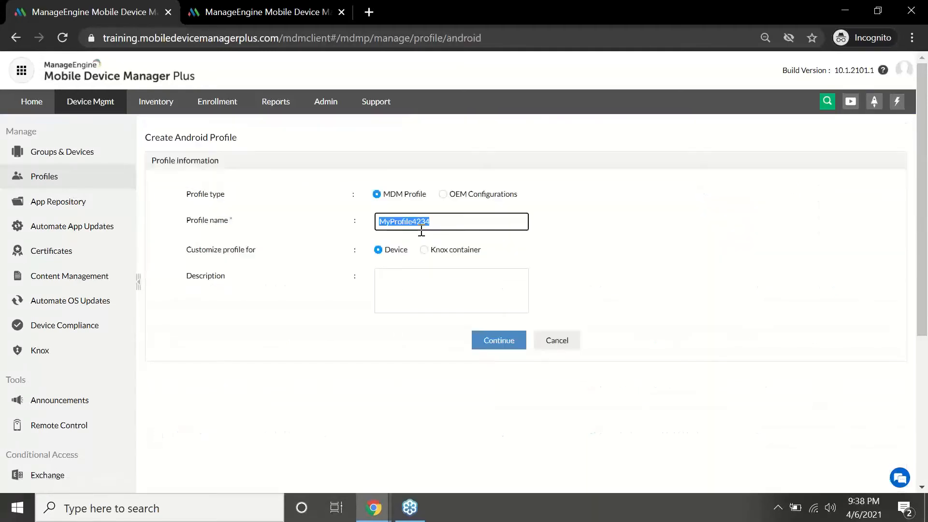
text(Block Apps)
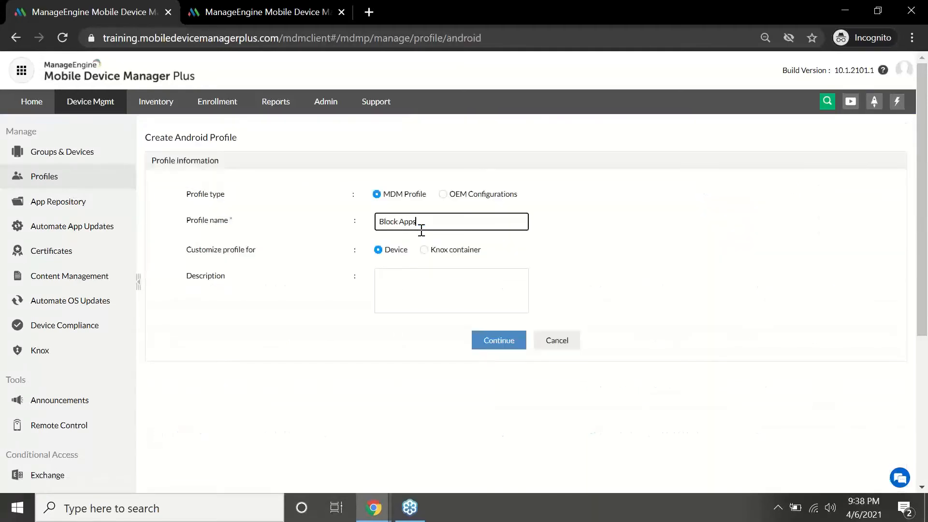
click(515, 346)
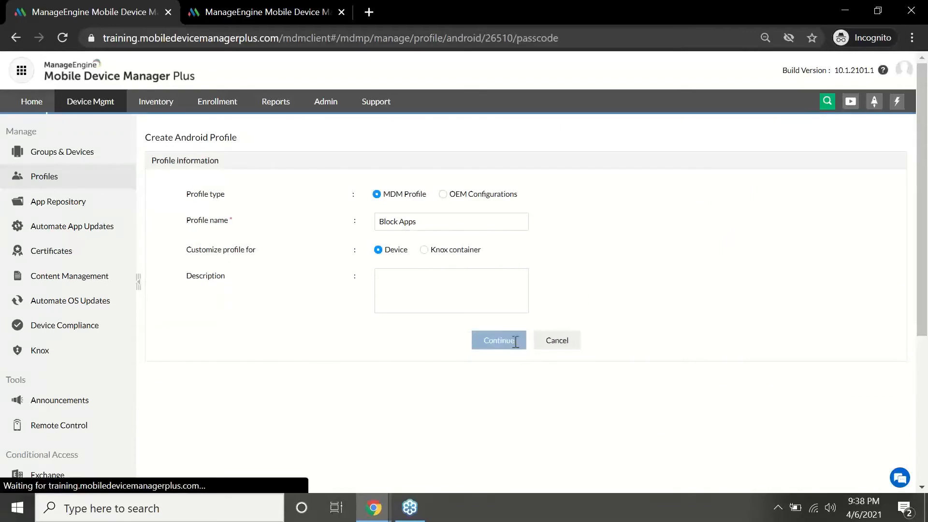
Restrict users from installing unapproved apps in the Block Apps profile's application restrictions, then save and publish the profile
click(86, 209)
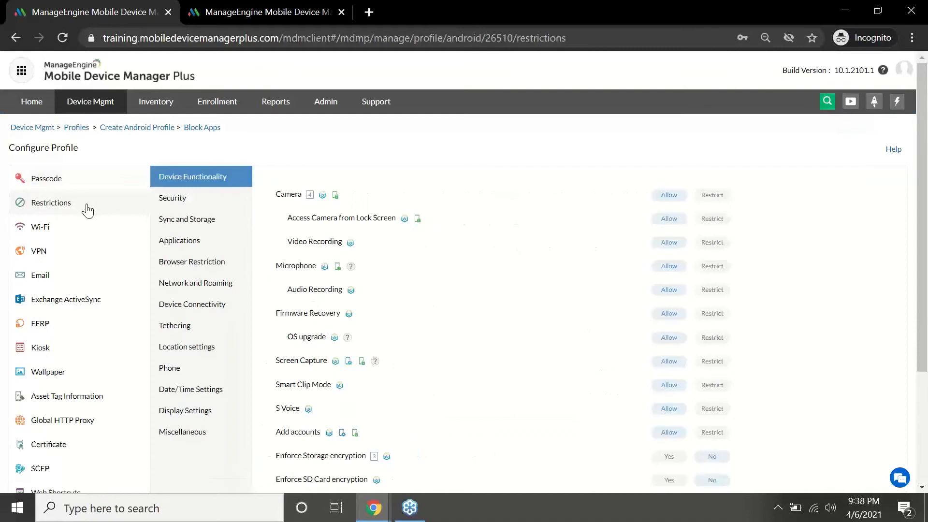
click(187, 242)
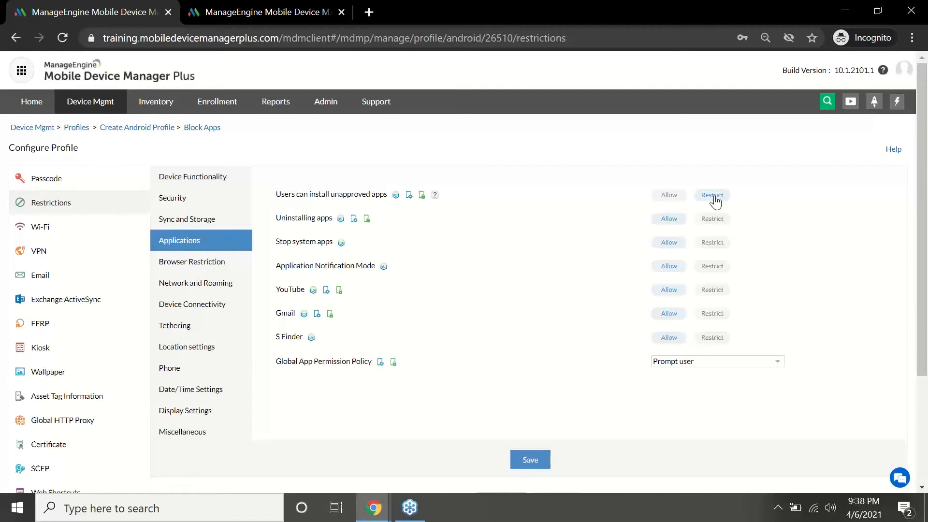
scroll(917, 301, down, 1)
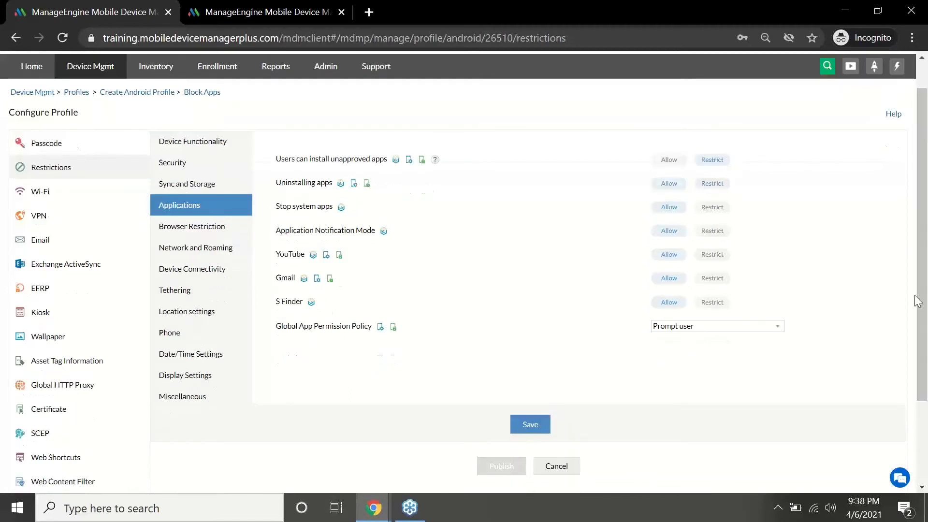
scroll(601, 348, down, 2)
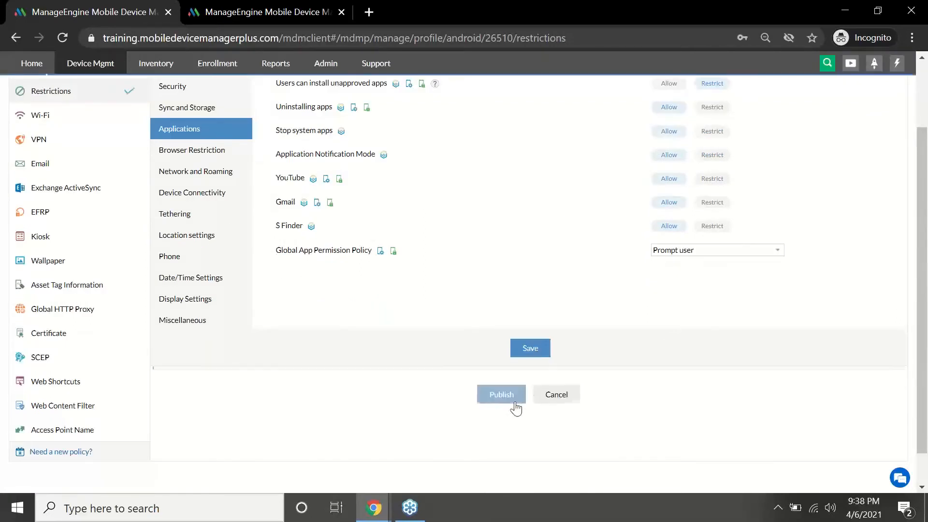
click(514, 403)
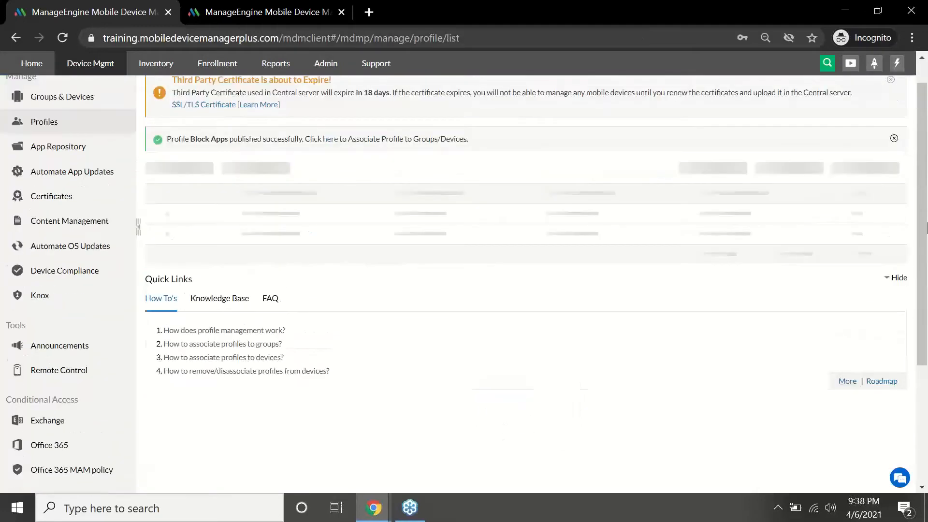
Associate the Block Apps profile with the Zylker Corp and Operations groups
scroll(82, 152, up, 1)
click(87, 153)
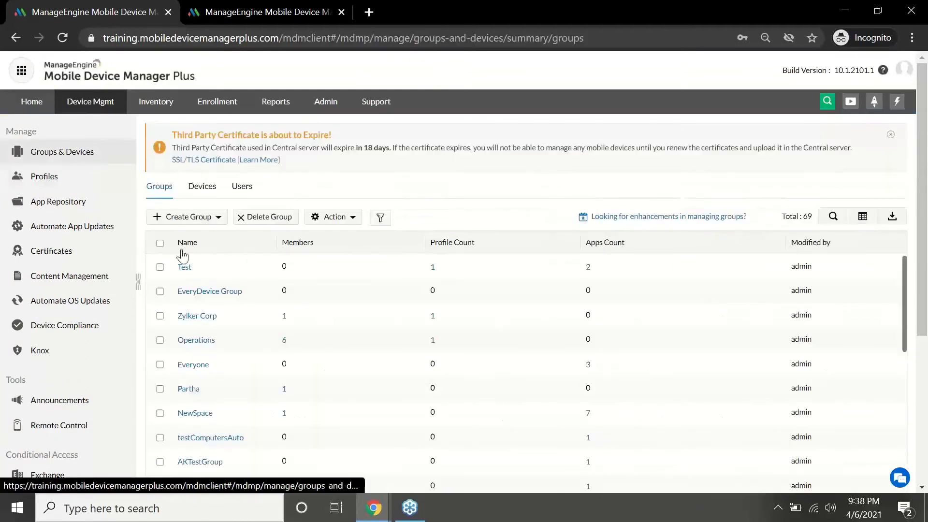
click(160, 316)
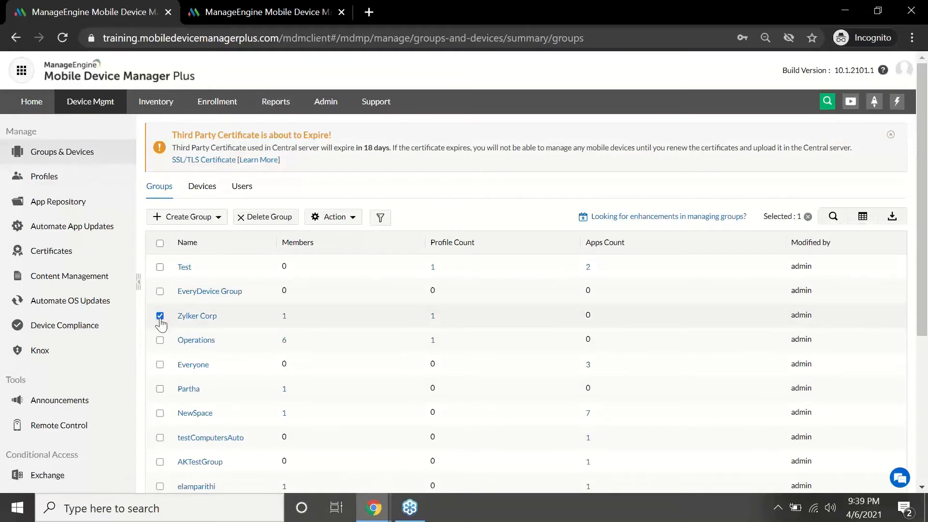
click(160, 339)
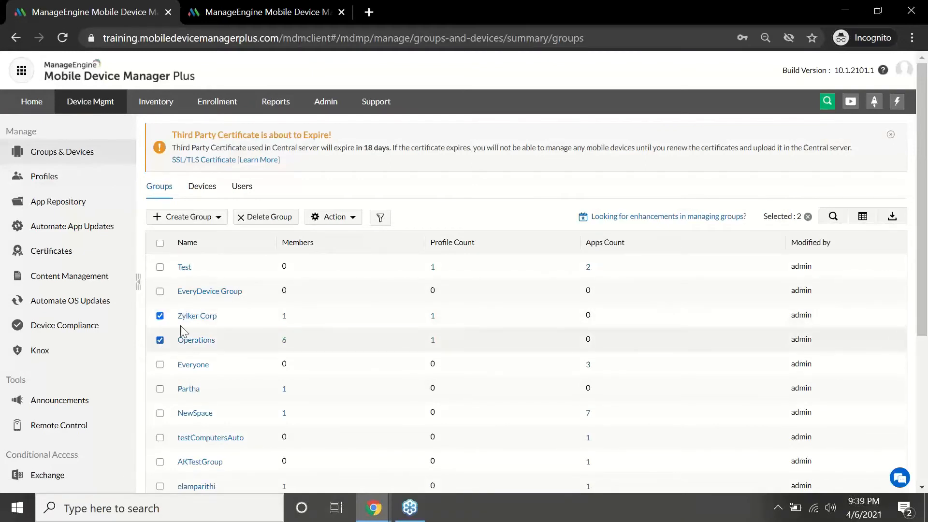
click(336, 217)
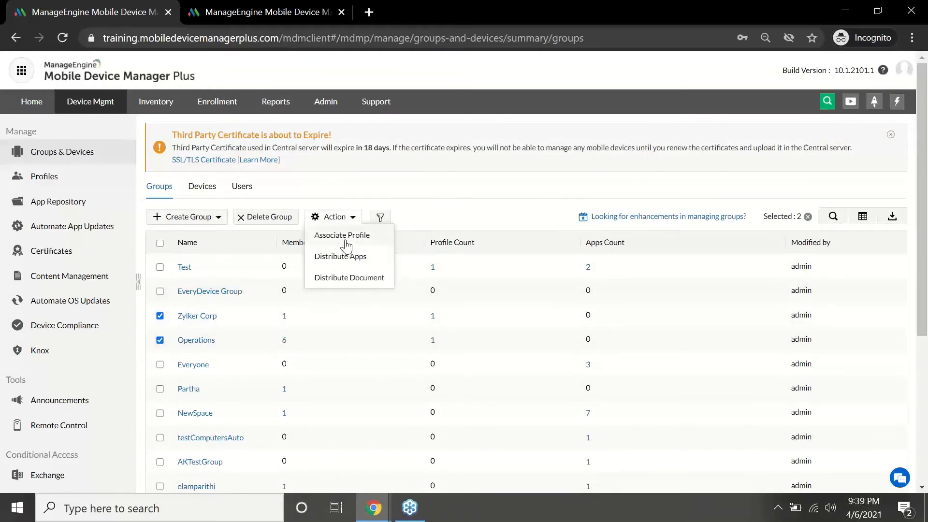
click(345, 240)
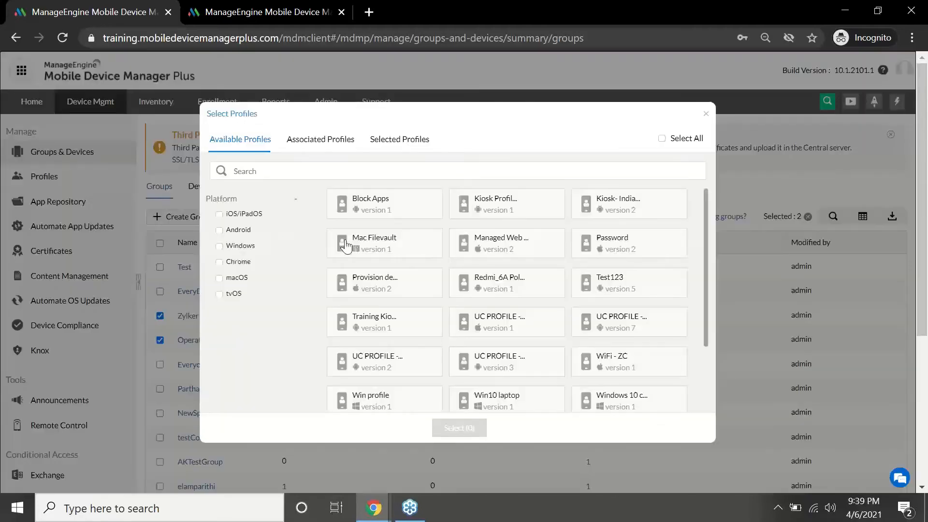
click(382, 207)
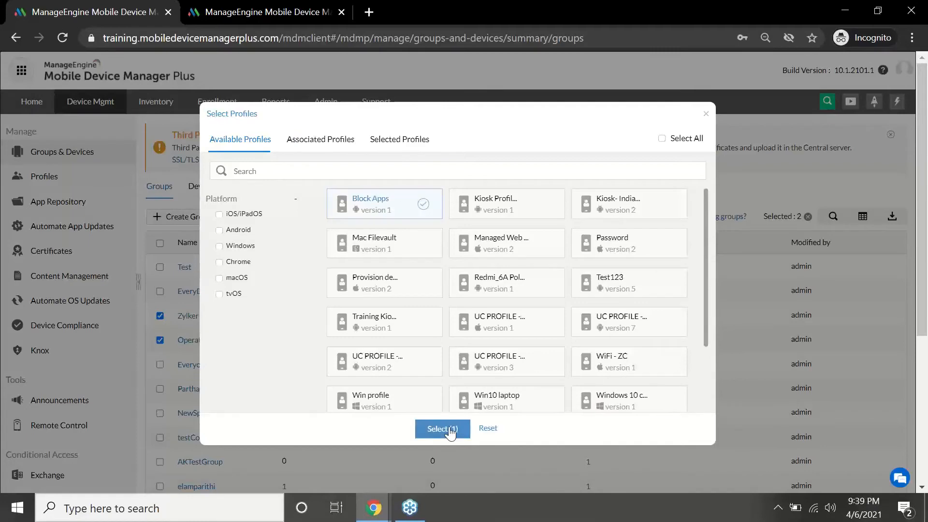
click(442, 429)
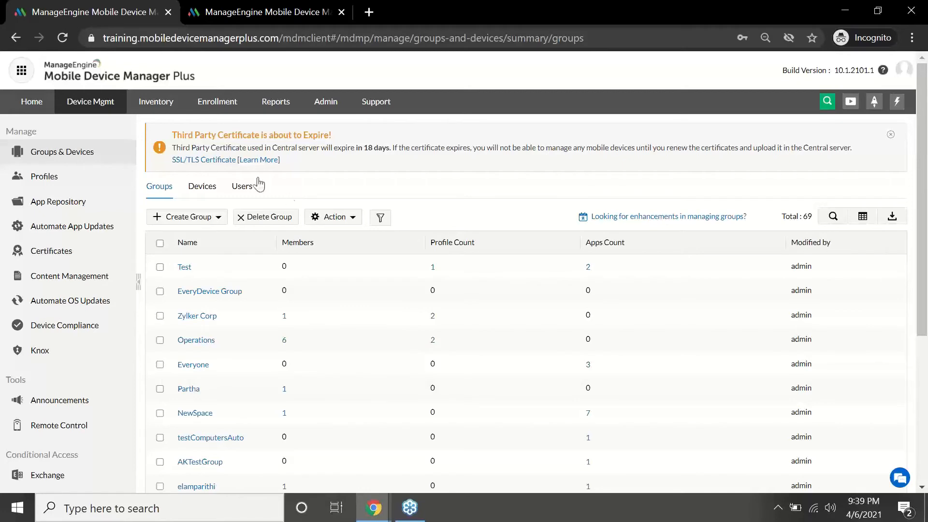
Examine the discovered apps in the inventory, including their bundle identifiers, platforms and blocklisted devices
click(175, 112)
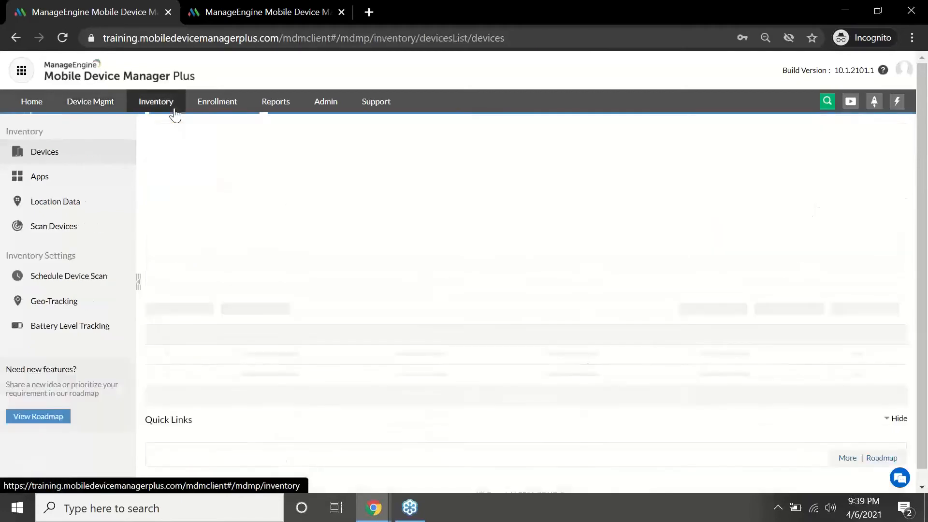
click(60, 178)
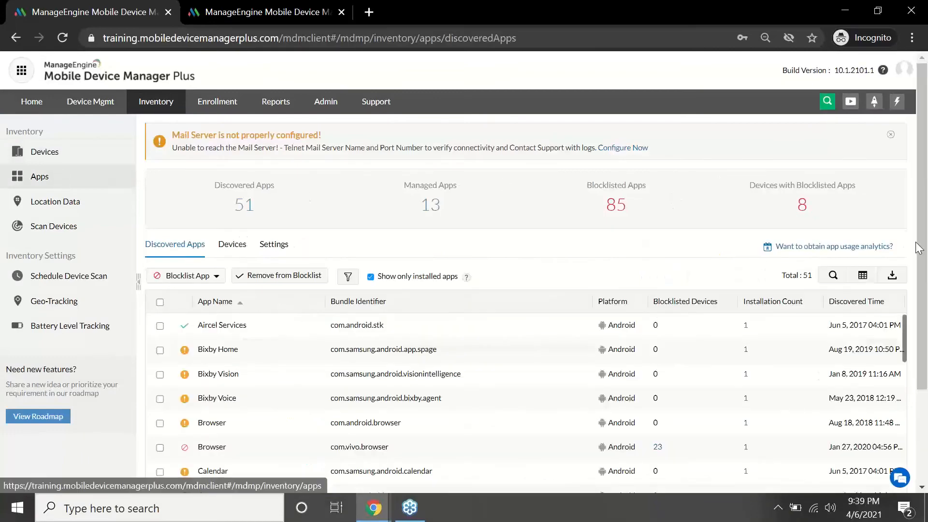
drag(922, 276, 926, 299)
scroll(926, 300, down, 2)
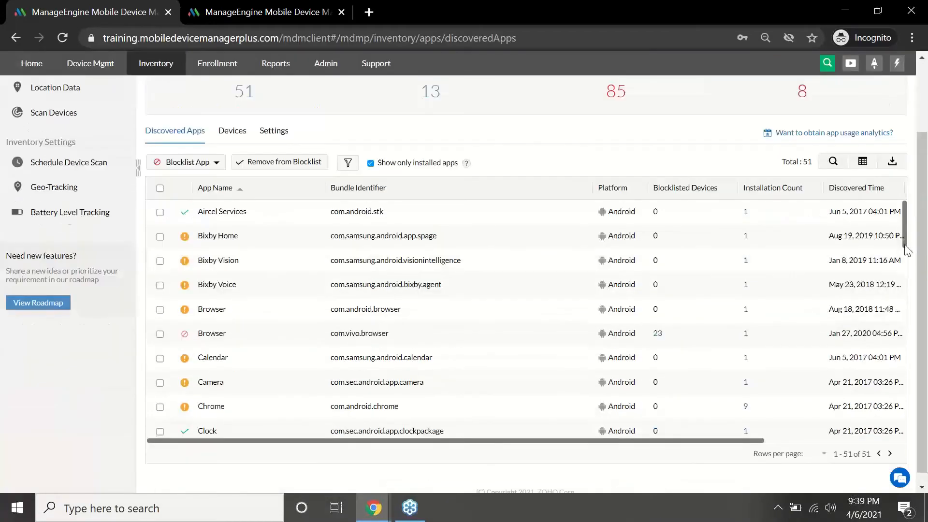
scroll(905, 280, down, 6)
scroll(910, 319, down, 5)
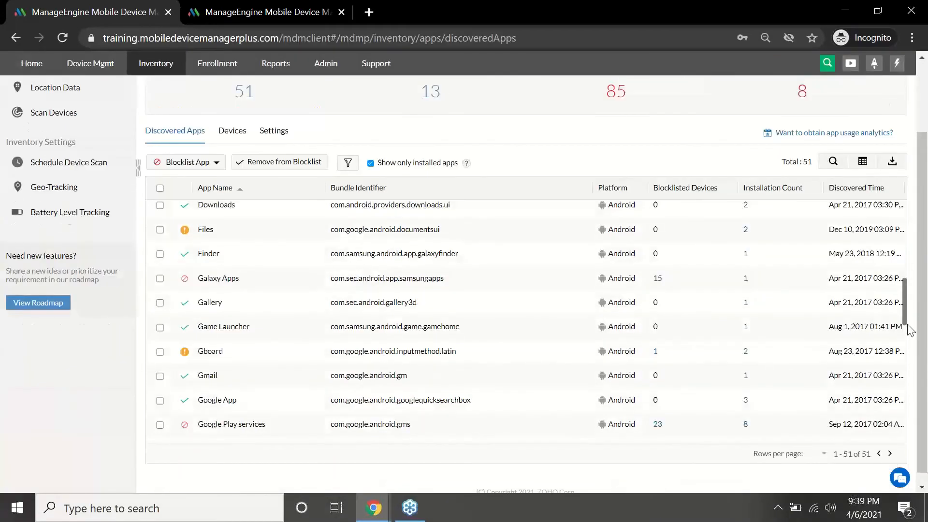
scroll(725, 314, up, 1)
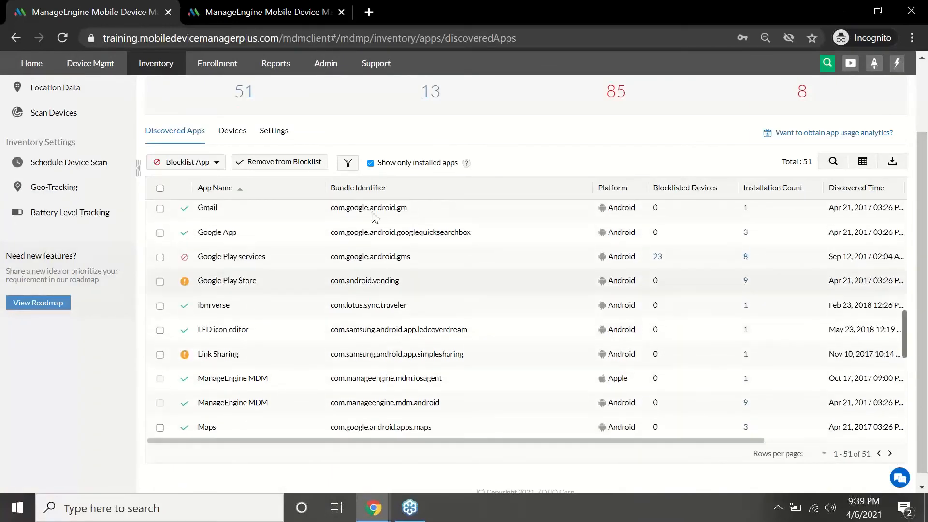
Choose Uninstall Immediately in the app inventory's action settings for blocklisted apps installed on a device
click(274, 131)
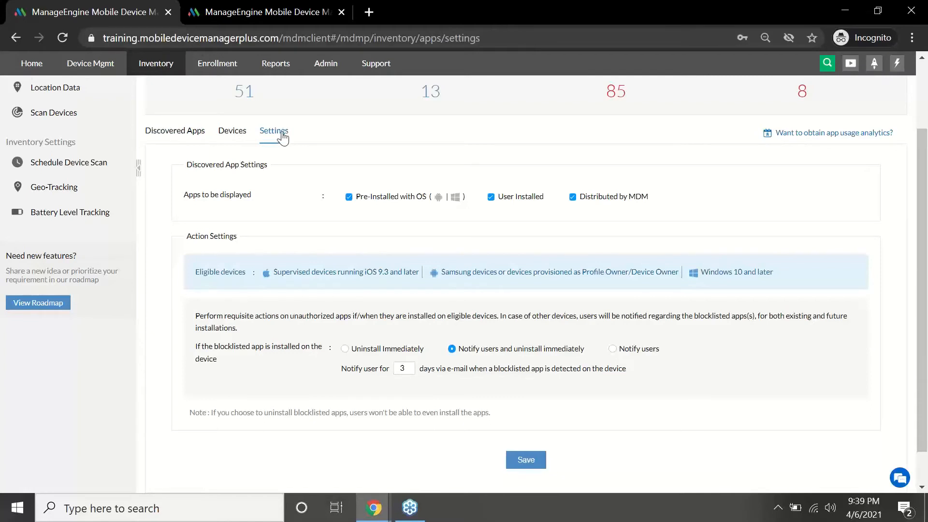
click(346, 349)
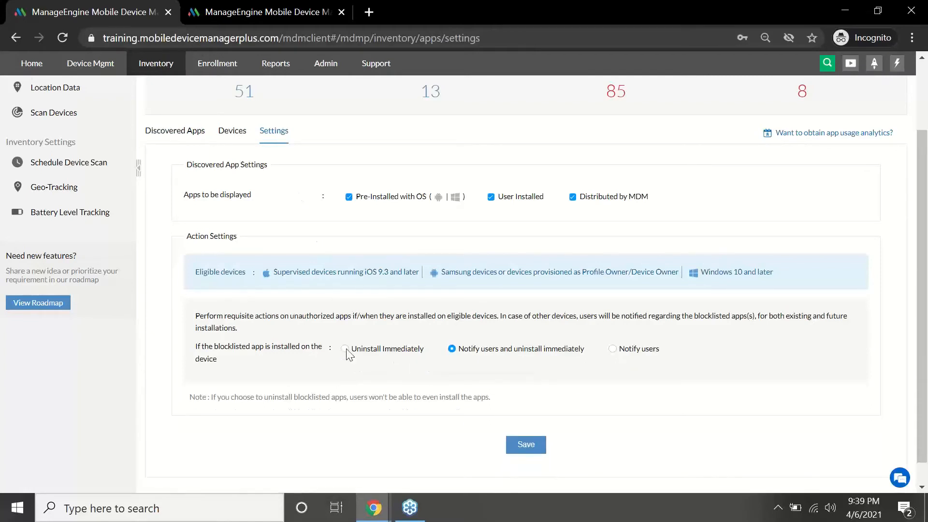
click(346, 350)
click(453, 349)
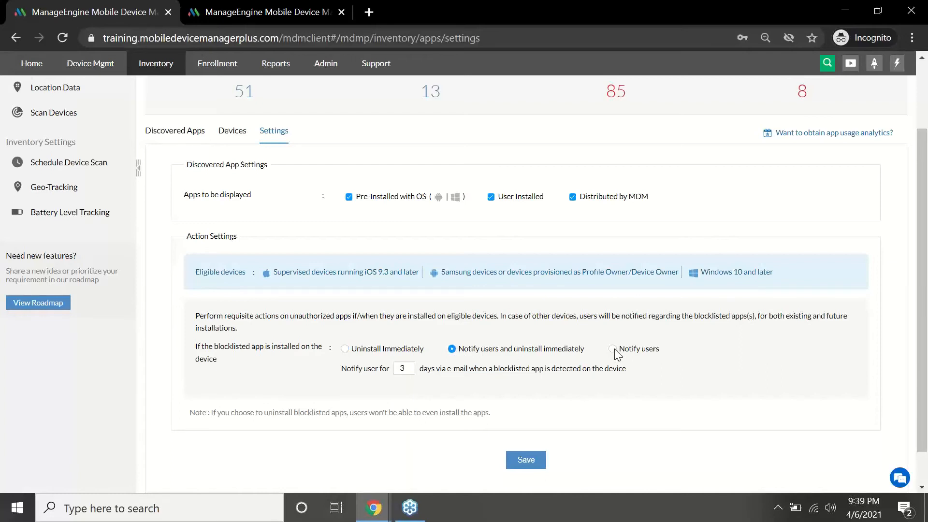
click(345, 350)
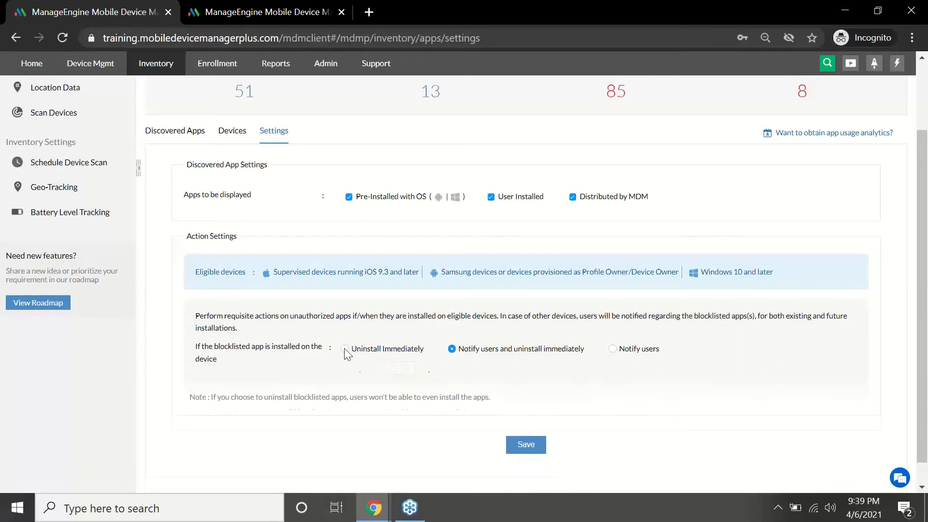
scroll(189, 180, up, 1)
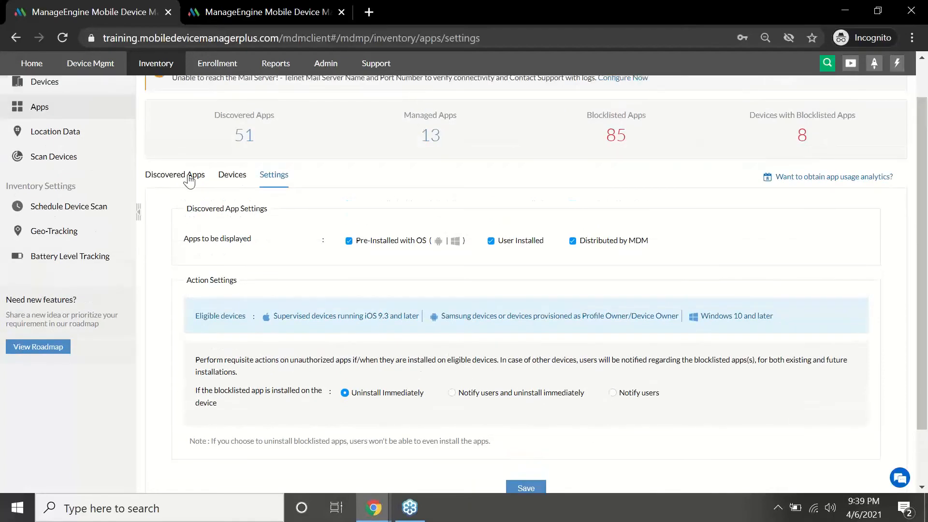
Blocklist Gmail and Google App from the discovered apps for the specific groups AAA and ADSyncBrowse
click(188, 176)
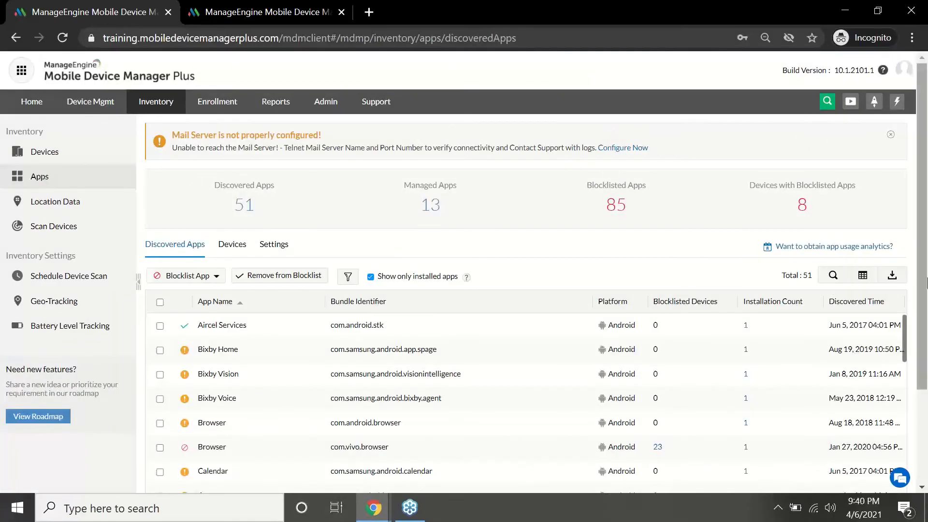
drag(927, 283, 902, 382)
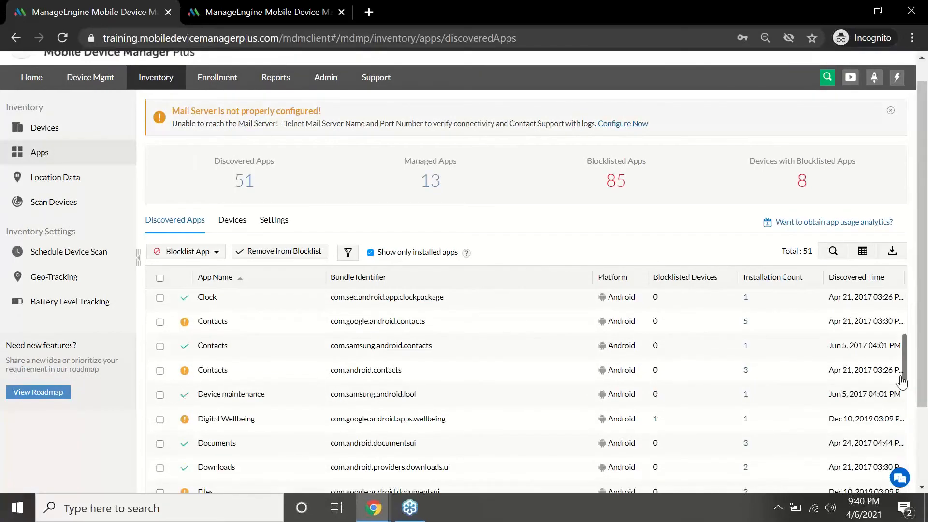
scroll(902, 382, down, 2)
scroll(902, 382, down, 4)
click(160, 334)
click(160, 358)
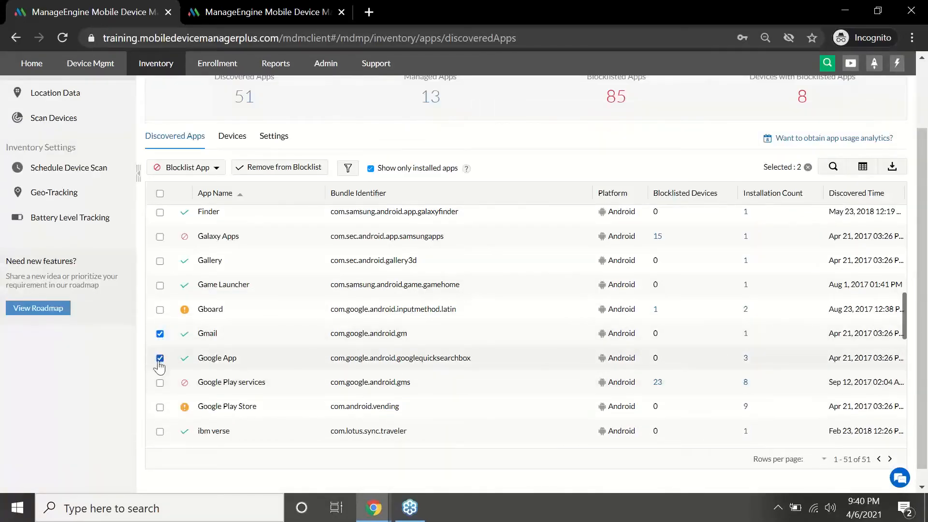
click(207, 168)
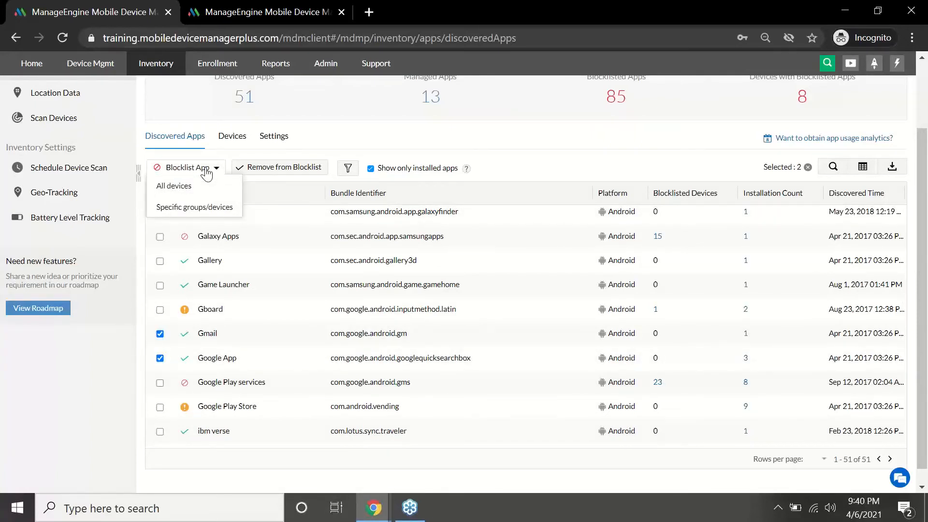
click(189, 208)
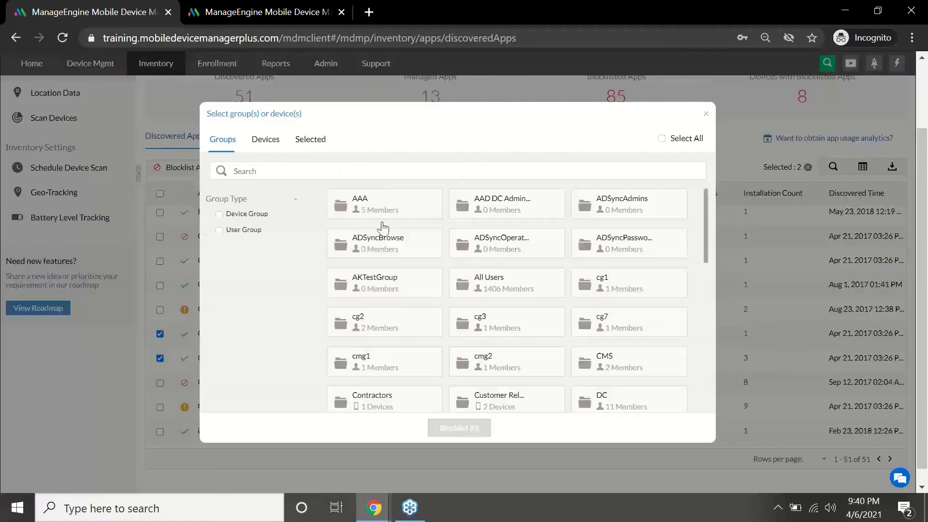
click(395, 212)
click(399, 249)
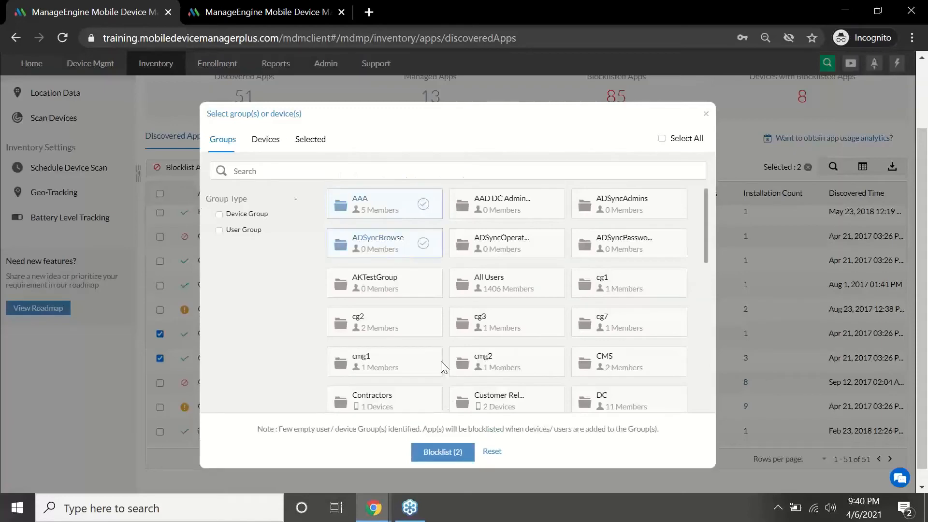
click(443, 452)
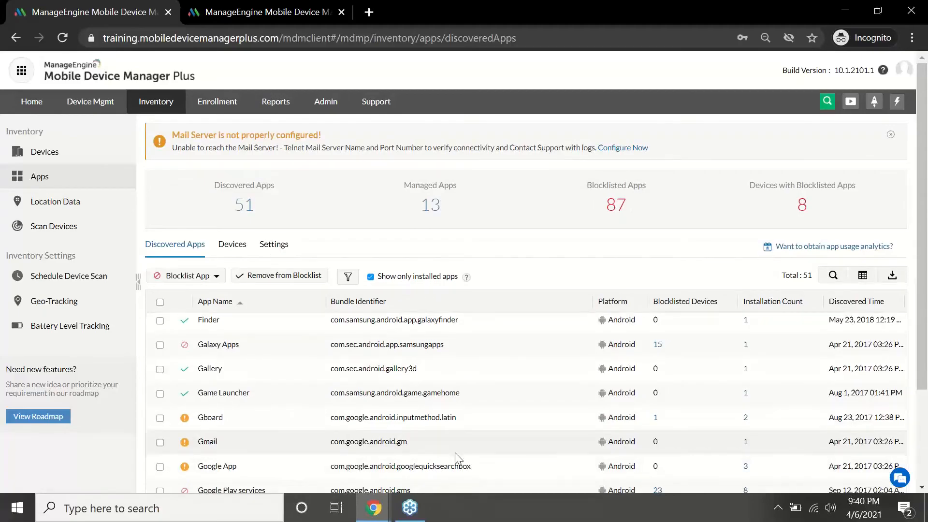
key(alt+Tab)
key(Right)
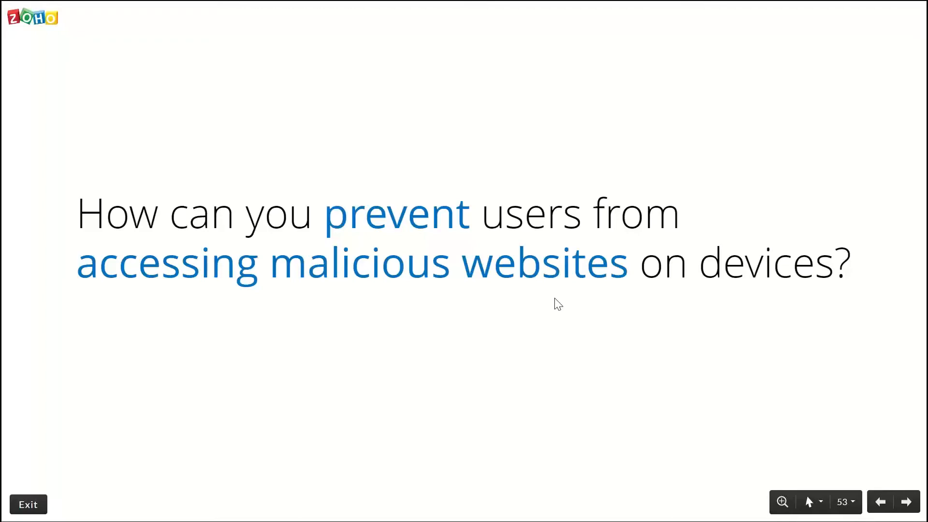
key(alt+Tab)
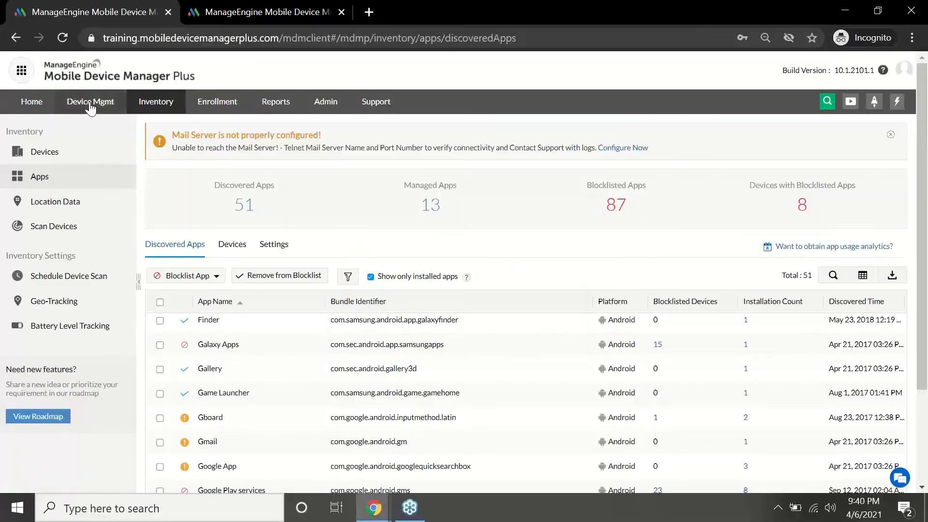
Create an iOS/iPadOS profile named Content filter
click(90, 104)
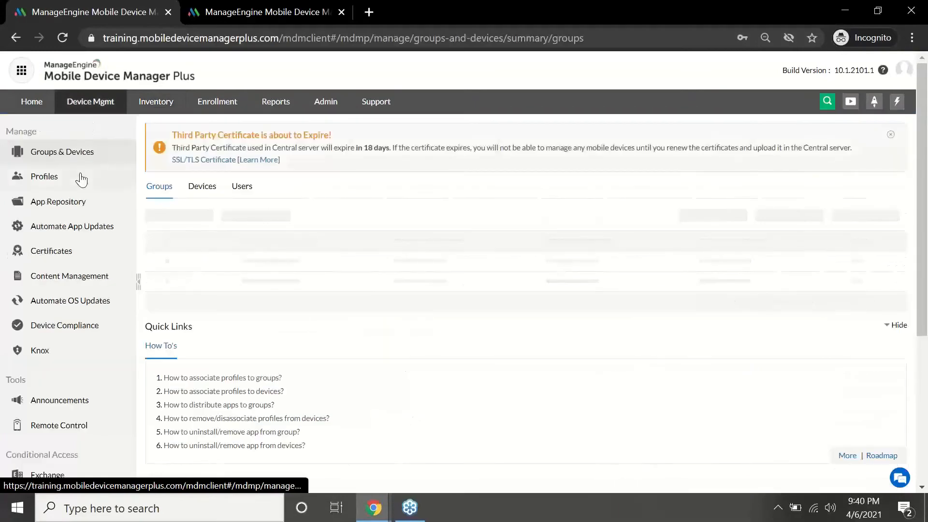
click(80, 178)
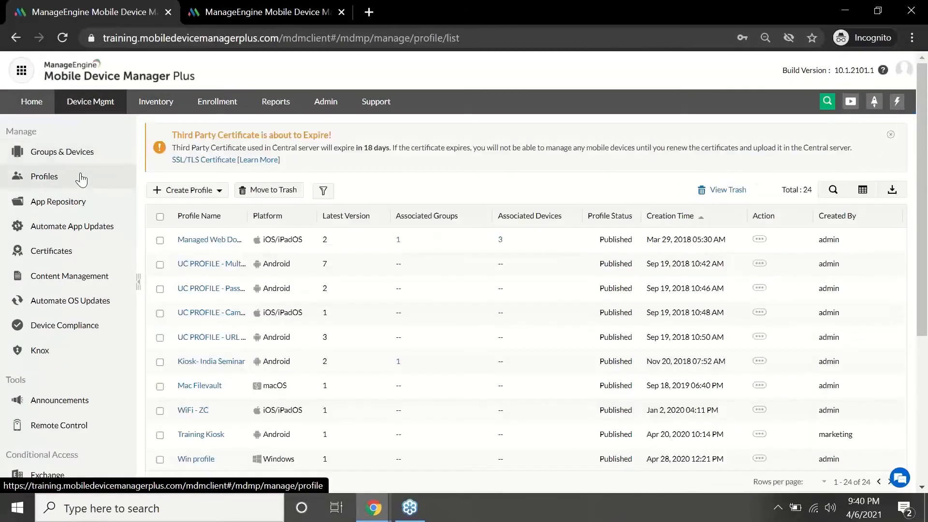
click(199, 191)
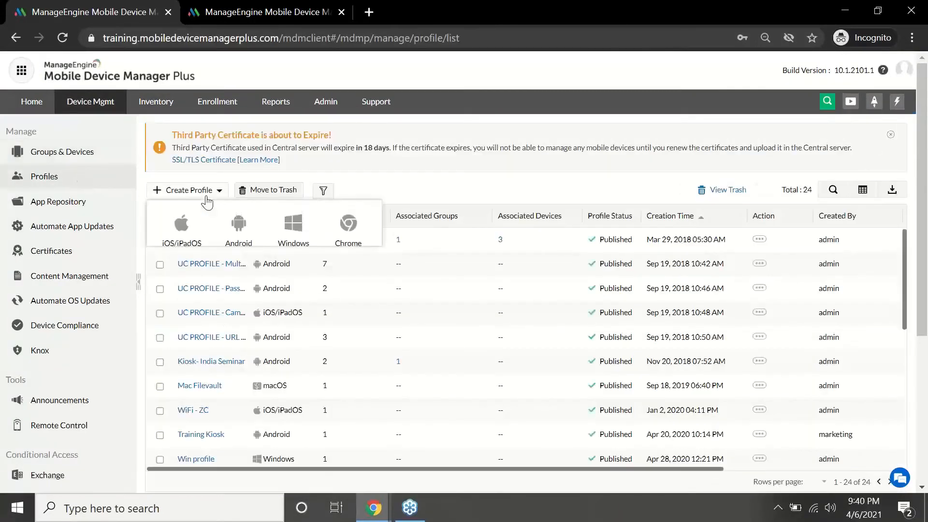
click(192, 244)
double_click(431, 197)
text(c)
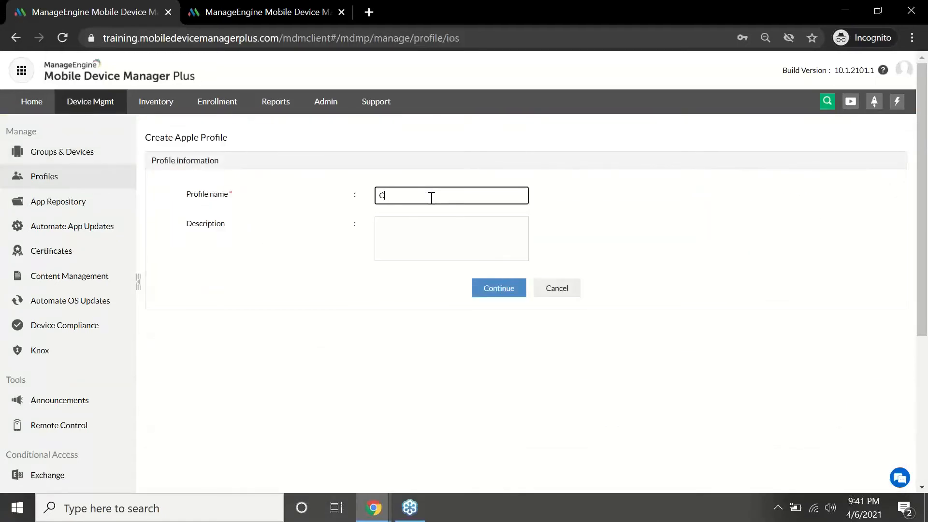
text(ontent filter)
click(515, 292)
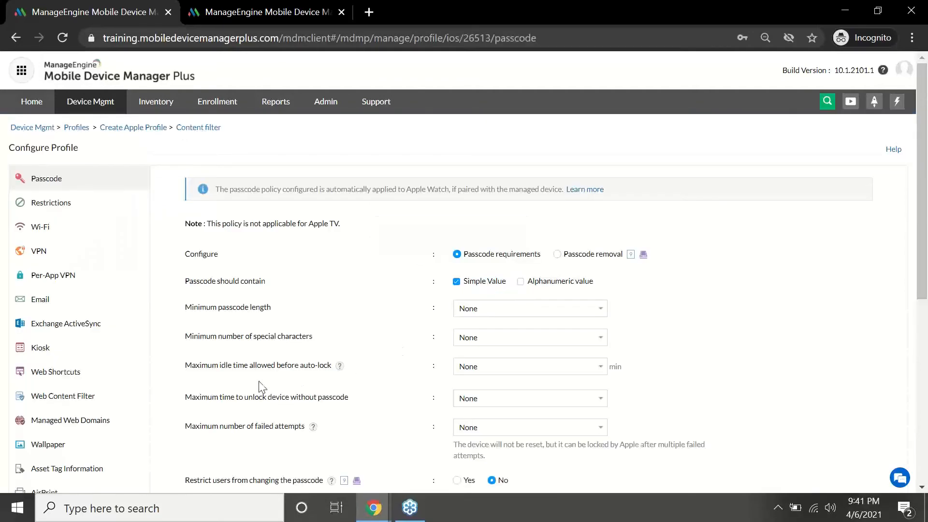
click(109, 396)
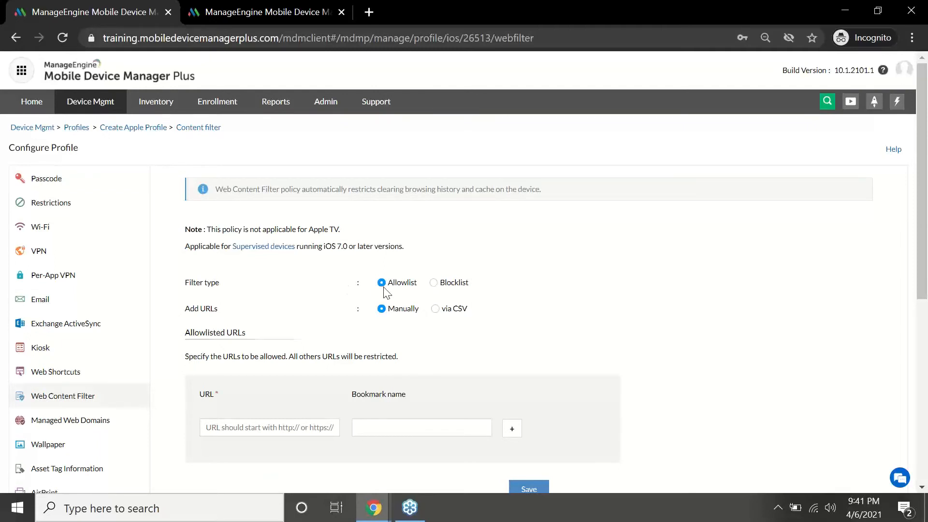
click(433, 283)
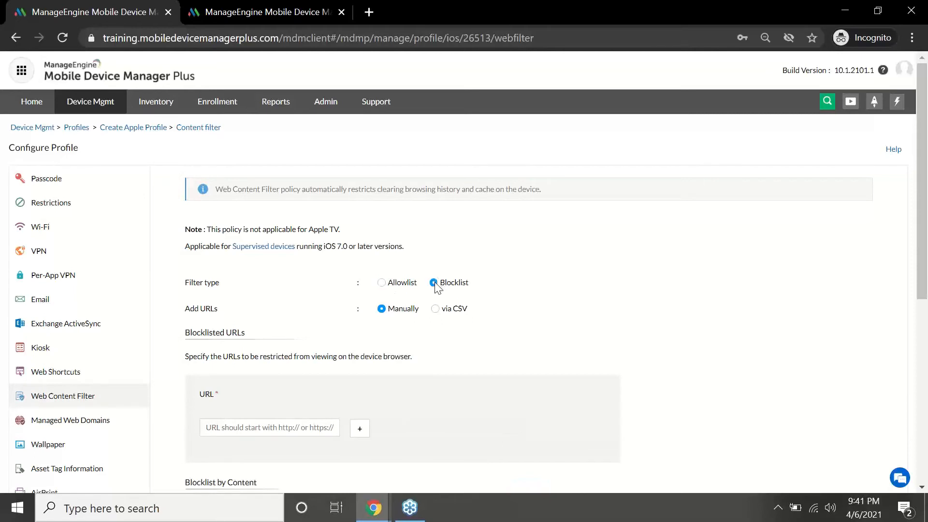
drag(926, 254, 926, 270)
click(270, 399)
text(https)
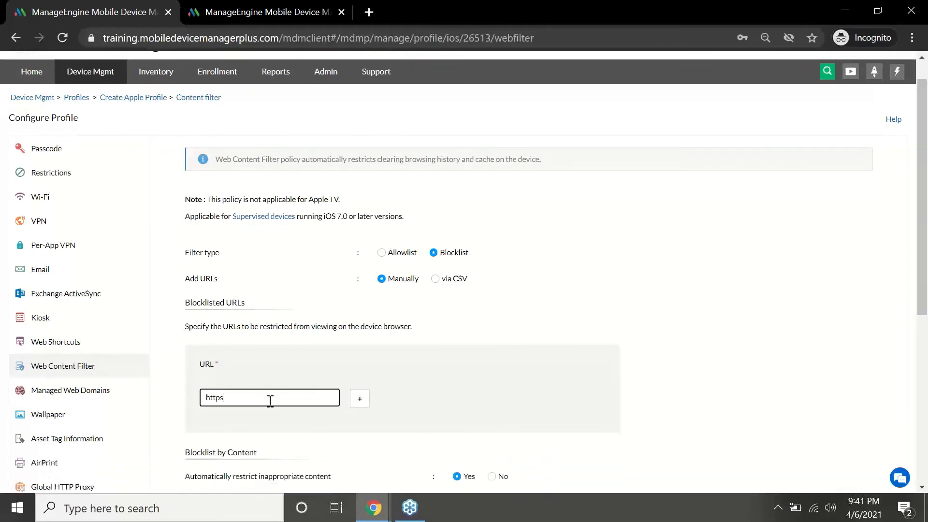
text(://youtube.com)
click(698, 322)
scroll(532, 447, down, 2)
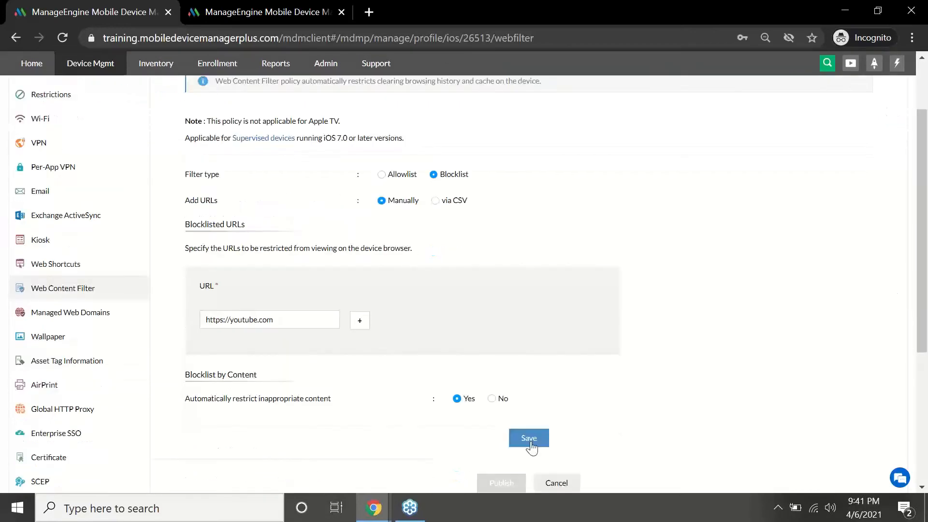
click(530, 440)
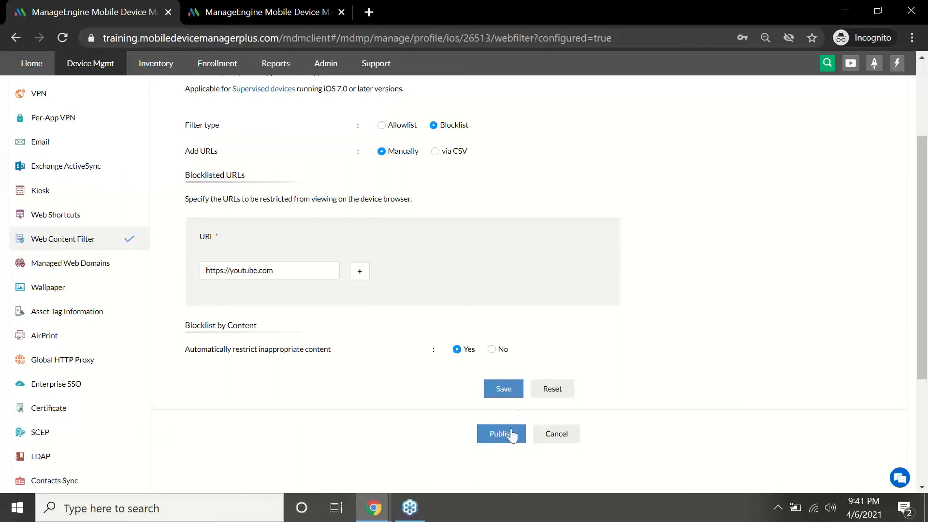
click(511, 434)
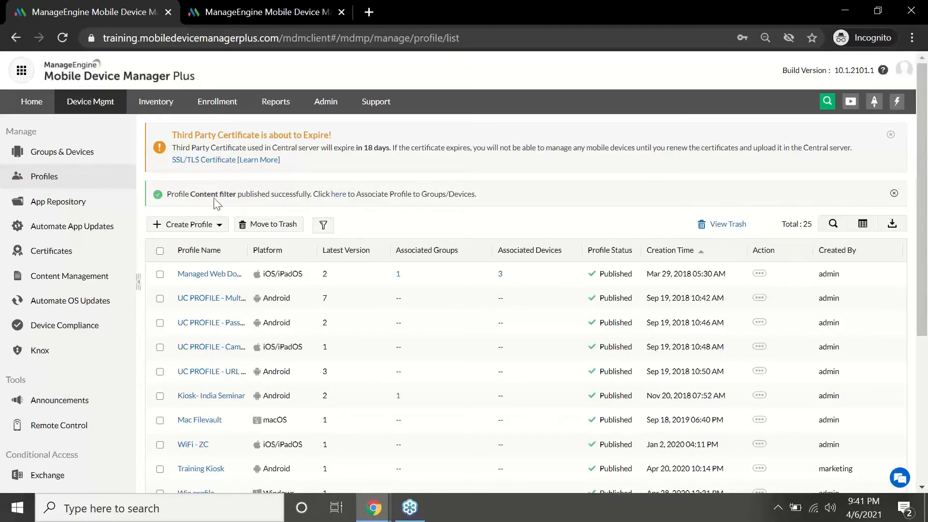
key(alt+Tab)
key(Right)
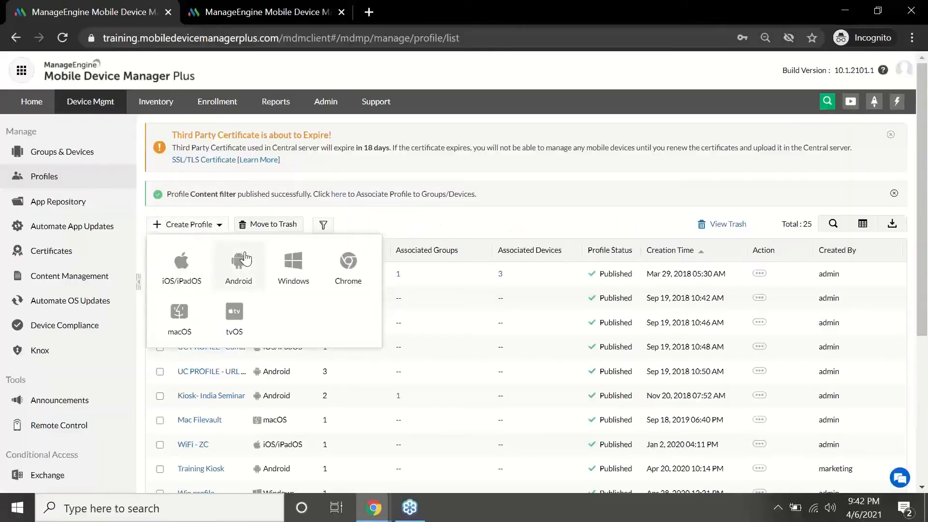
Create an Android MDM profile for devices named Kiosk Android
click(245, 259)
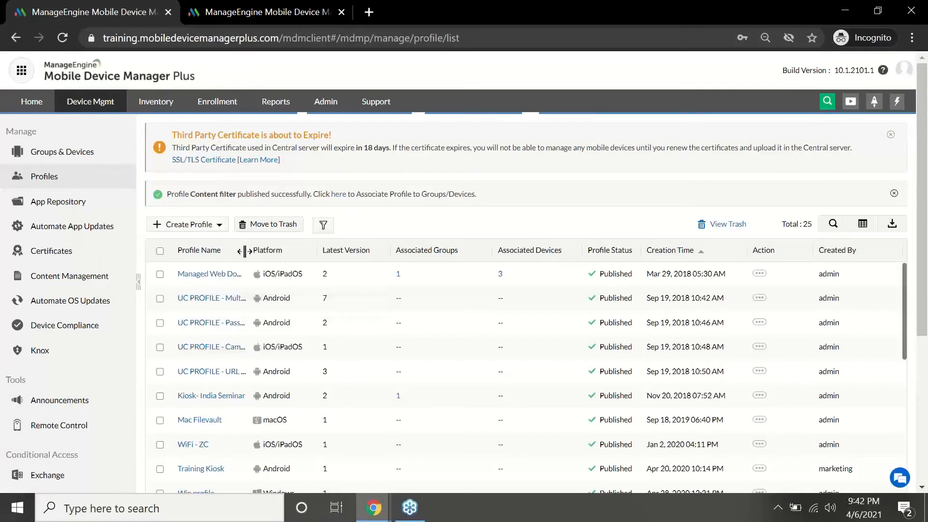
click(476, 220)
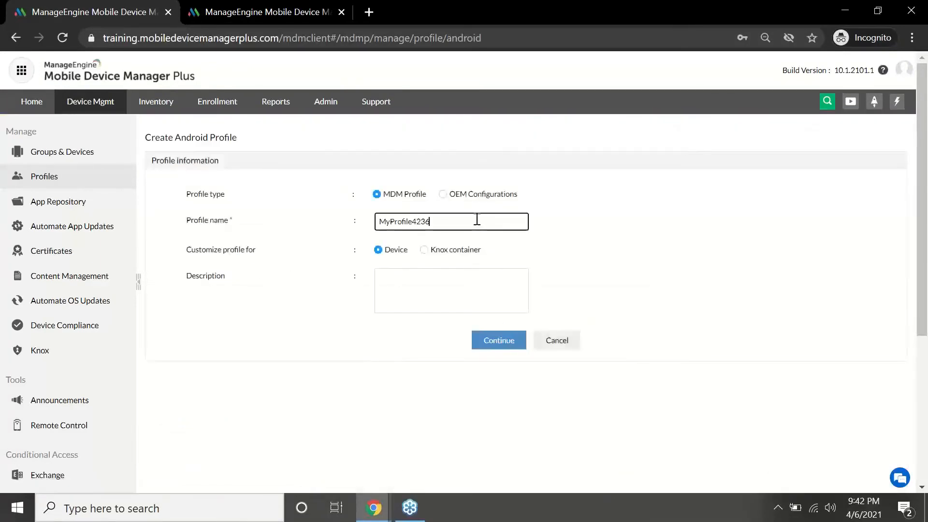
key(ctrl+a)
text(Kiosk Android)
click(515, 346)
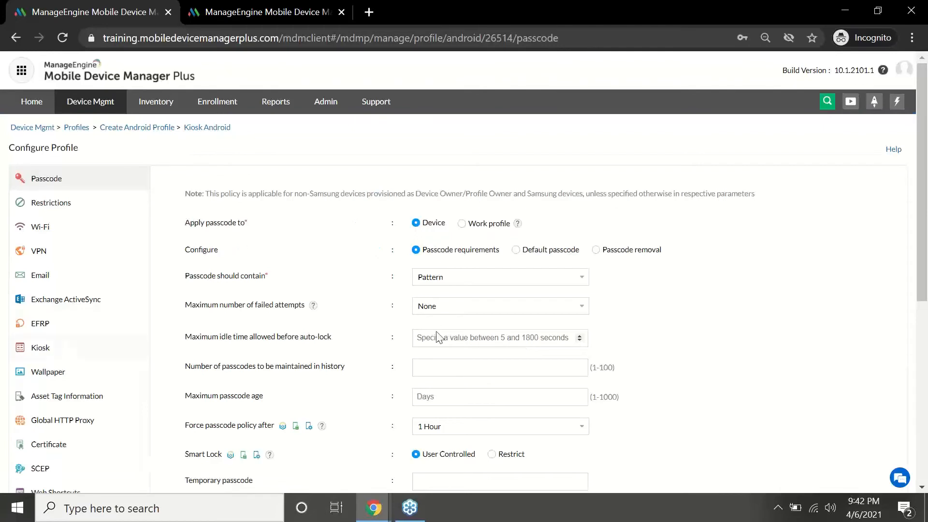
Configure the profile's kiosk policy for Multi App Mode with Gmail and Google Maps as allowed apps
click(56, 349)
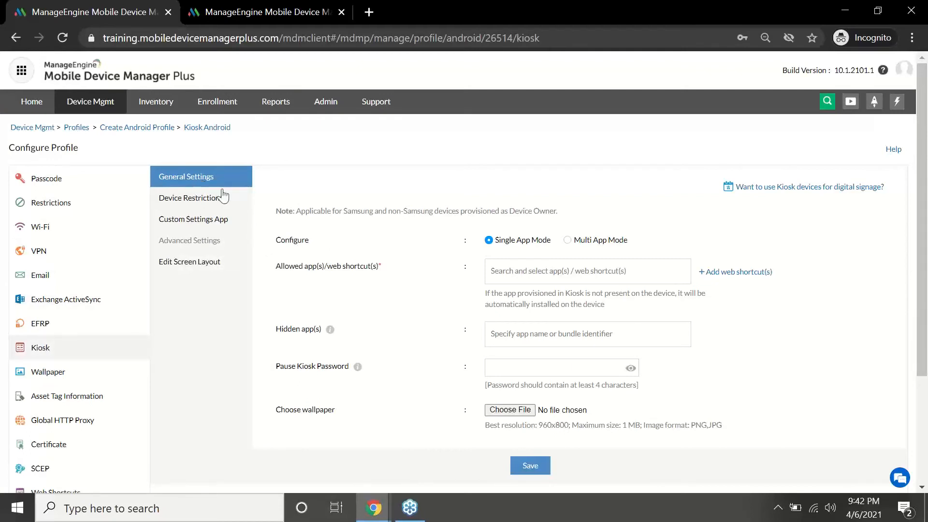
click(569, 241)
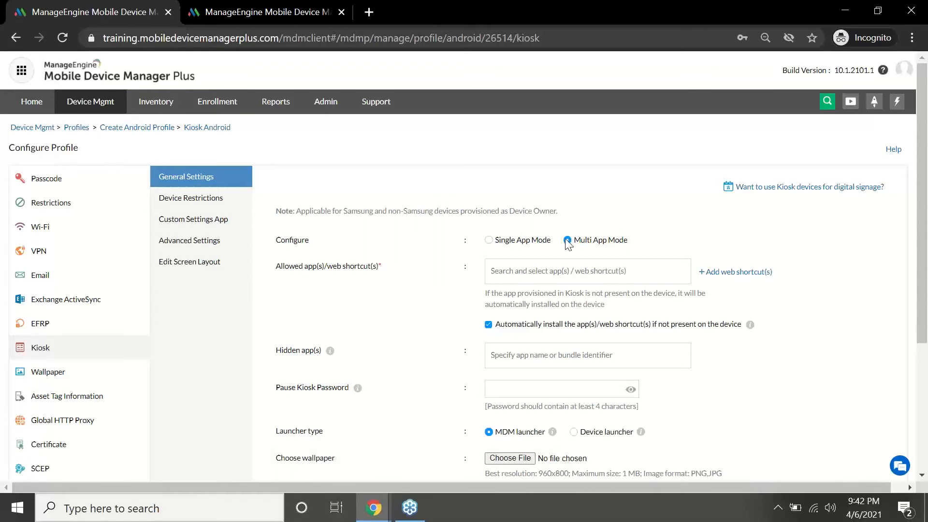
click(522, 277)
text(gmail)
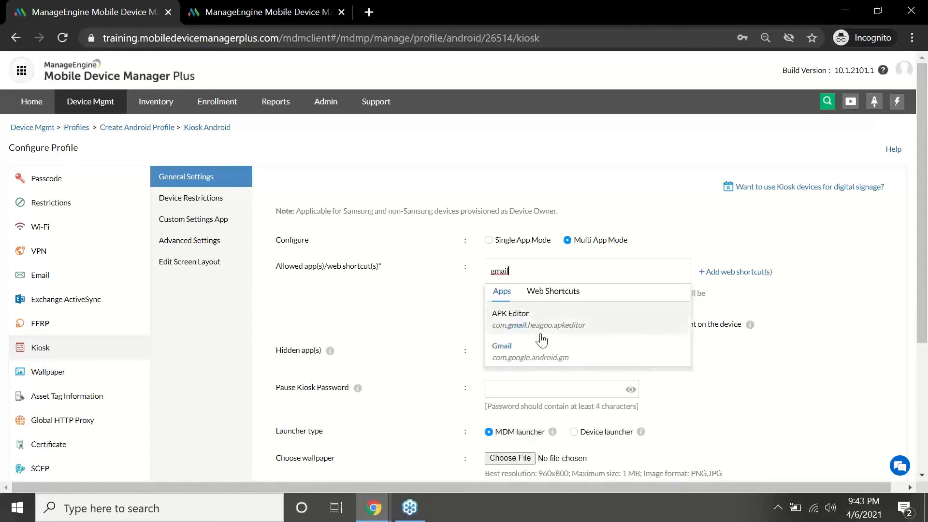
click(539, 356)
text(Maps)
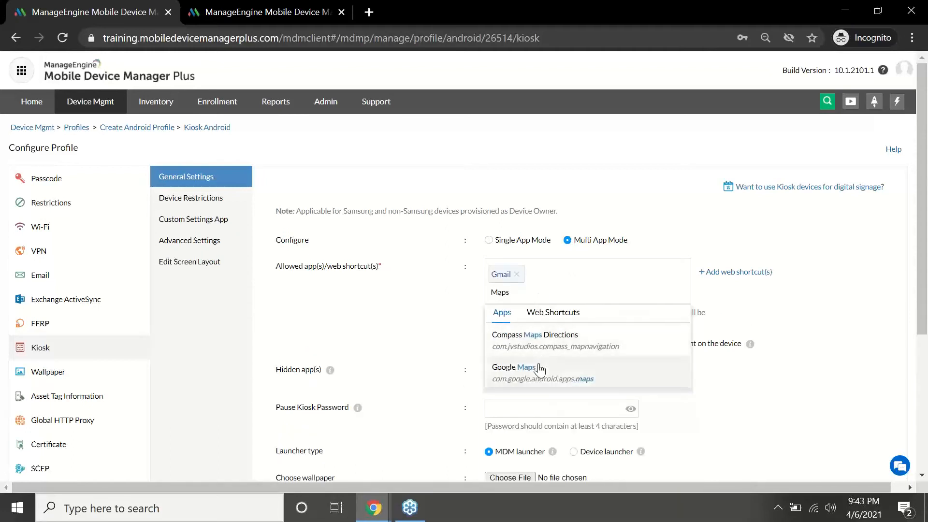
click(541, 367)
click(377, 300)
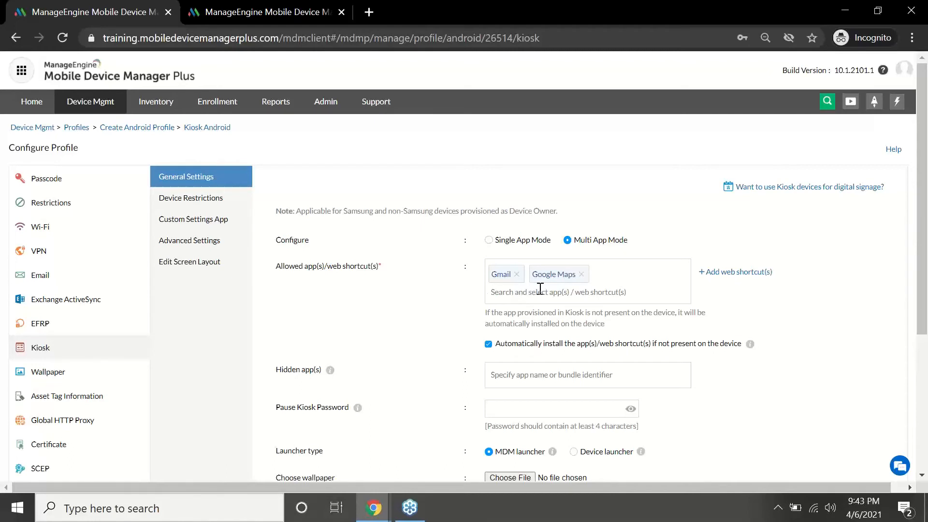
click(733, 273)
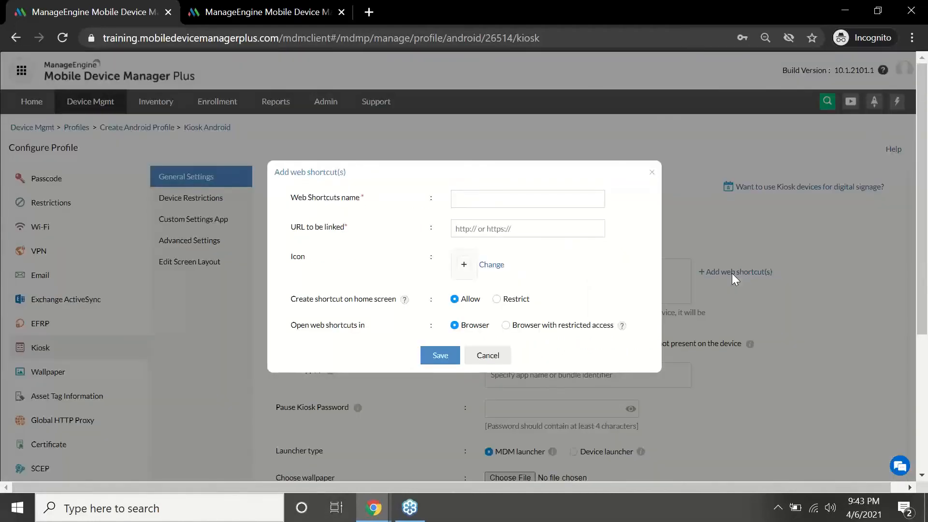
click(571, 200)
text(Zylke)
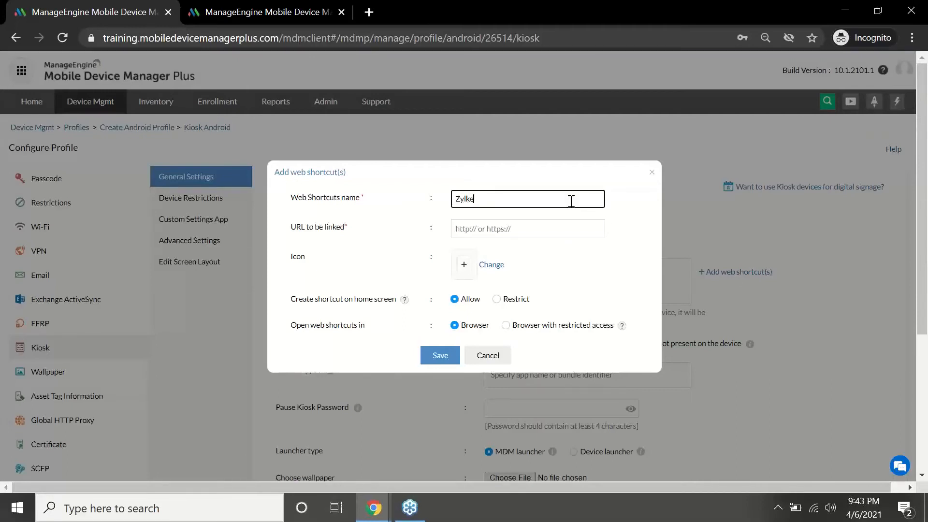
text(r login)
click(515, 226)
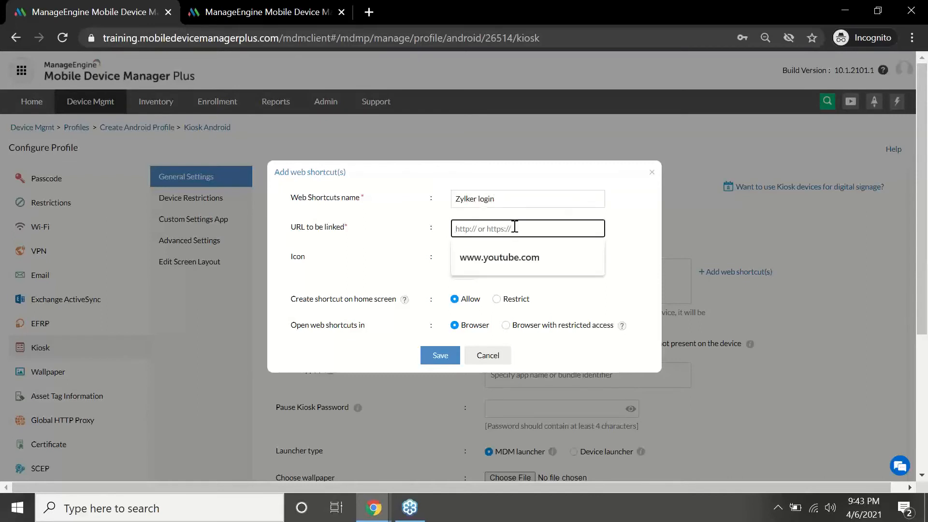
text(https://)
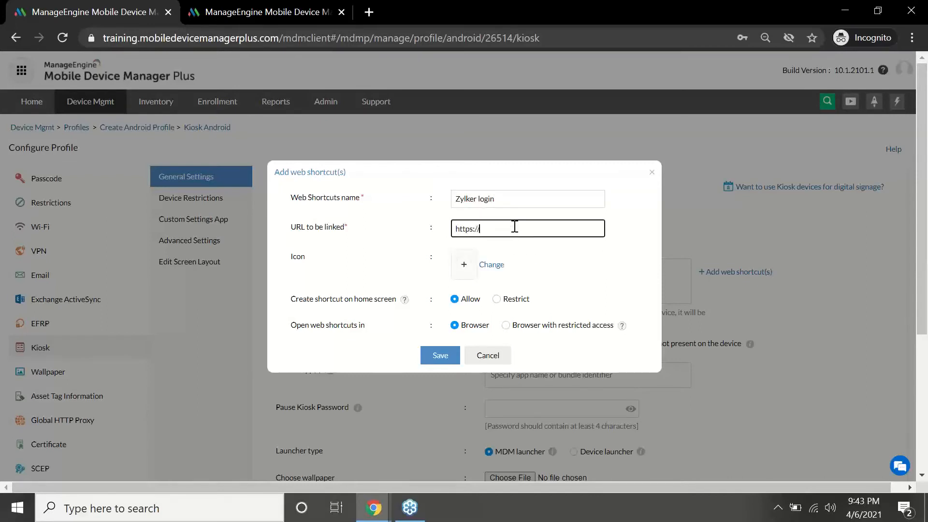
text(y)
text(zylker)
text(.com)
click(511, 328)
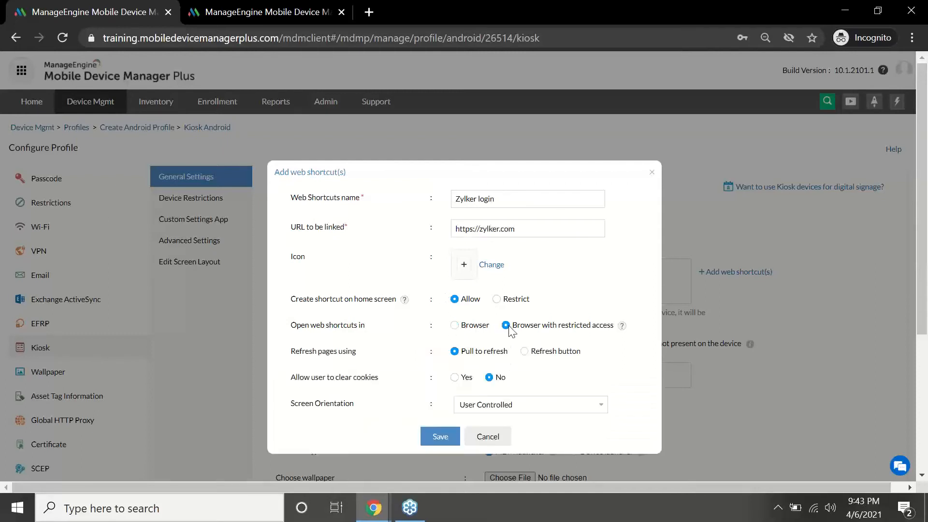
click(478, 328)
click(440, 354)
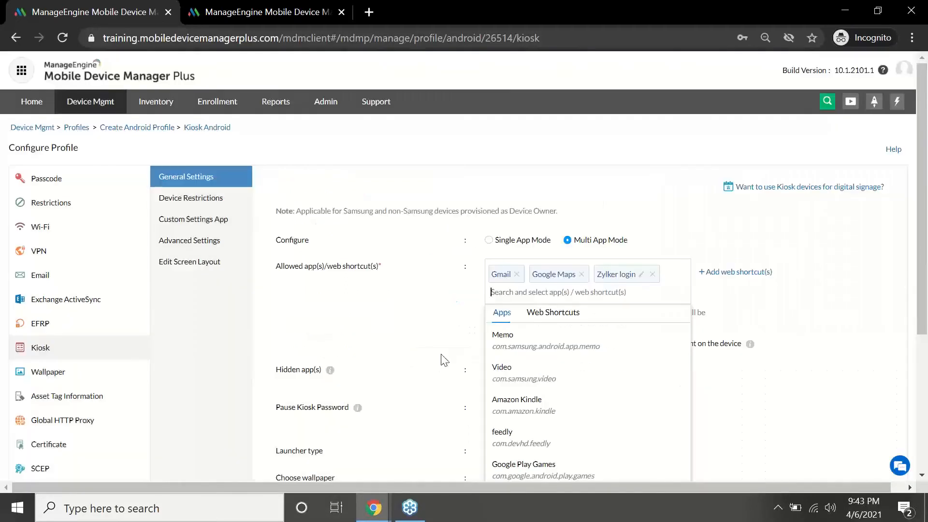
Try the No option for showing the ME MDM app in the kiosk general settings and restore Yes
click(442, 359)
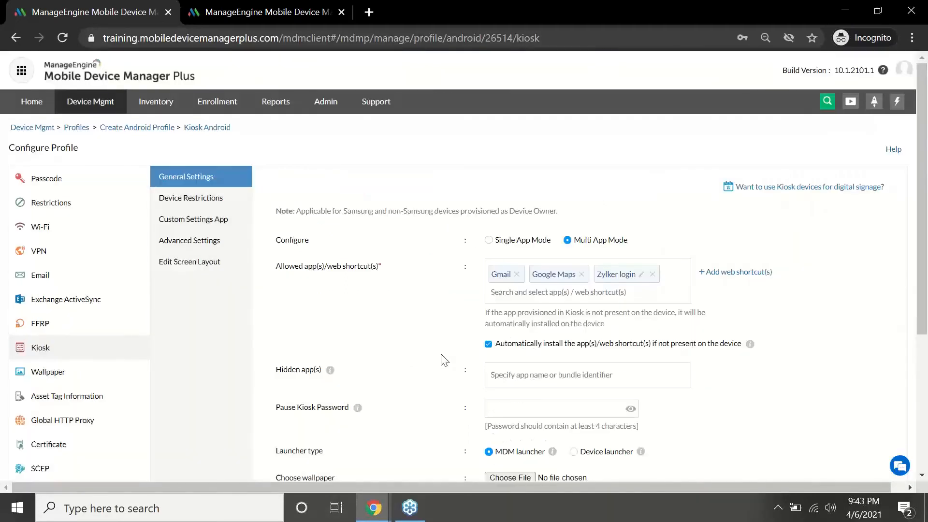
scroll(926, 268, down, 2)
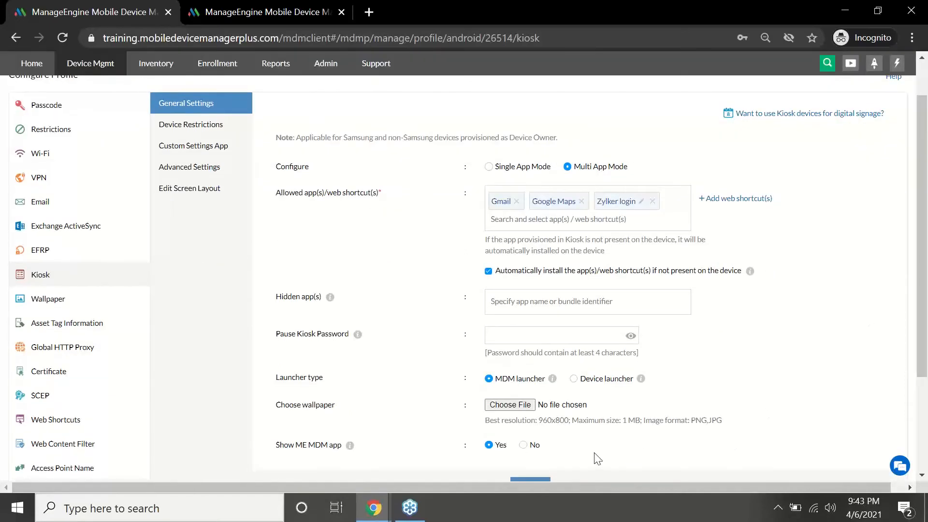
click(523, 446)
click(488, 445)
In the kiosk device restrictions, fix the ringer volume at 57% and restrict heads-up notifications and the status bar
click(216, 128)
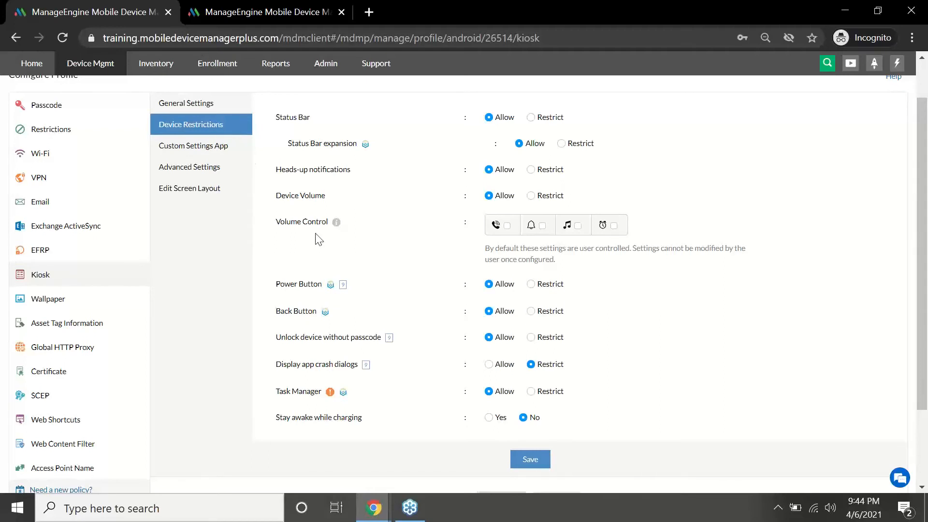
click(506, 225)
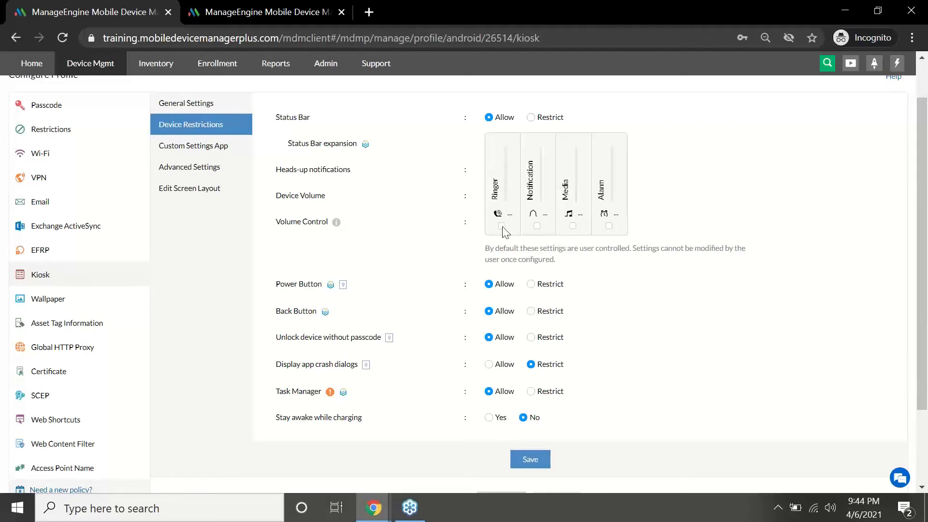
drag(512, 177, 506, 169)
click(530, 170)
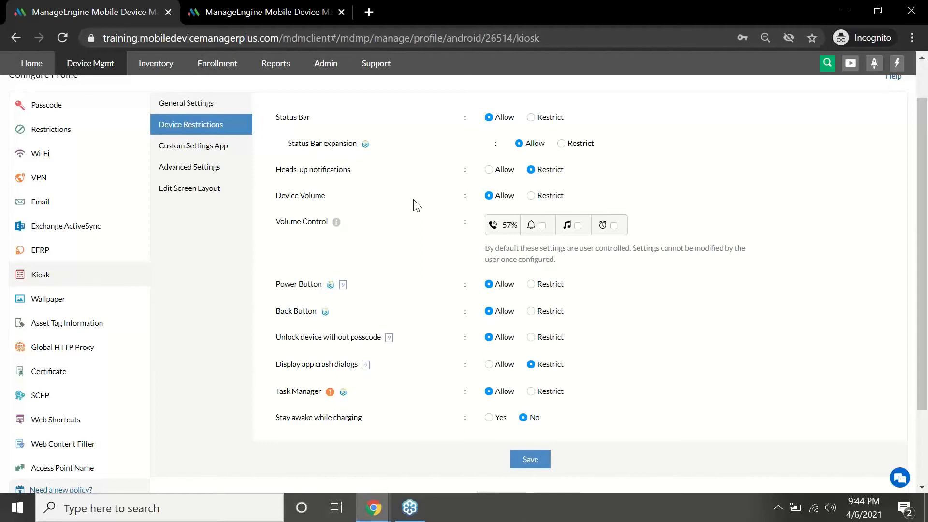
click(531, 117)
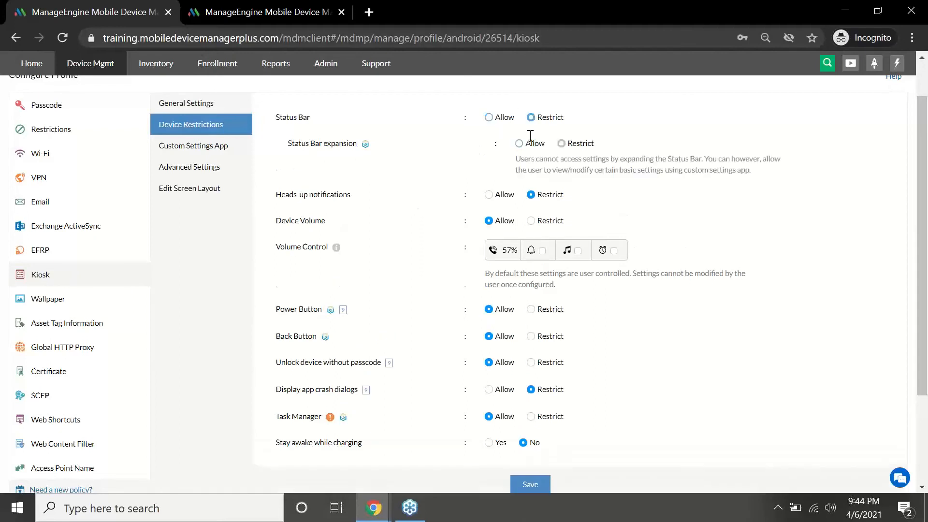
Try restricting the back button and power button in the kiosk device restrictions, and set both back to Allow
click(532, 336)
click(532, 310)
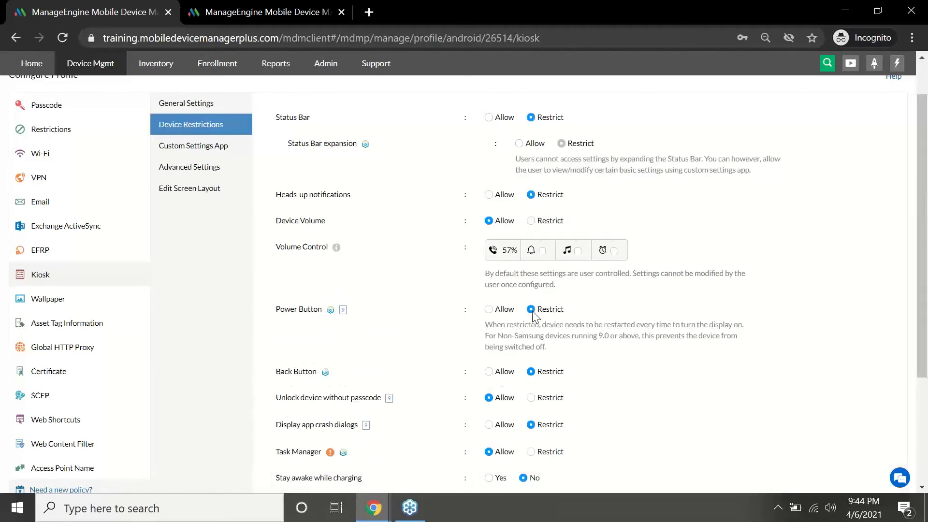
click(490, 371)
click(489, 310)
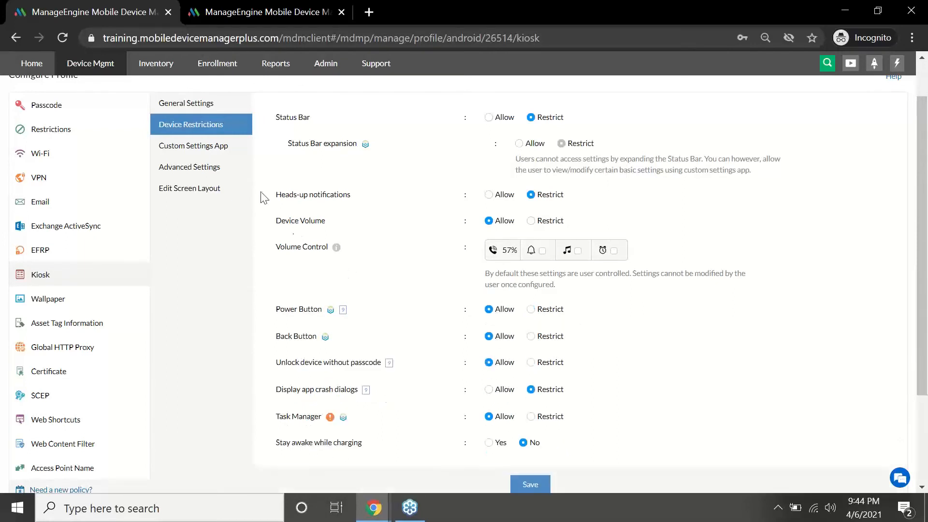
Enable the kiosk Custom Settings app and give users access to Mobile Networks and Bluetooth
click(216, 153)
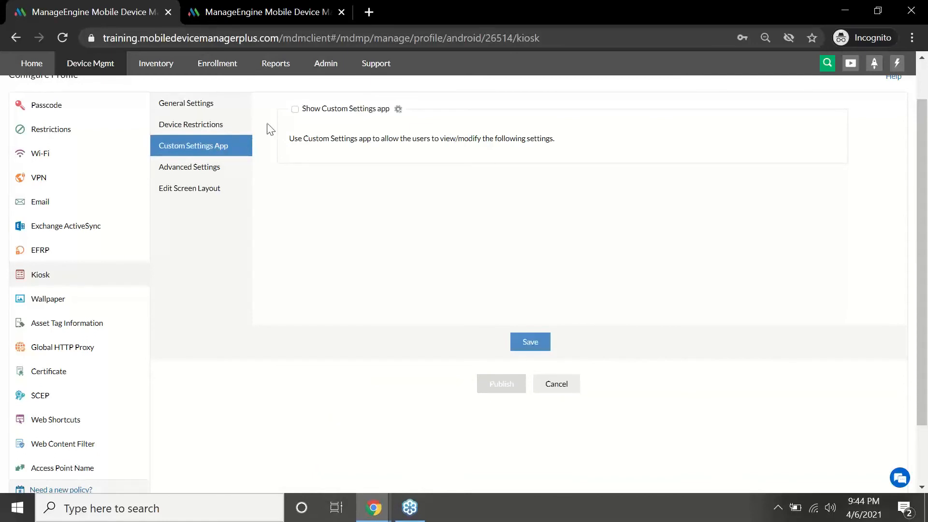
click(295, 109)
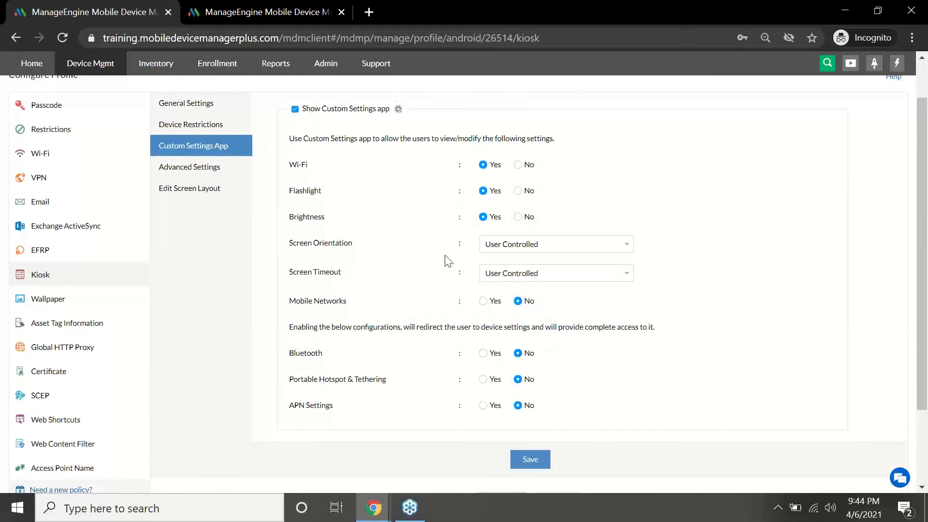
click(482, 300)
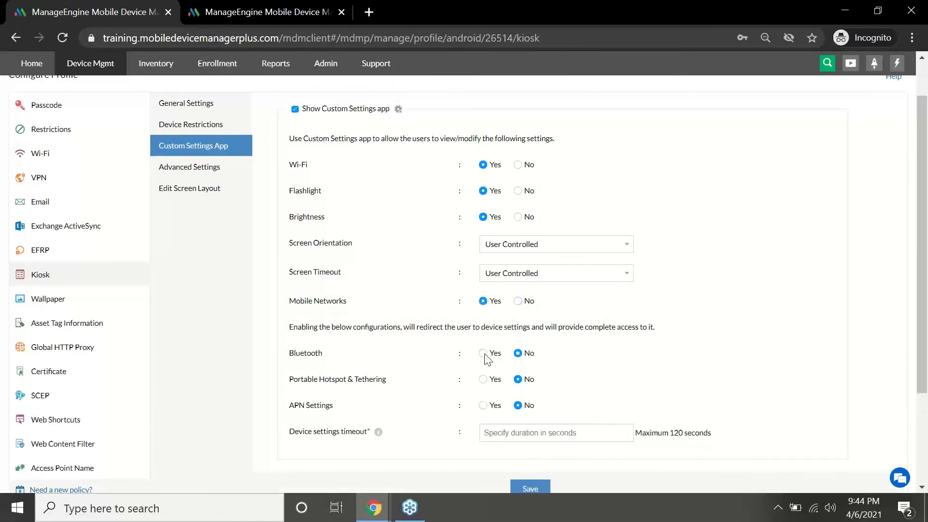
click(482, 354)
Configure the kiosk home screen layout with ManageEngine MDM, Gmail and Zylker login in the dock, and allow users to change icon positions
click(185, 189)
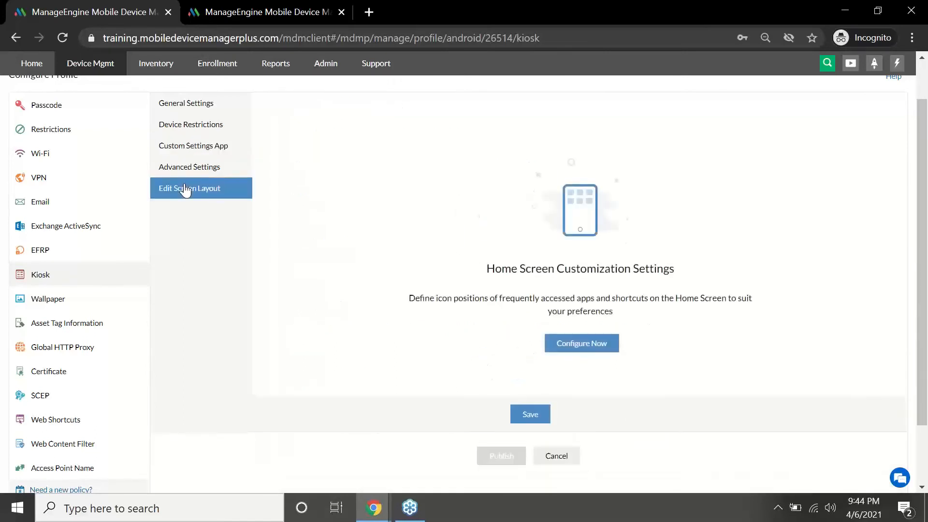
click(582, 343)
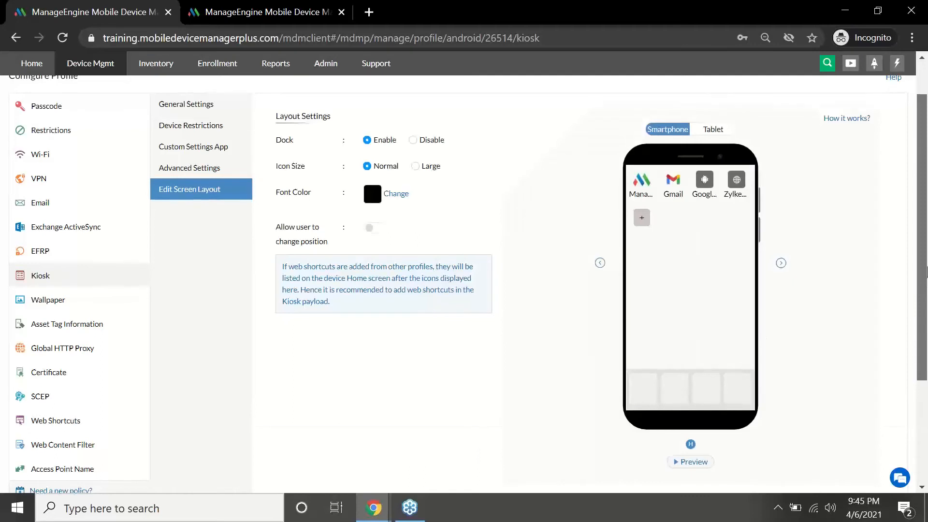
drag(927, 271, 926, 254)
drag(639, 222, 641, 423)
drag(641, 223, 675, 435)
drag(672, 222, 696, 441)
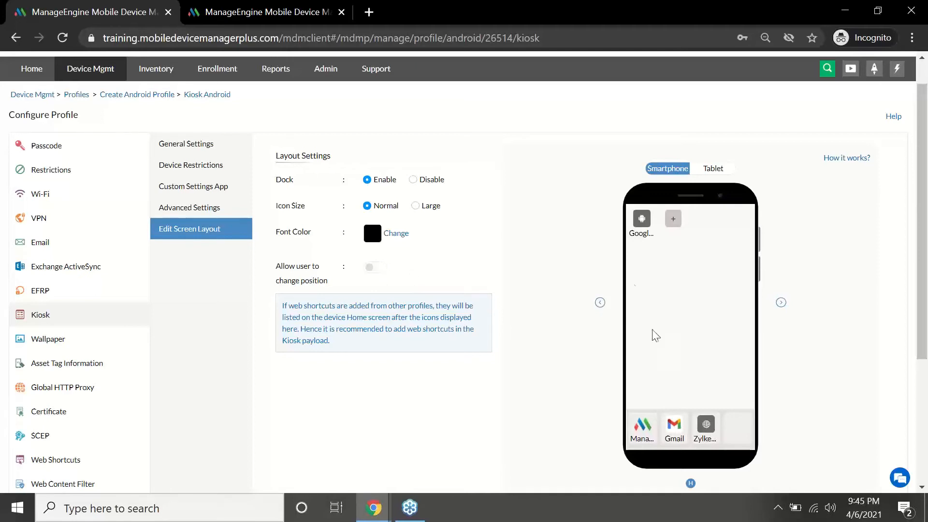
click(377, 269)
Try to save the kiosk policy, and cancel the profile configuration
drag(926, 265, 926, 293)
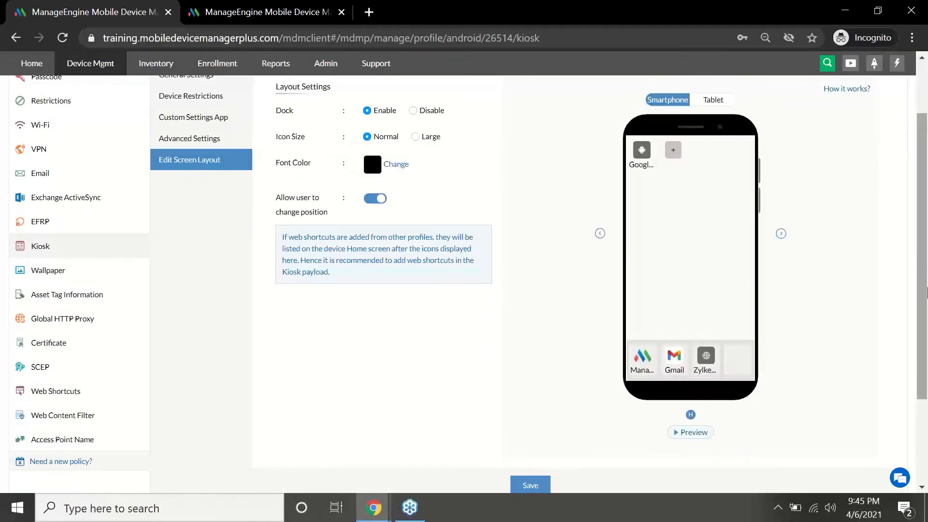
scroll(531, 338, down, 2)
click(536, 447)
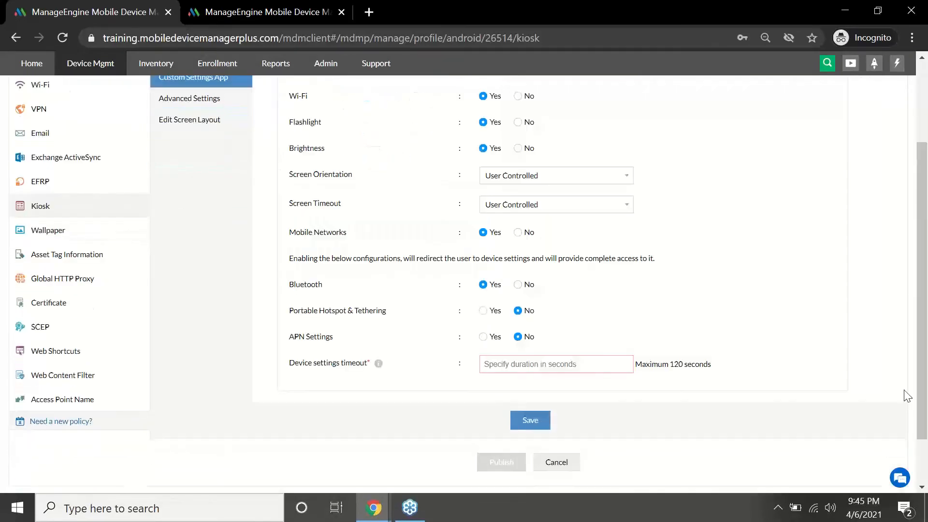
scroll(531, 406, down, 2)
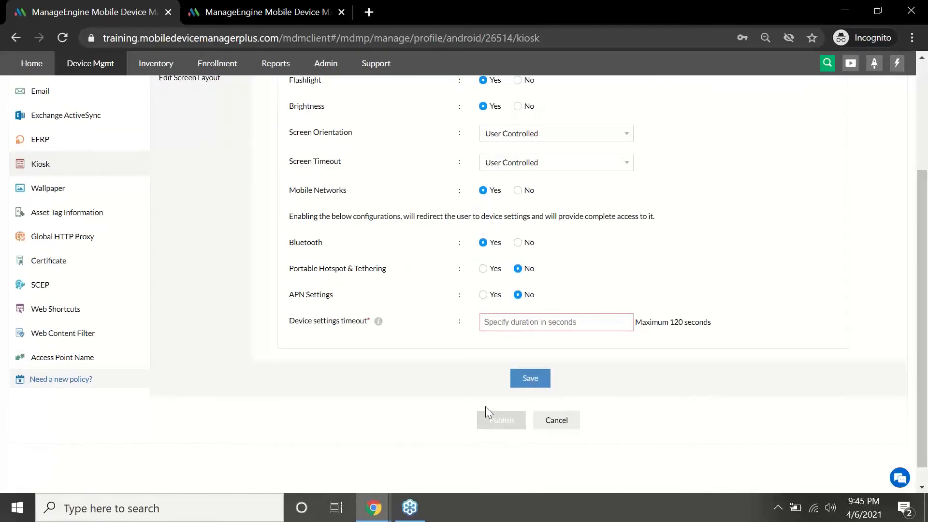
click(559, 422)
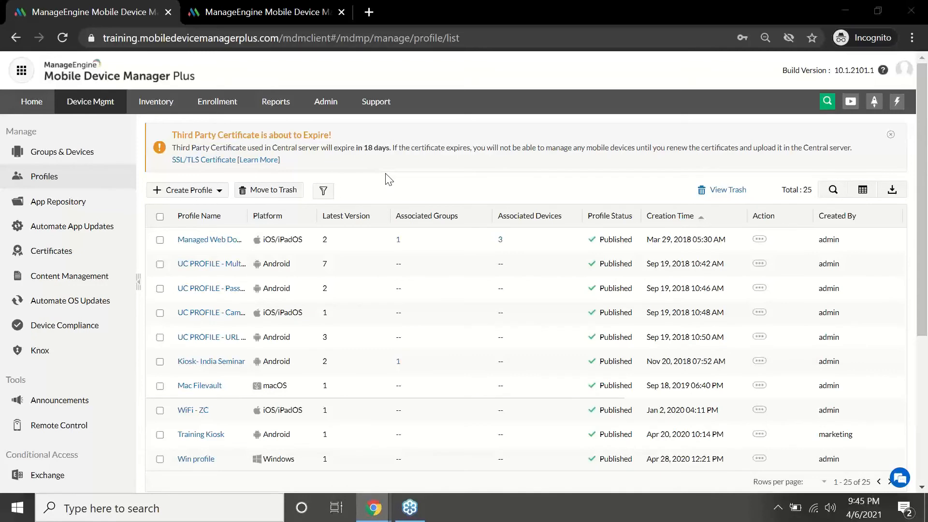
key(alt+Tab)
key(Right)
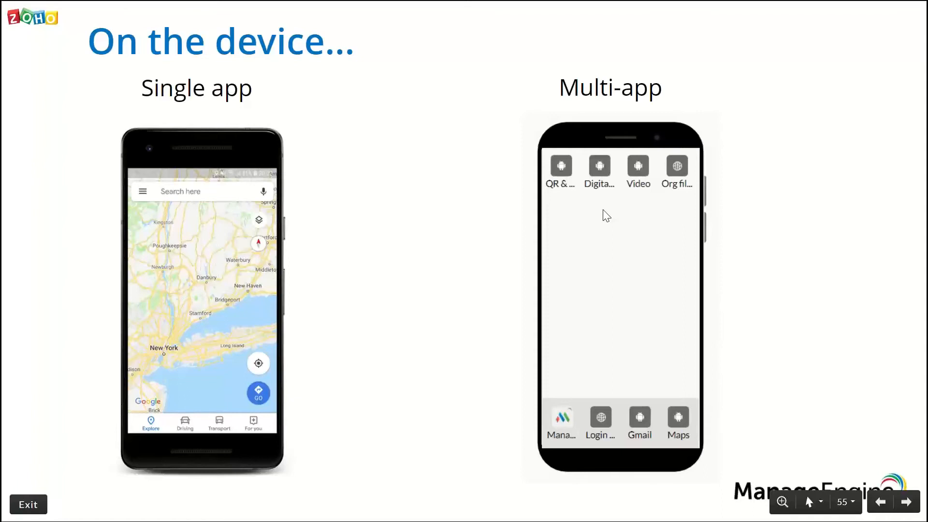
key(Right)
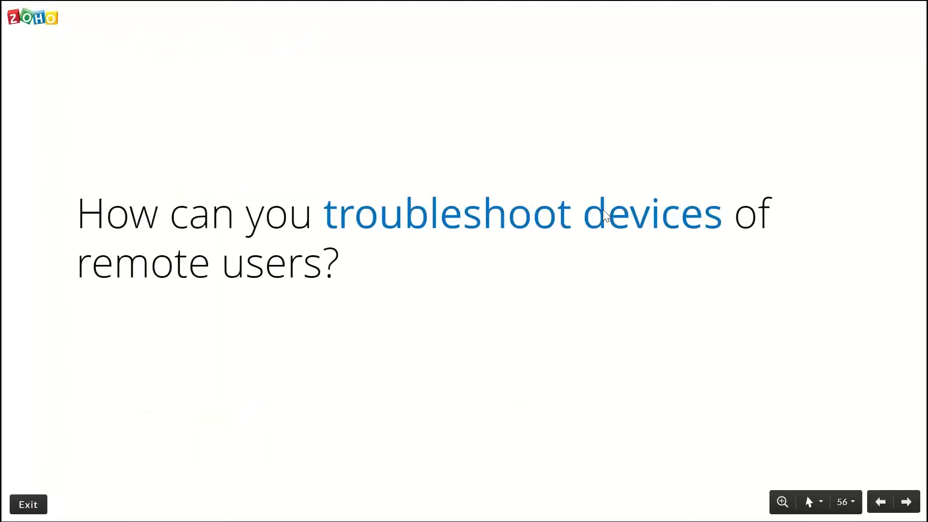
key(Right)
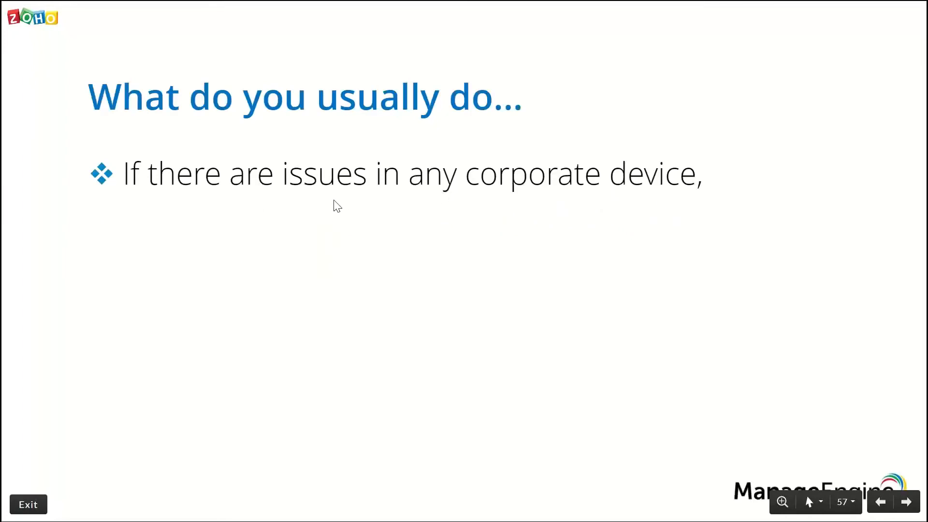
key(Right)
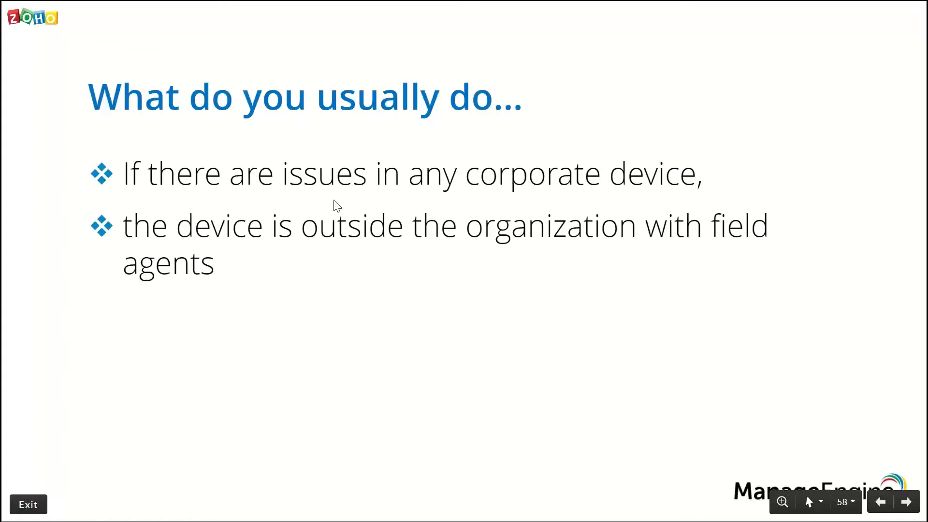
key(Right)
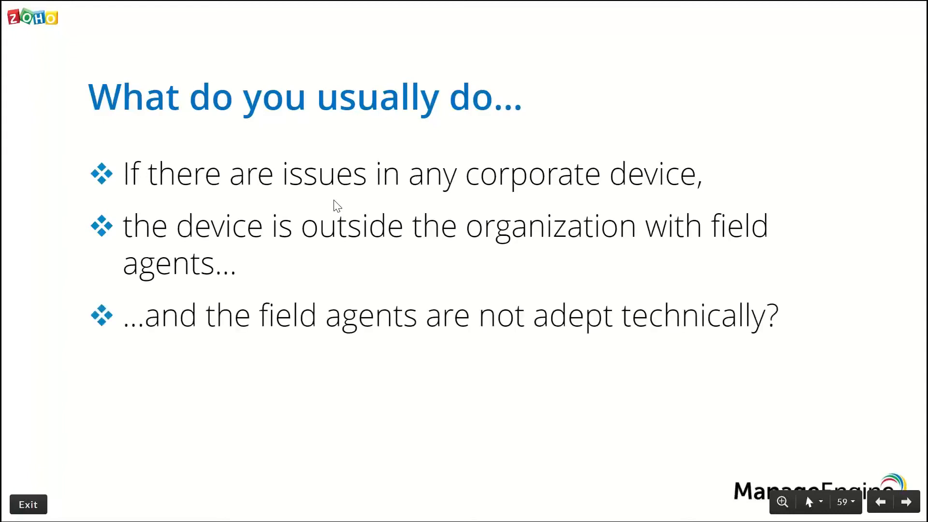
Switch back to Mobile Device Manager Plus and start a remote control session on the device whose last session status is Finished
key(alt+Tab)
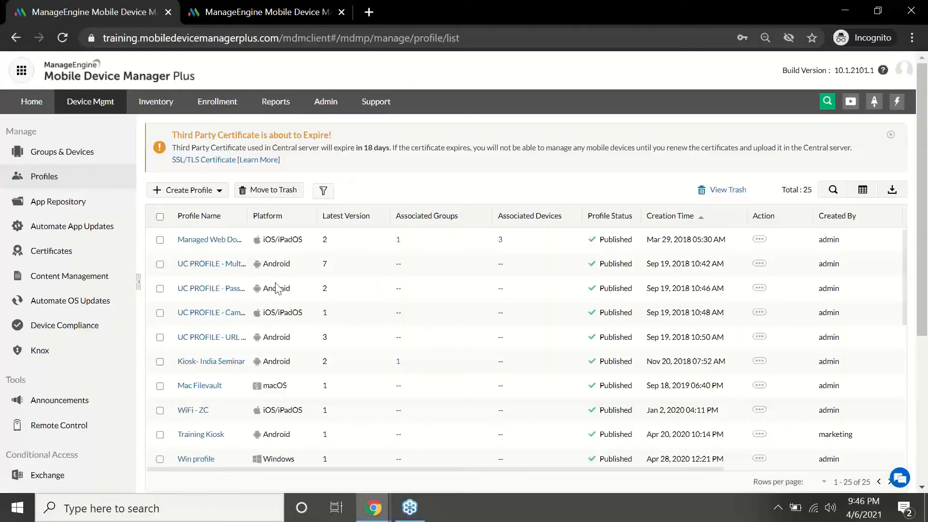
click(55, 427)
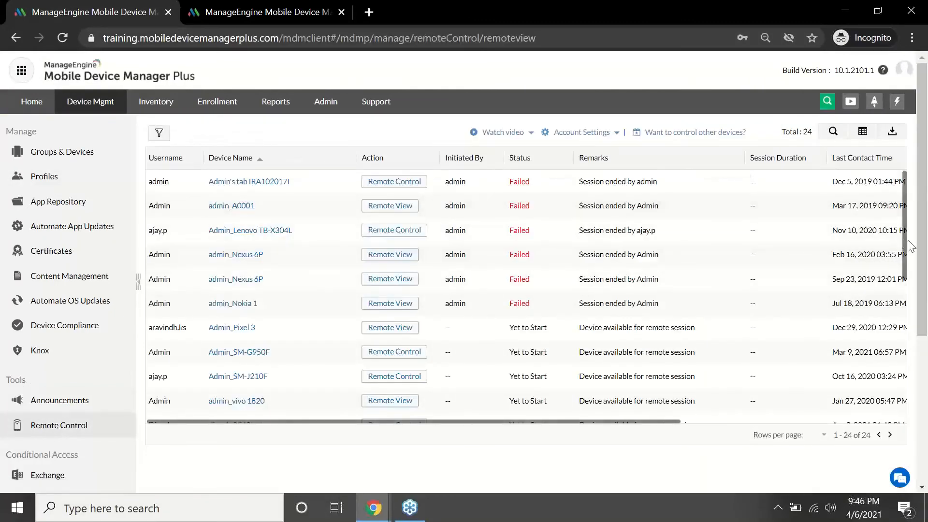
drag(910, 246, 912, 338)
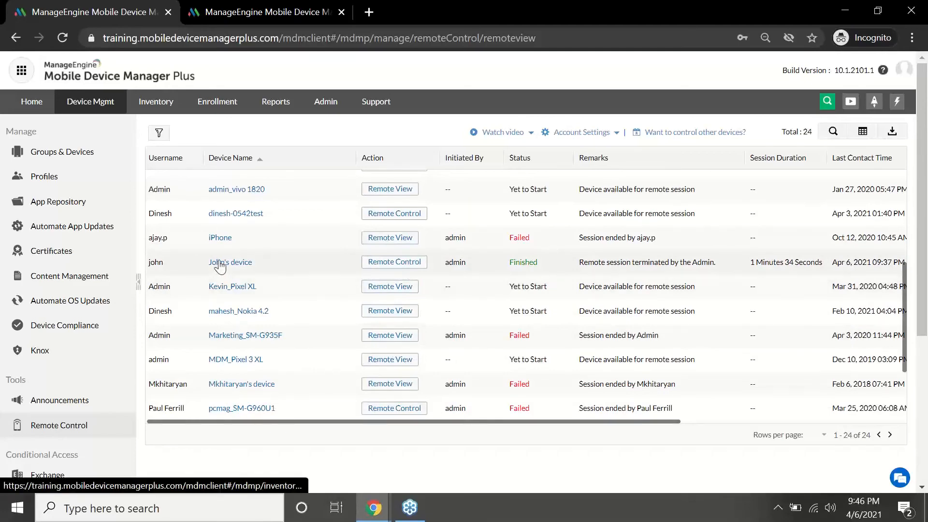
click(385, 262)
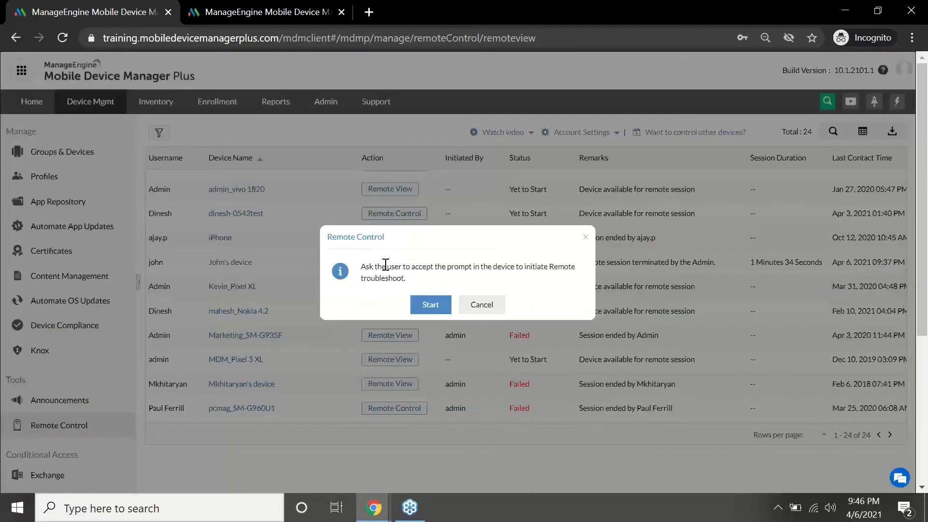
click(426, 304)
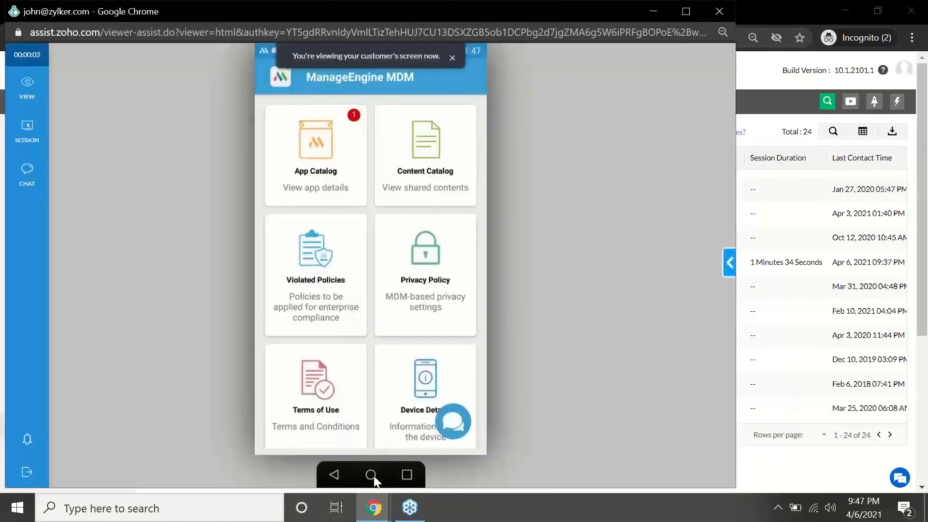
Go to the remote device's home screen and pause its kiosk mode by sending /EXIT-KIOSK in the session chat
click(369, 464)
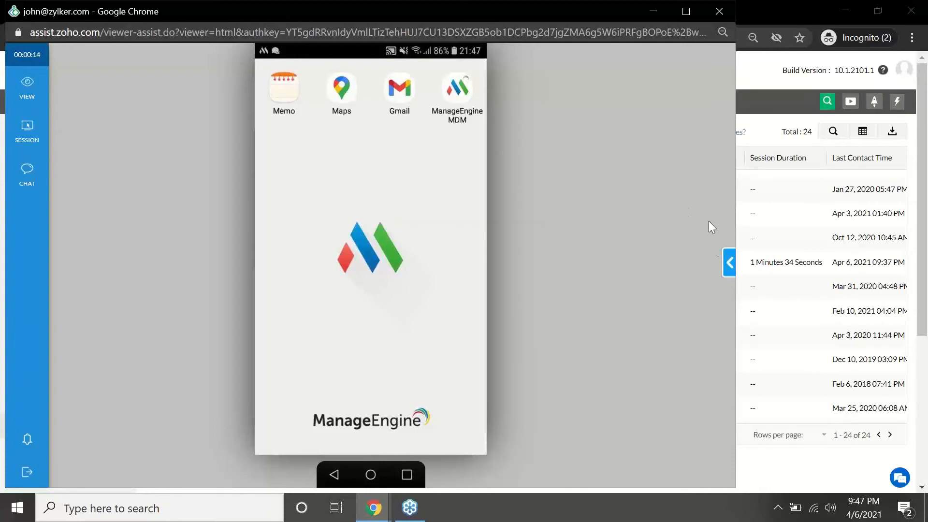
click(718, 244)
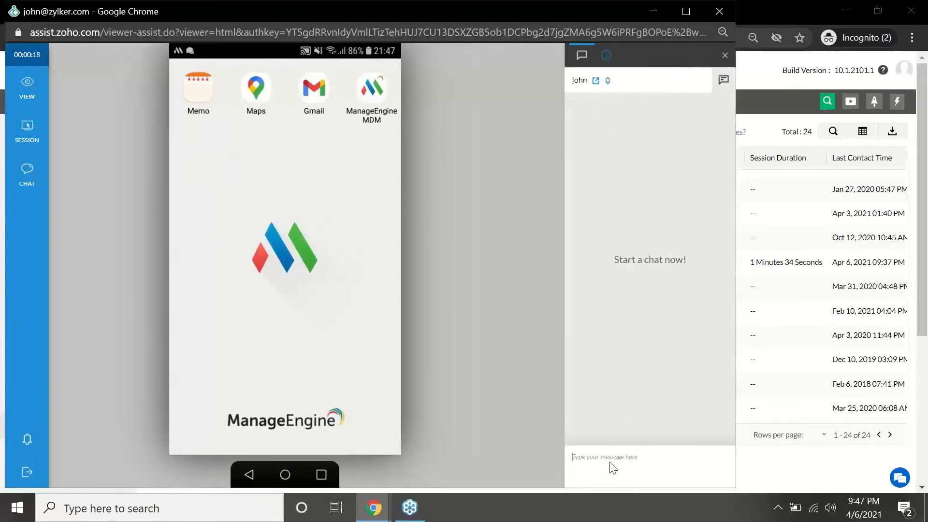
text(/EXIYT-KIOSK)
key(Return)
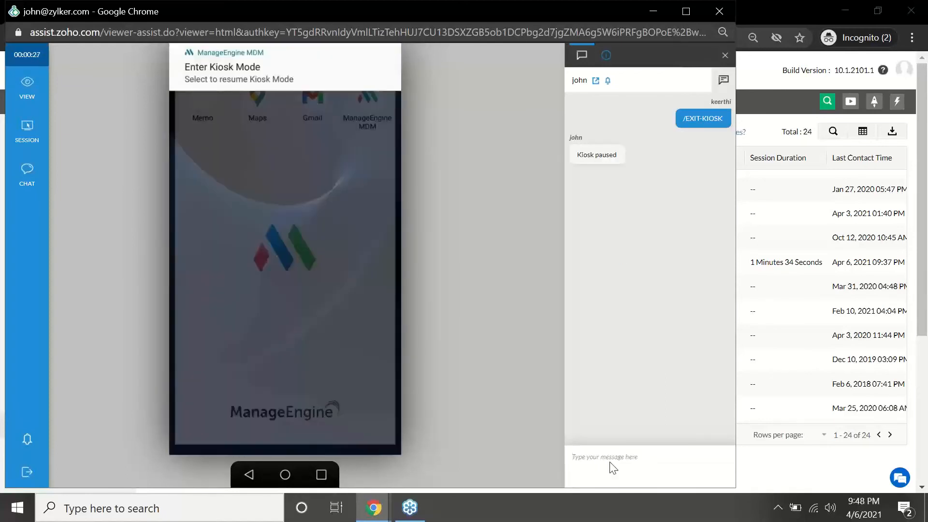
View the system settings on the remote device and return to its home screen
click(248, 475)
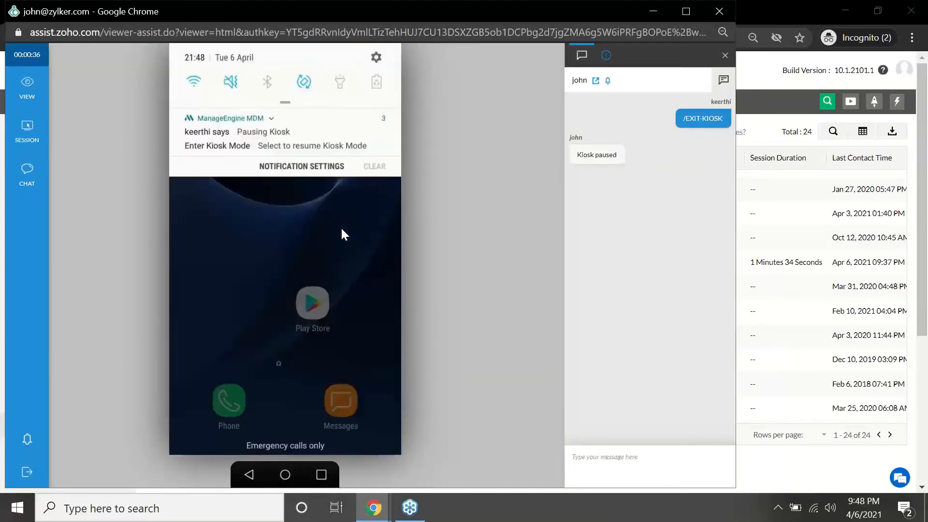
click(376, 58)
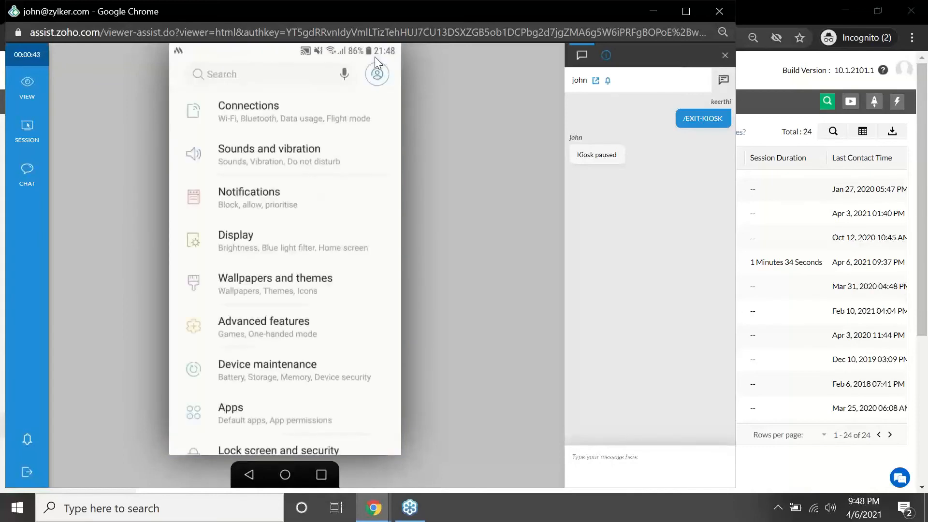
click(285, 476)
Resume kiosk mode on the remote device by sending /ENTER-KIOSK in the session chat
click(609, 466)
text(/E)
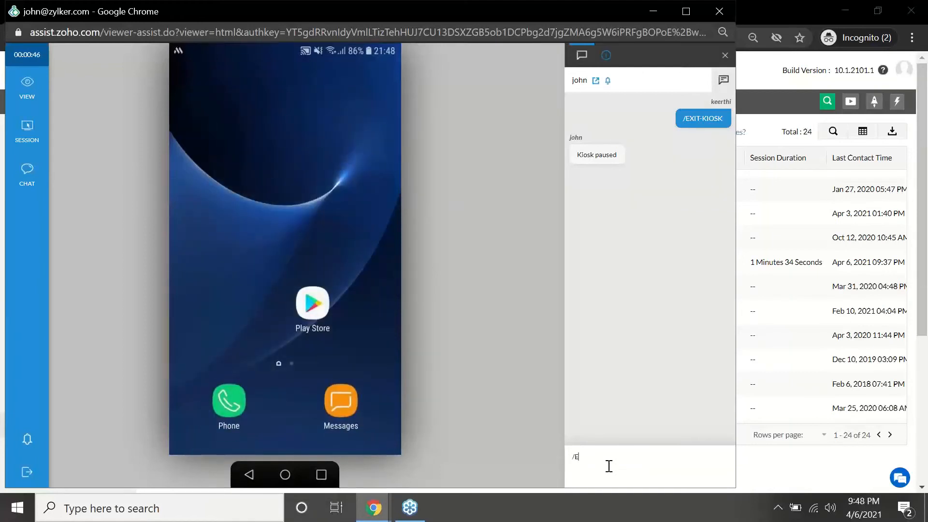
text(NTER-KIOSK)
key(Return)
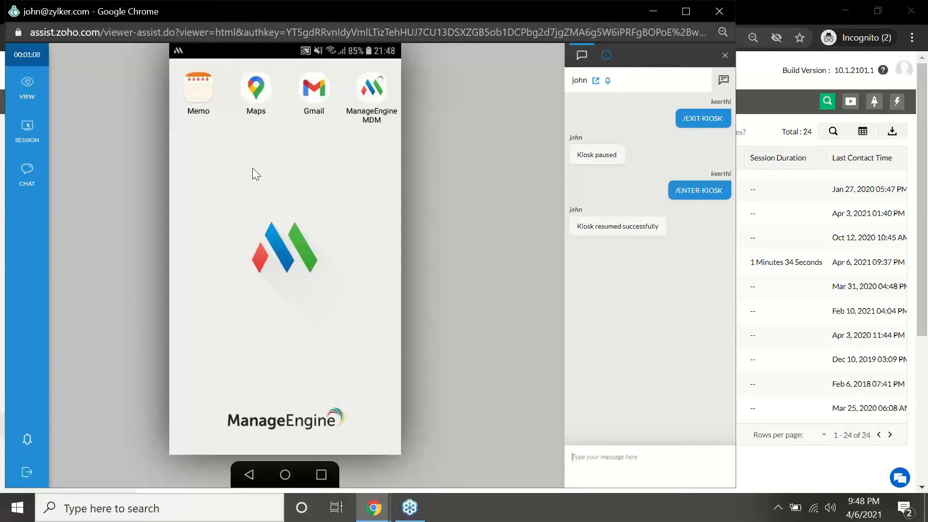
End the remote control session with the kiosk device and close the session window
click(29, 471)
click(466, 116)
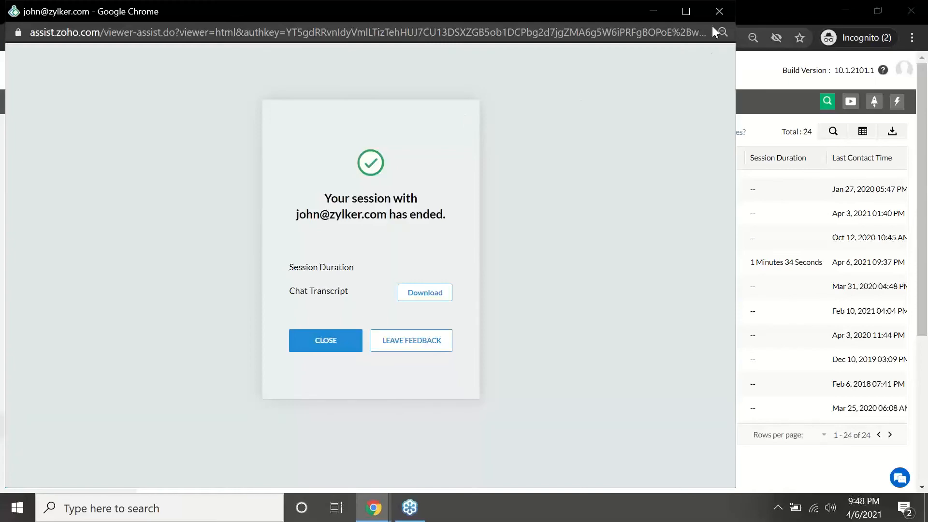
click(720, 11)
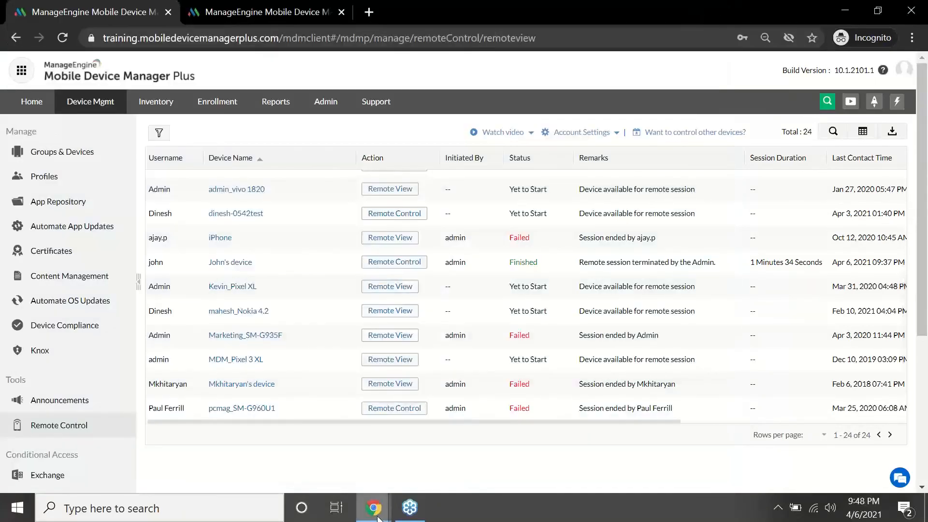
mouse_move(373, 508)
click(314, 468)
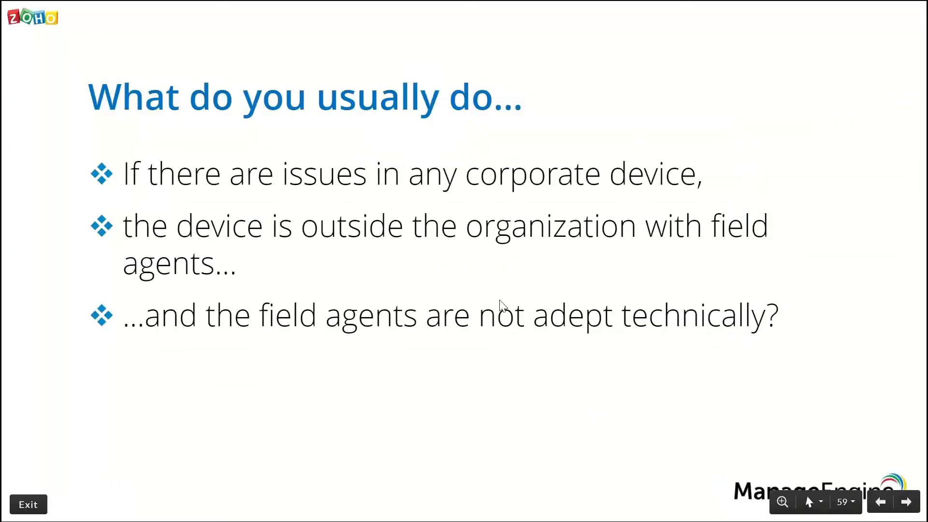
key(Right)
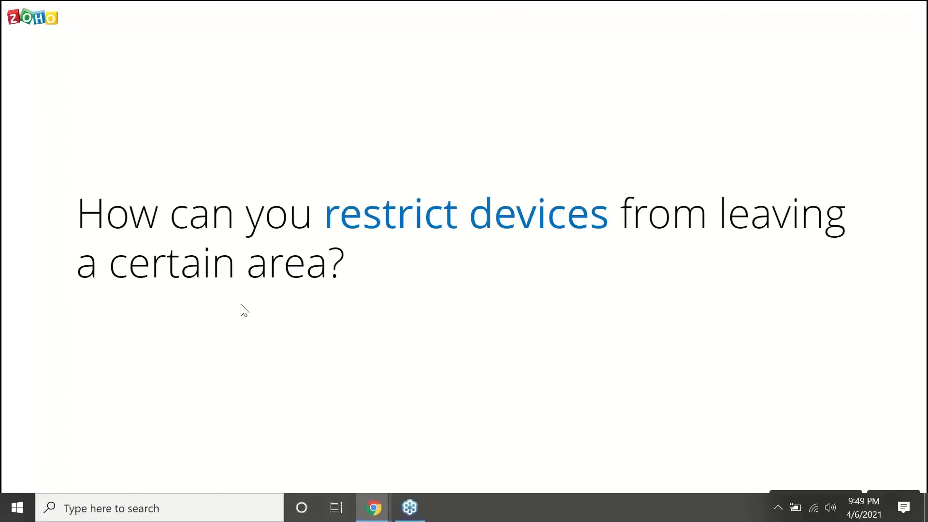
Switch to Mobile Device Manager Plus and create a fence named My Fence - South India, centred in Maharashtra, India, with a 500 km radius
key(alt+Tab)
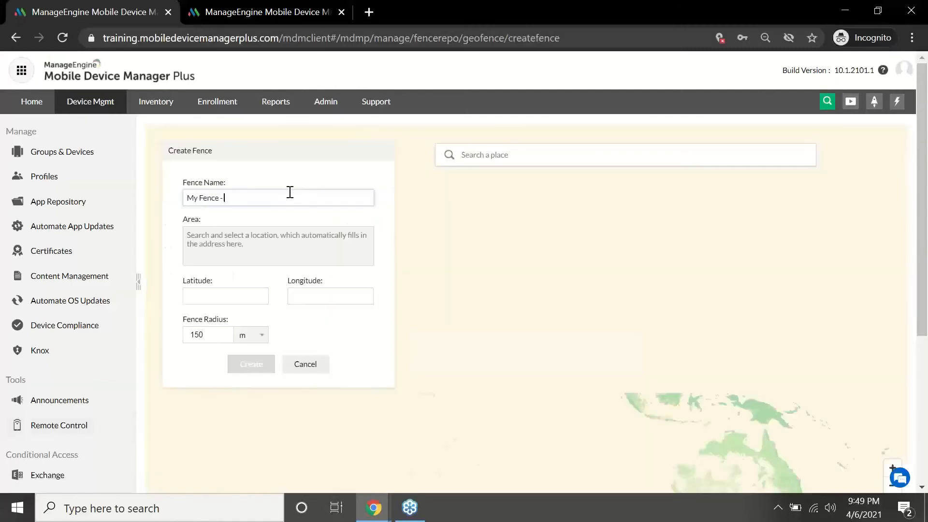
text(South India)
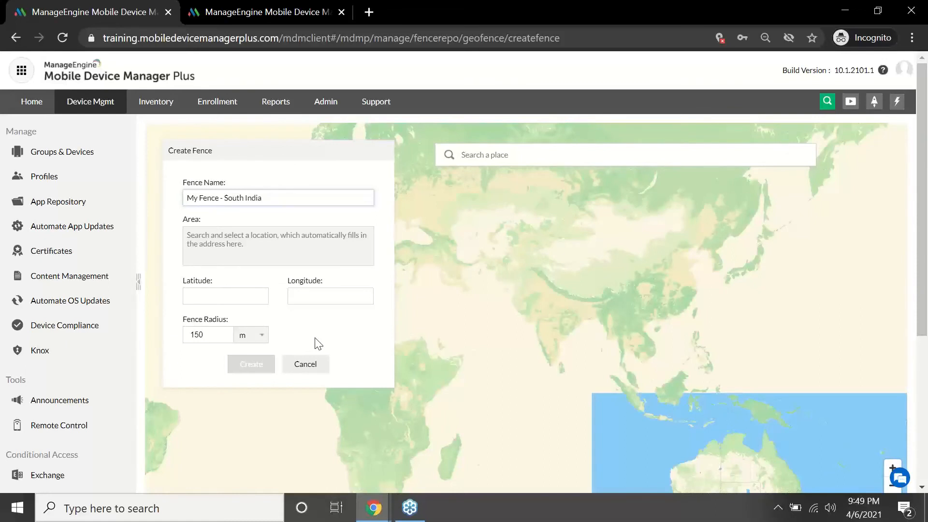
click(554, 319)
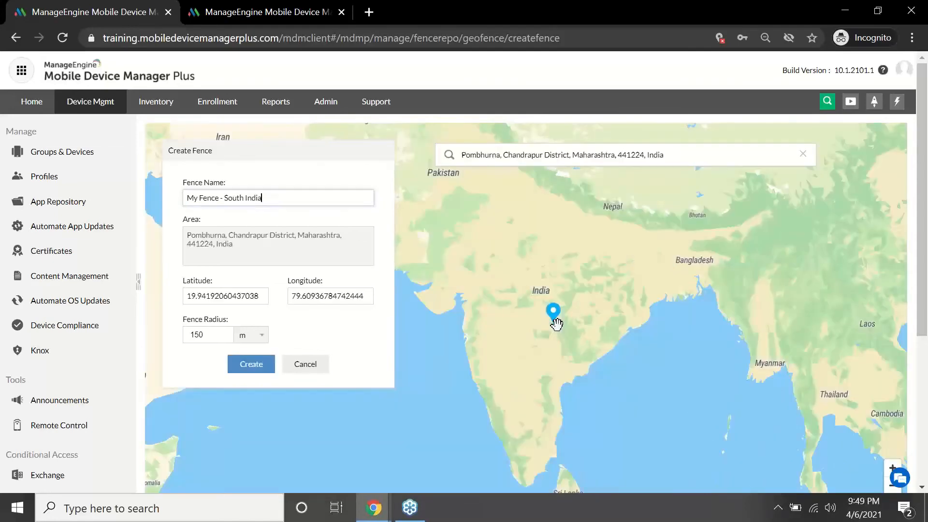
click(251, 334)
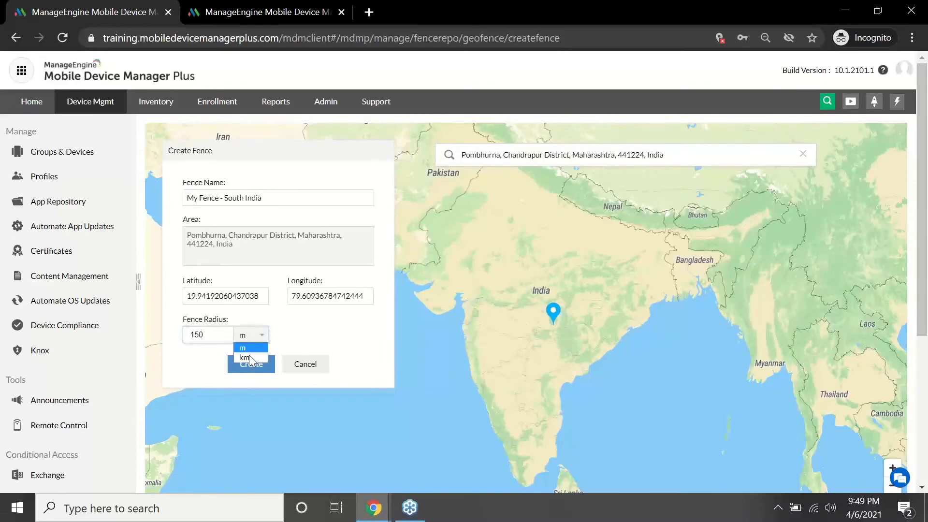
click(245, 358)
double_click(232, 334)
text(500)
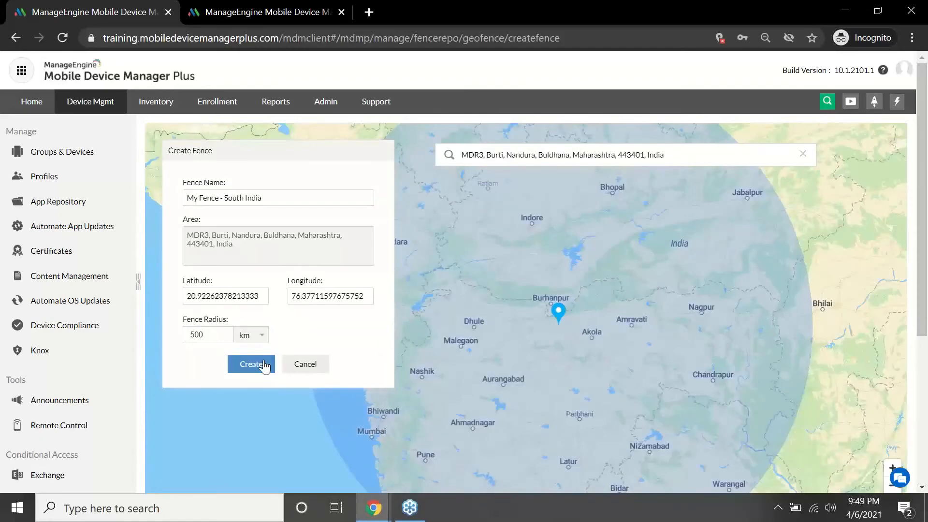
click(264, 365)
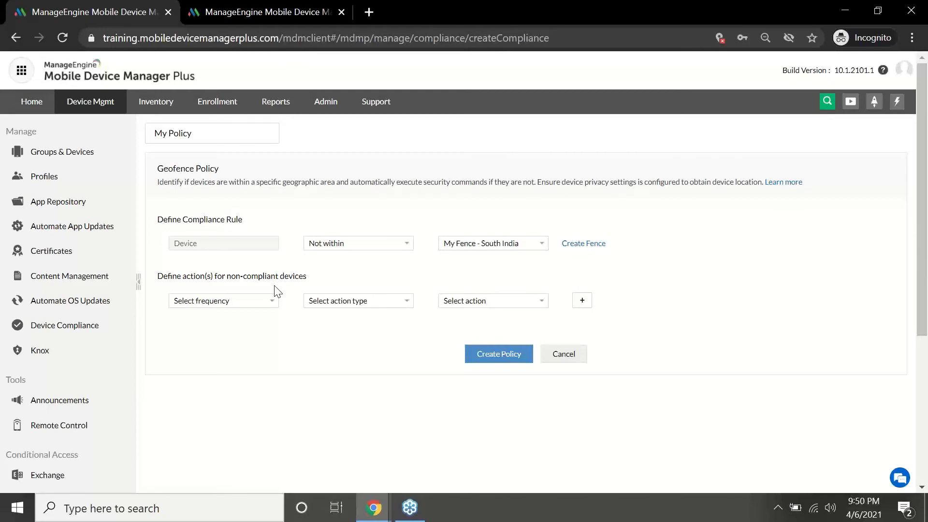
click(261, 301)
click(194, 319)
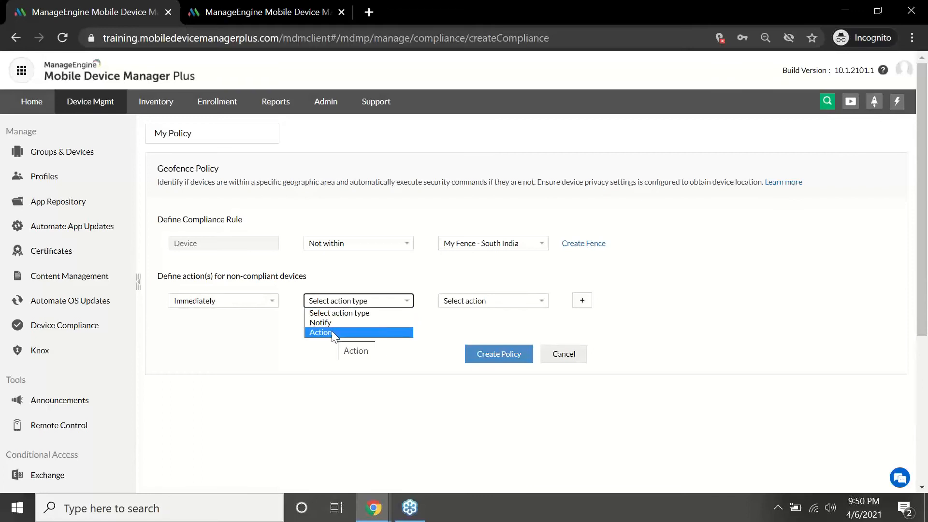
click(330, 322)
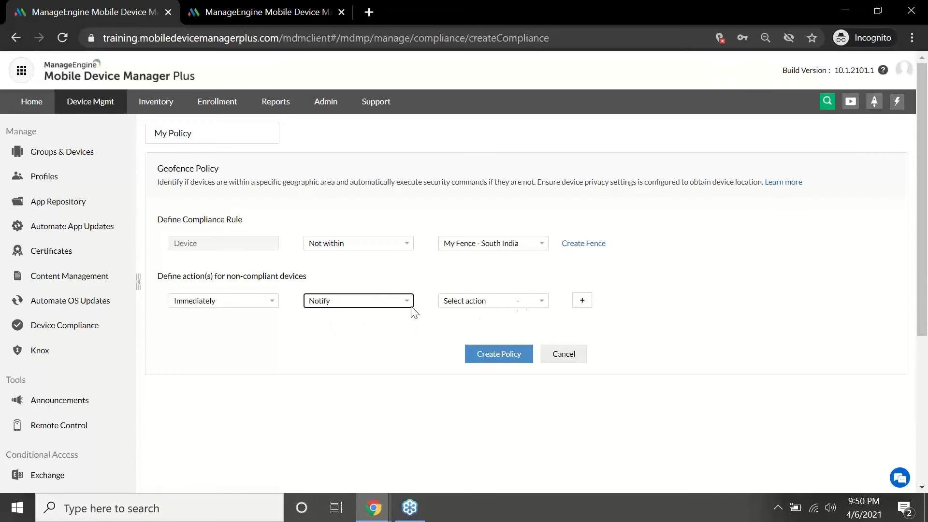
click(399, 301)
click(354, 332)
click(503, 305)
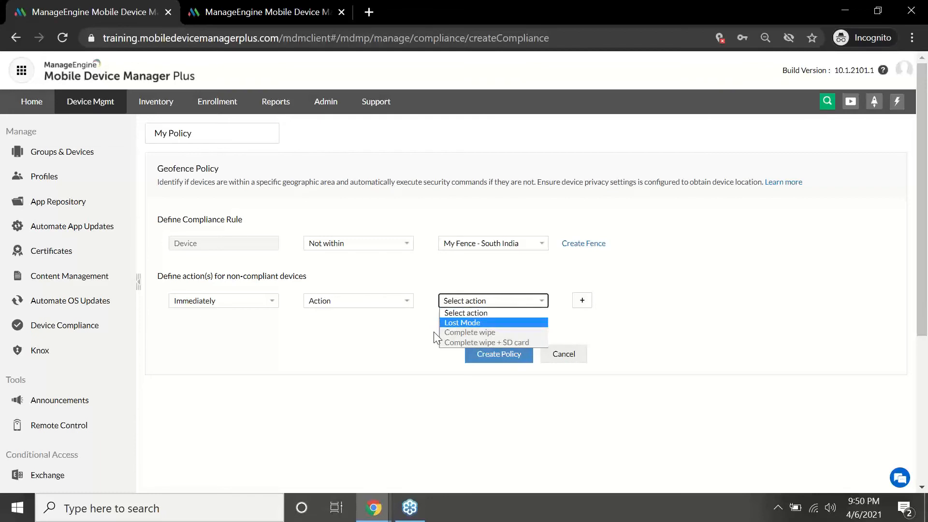
click(414, 339)
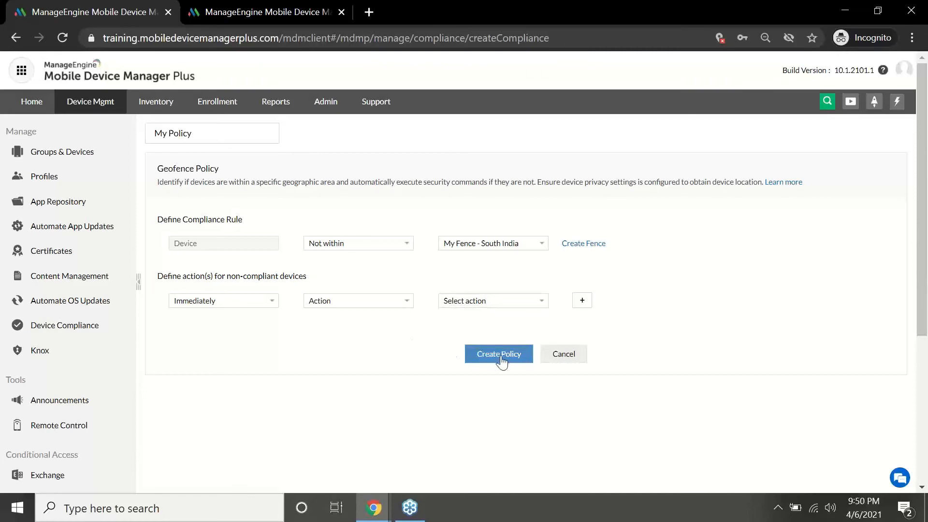
click(561, 355)
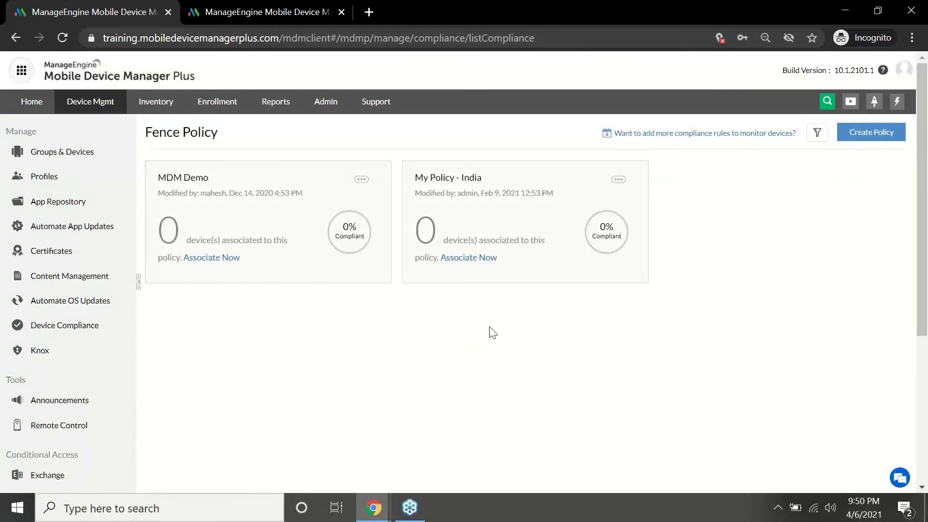
Associate the My Policy - India fence policy with the Sales Department and Marketing Department groups
click(618, 180)
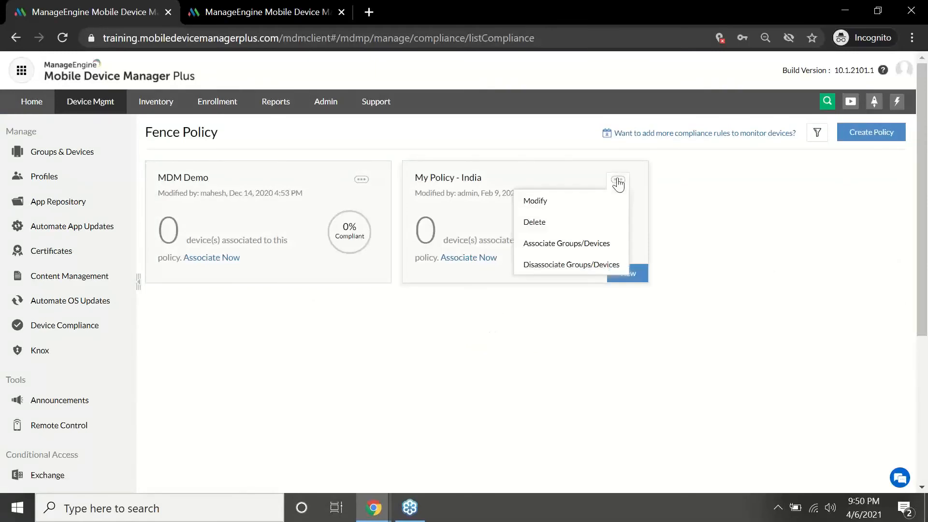
click(589, 242)
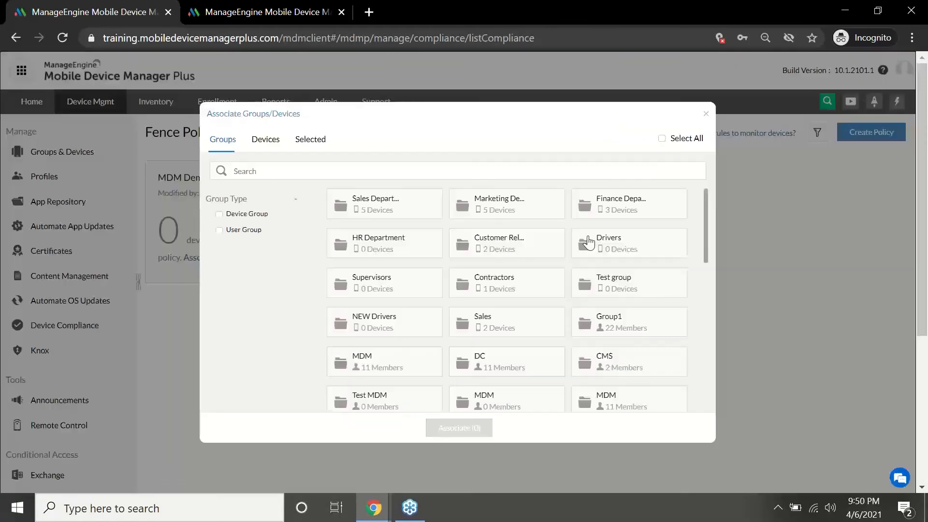
click(407, 204)
click(478, 207)
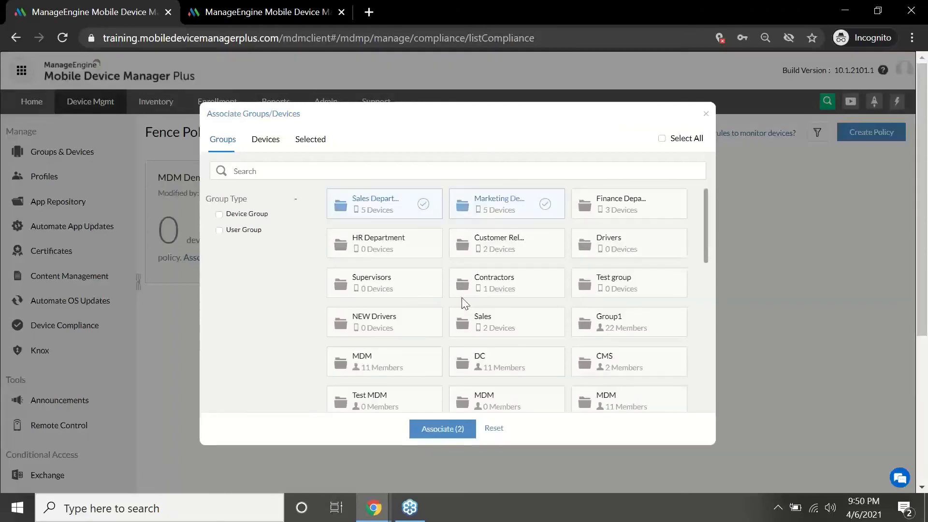
click(440, 428)
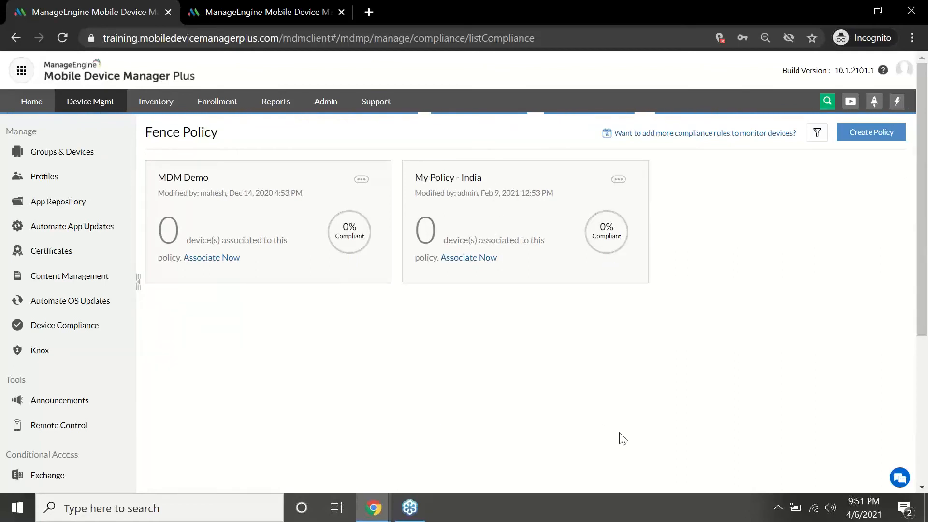
key(alt+Tab)
key(Right)
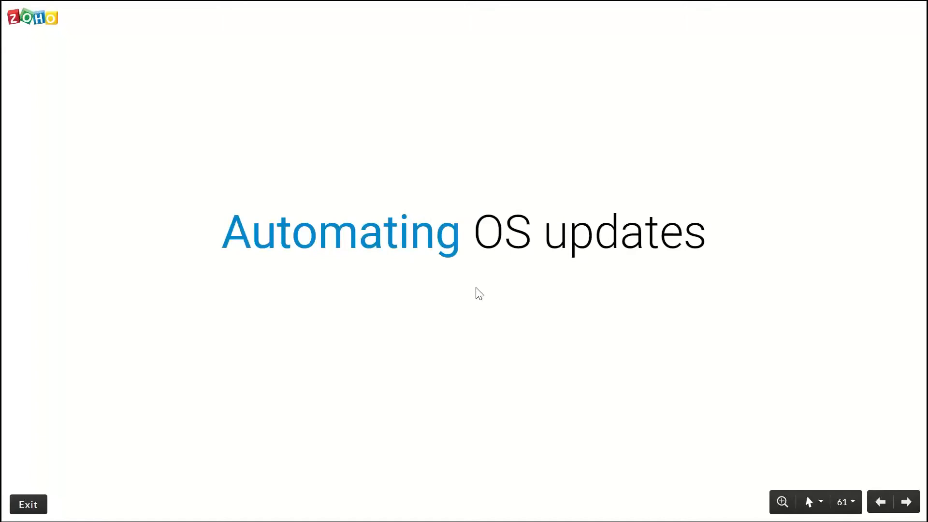
key(Right)
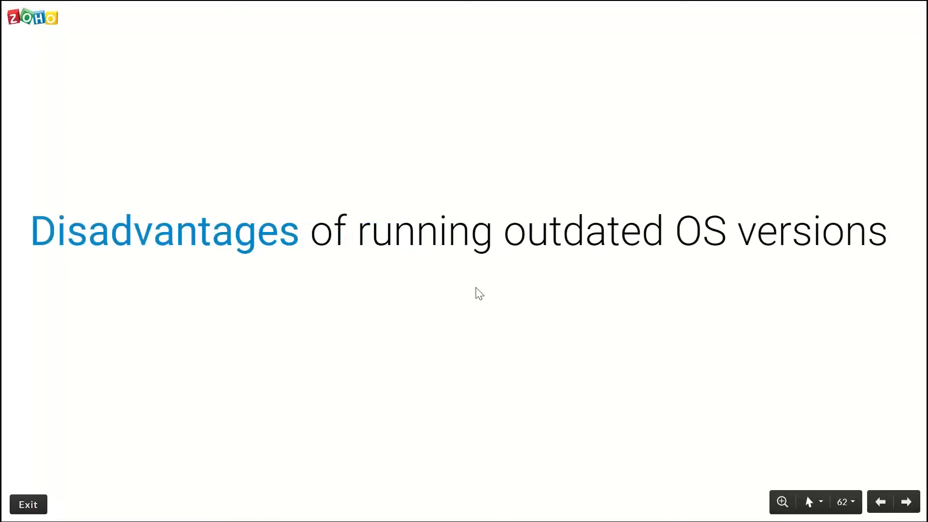
key(Right)
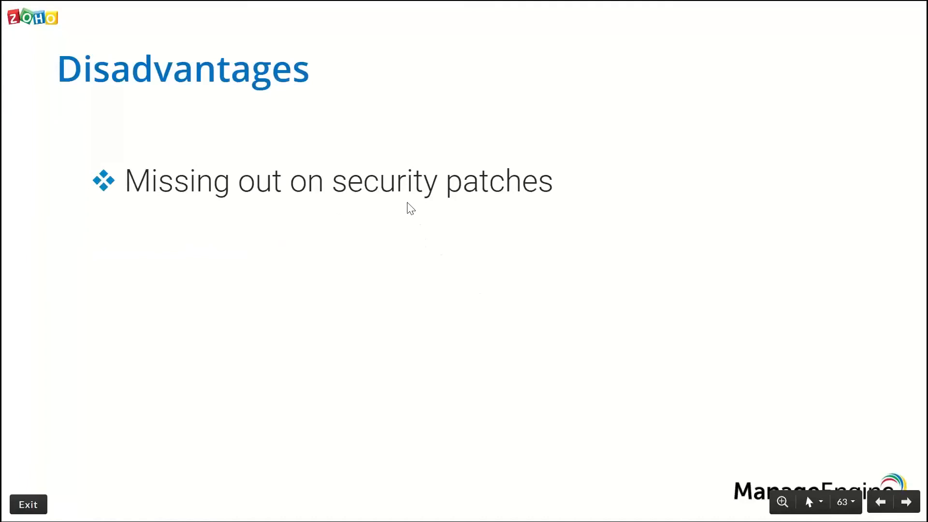
key(Right)
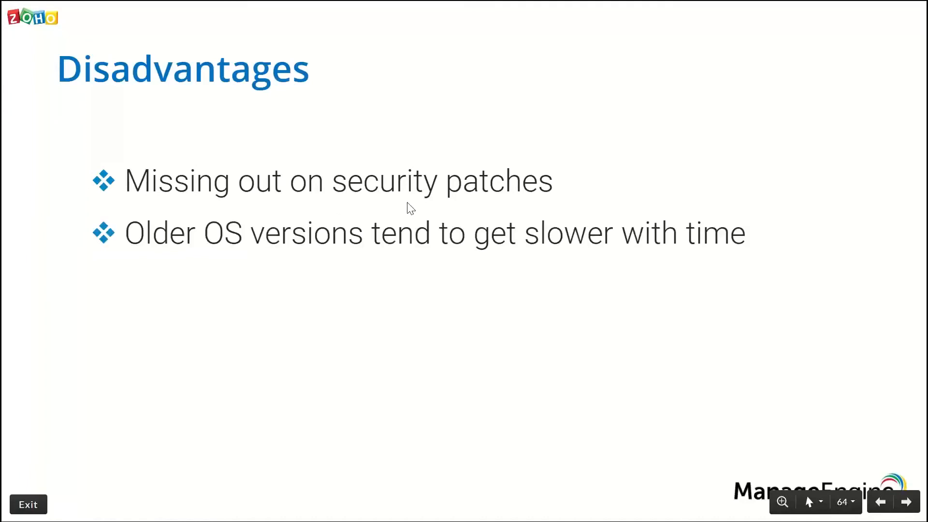
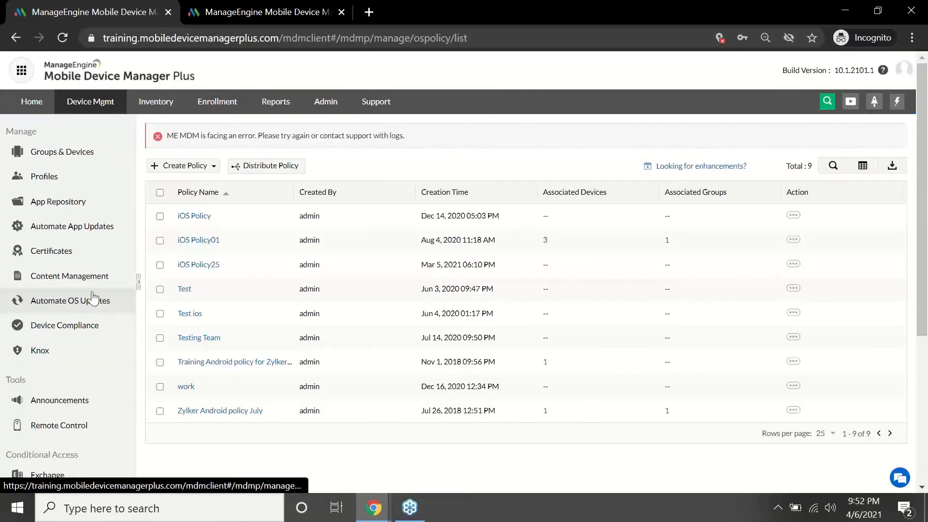
Create an Android OS update policy that delays deployment by 3 days, notifies users and lets them skip it until forced deployment after 10 days
click(197, 166)
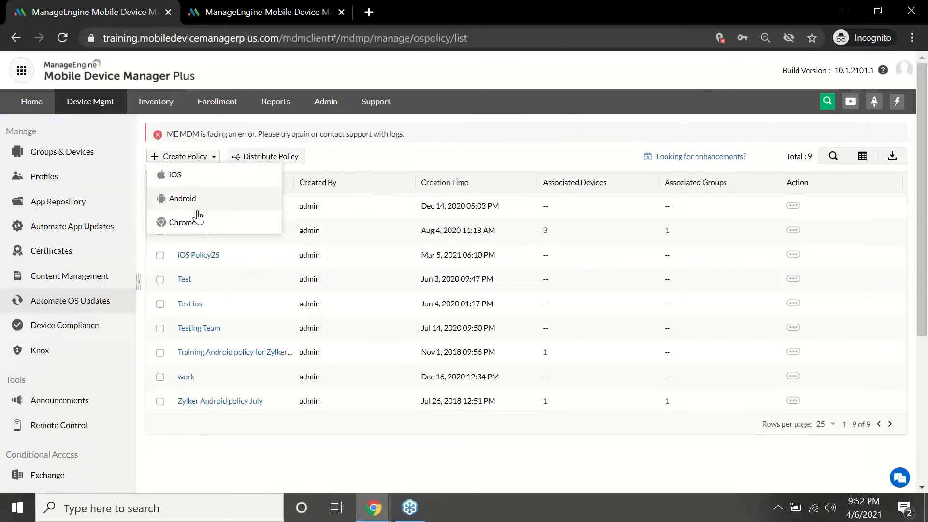
click(184, 174)
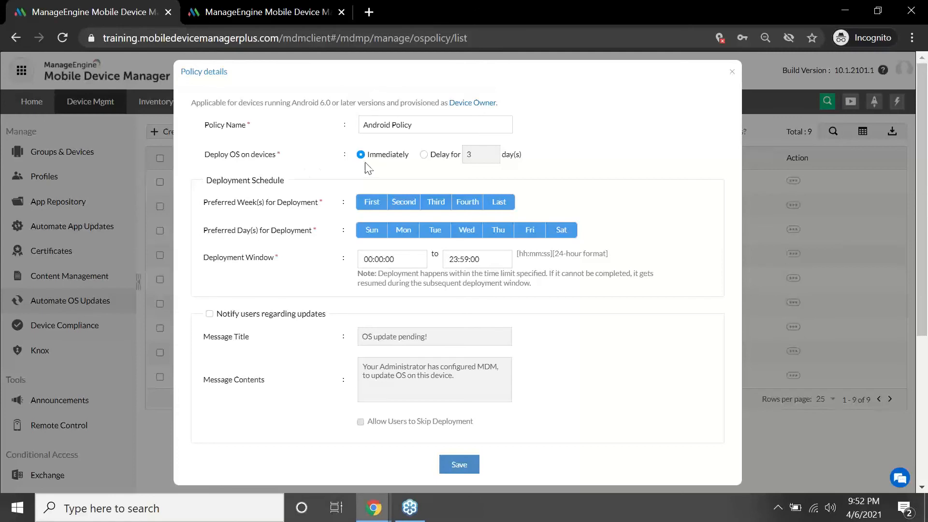
click(425, 156)
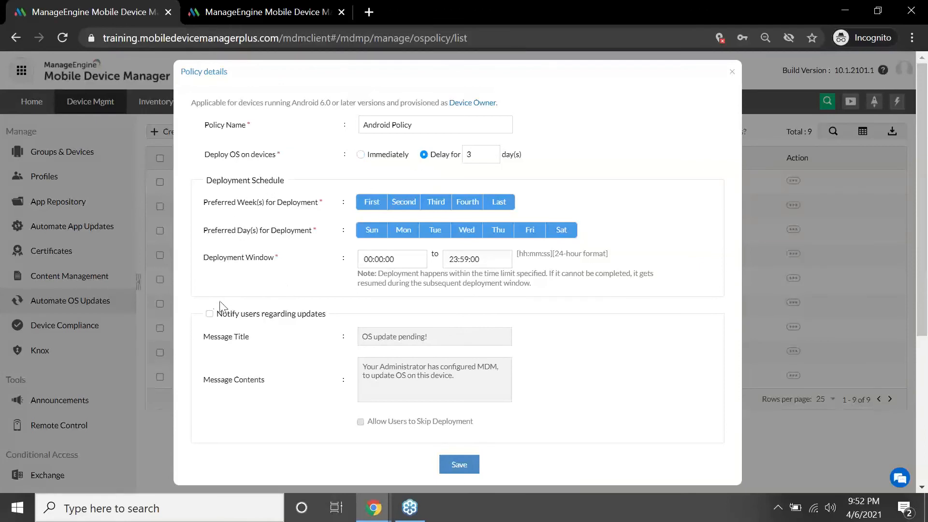
click(209, 315)
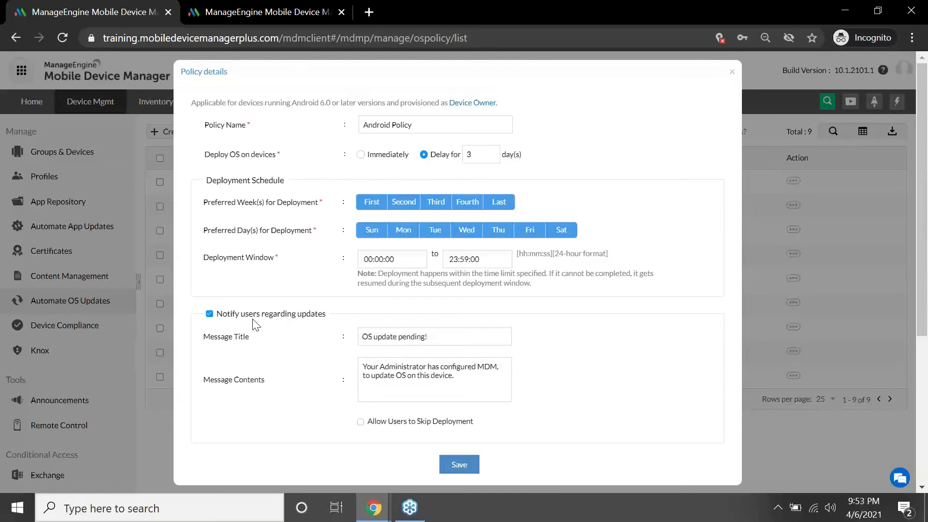
click(361, 422)
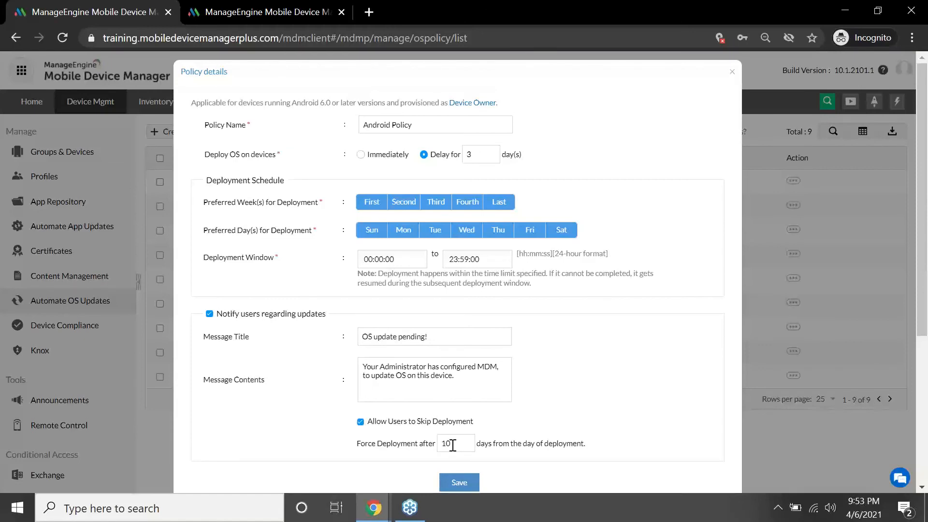
click(459, 482)
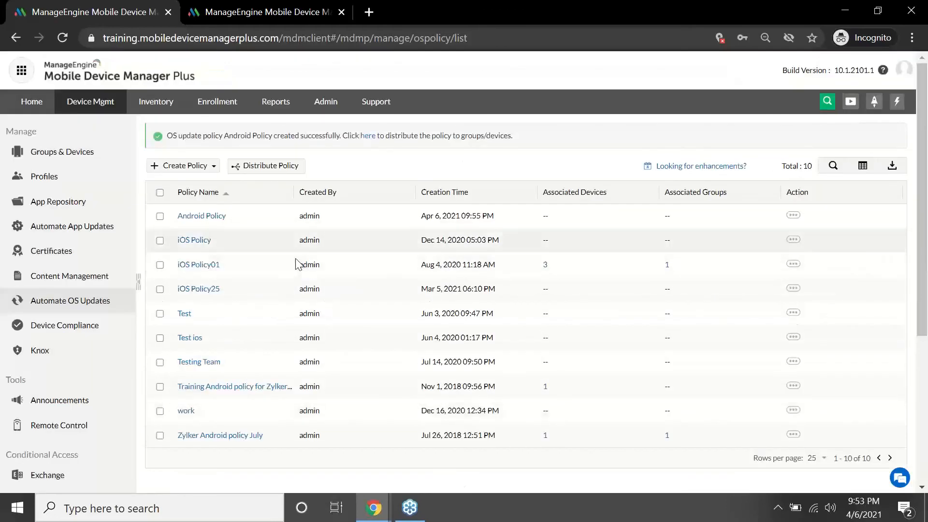
Distribute the new Android Policy to the first three devices in the device list
click(278, 167)
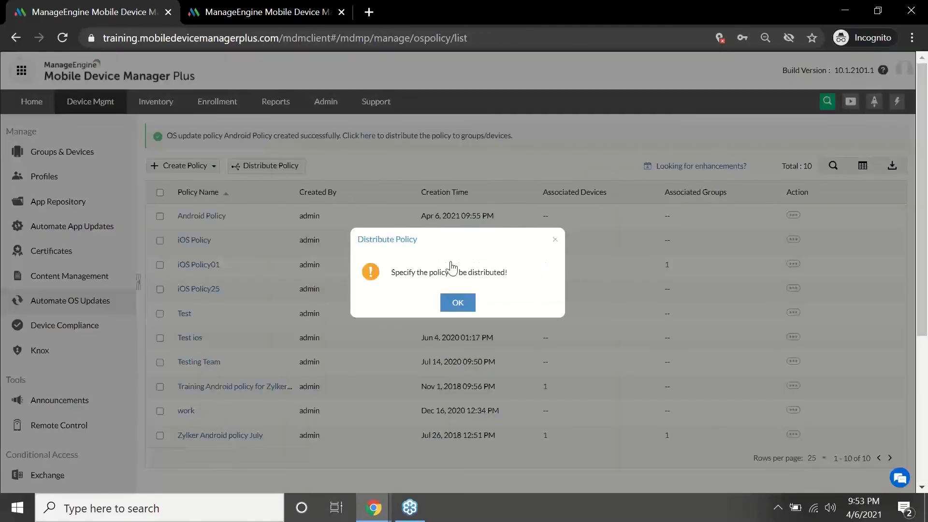
click(456, 303)
click(160, 181)
click(273, 133)
click(267, 140)
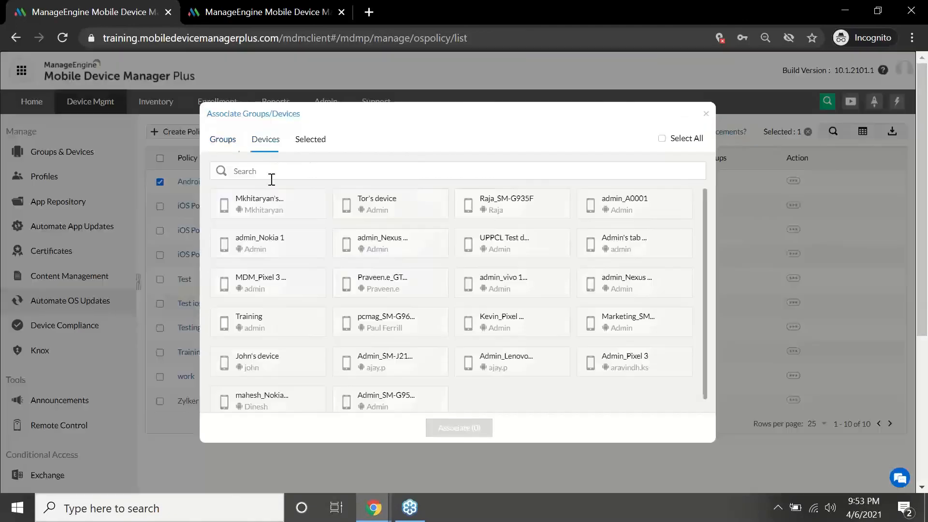
click(269, 207)
click(402, 213)
click(465, 208)
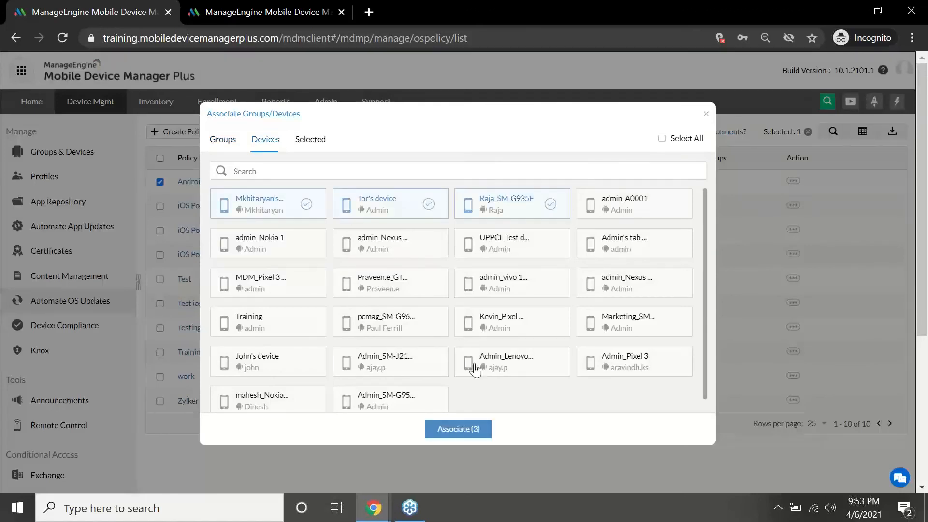
click(463, 428)
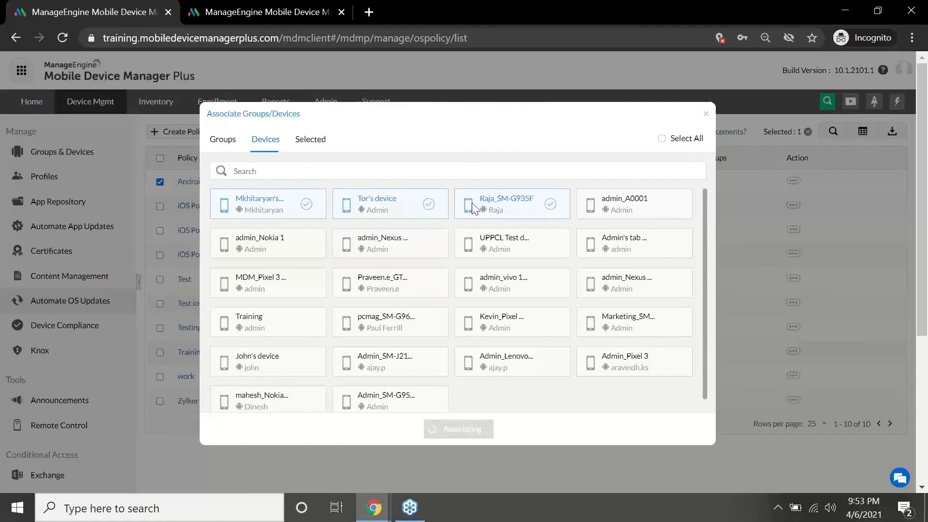
key(alt+Tab)
key(Right)
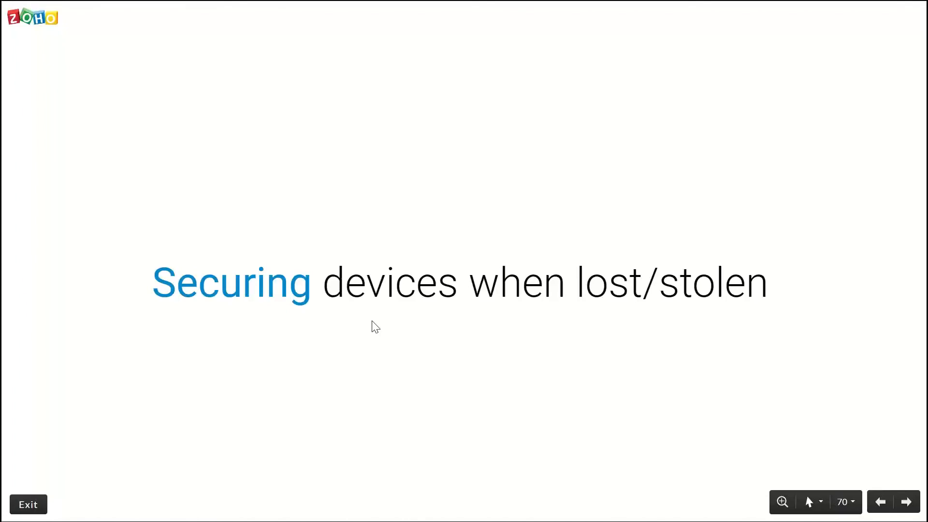
Switch to Mobile Device Manager Plus, filter the device inventory to Android and open the details of the SM-G935F smartphone
key(alt+Tab)
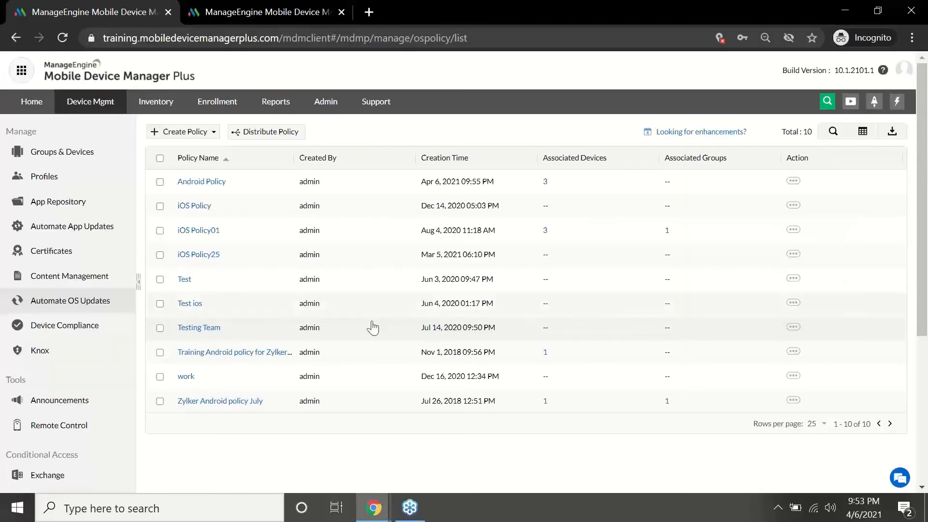
click(171, 103)
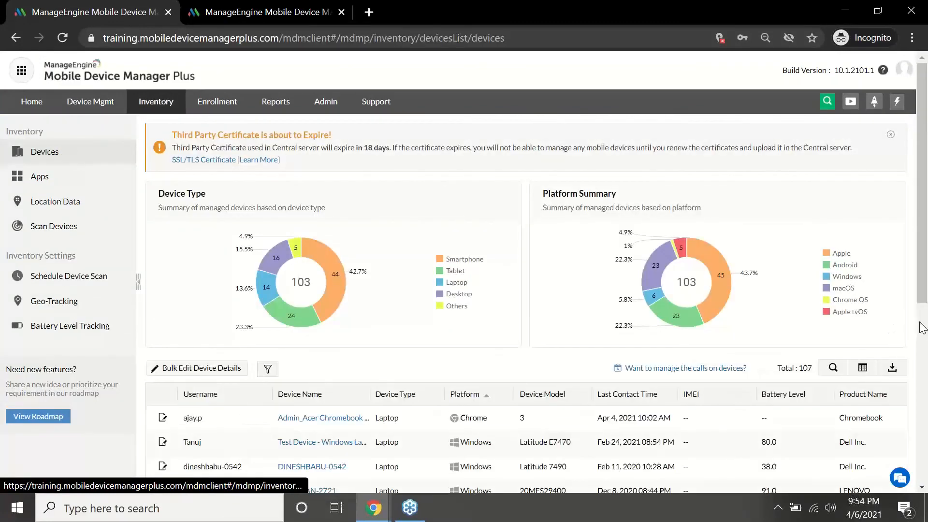
scroll(926, 316, down, 1)
scroll(924, 324, down, 4)
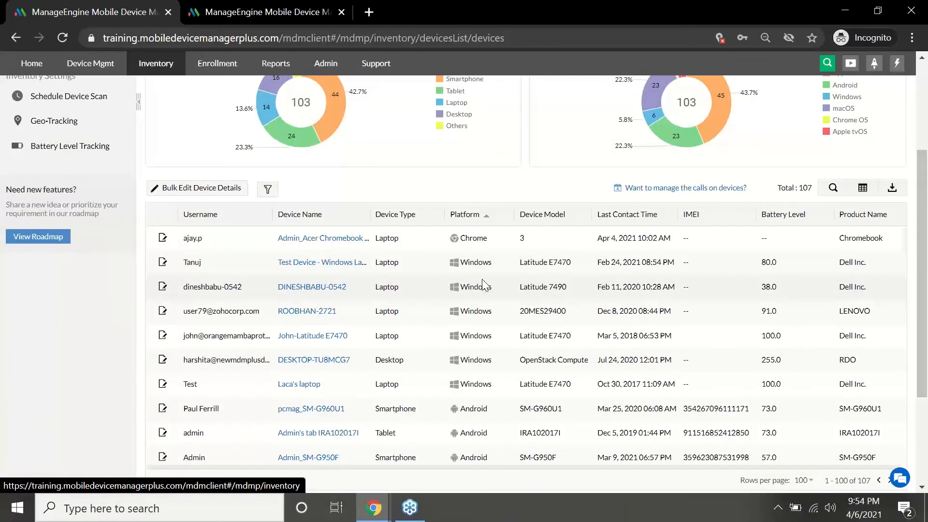
click(267, 189)
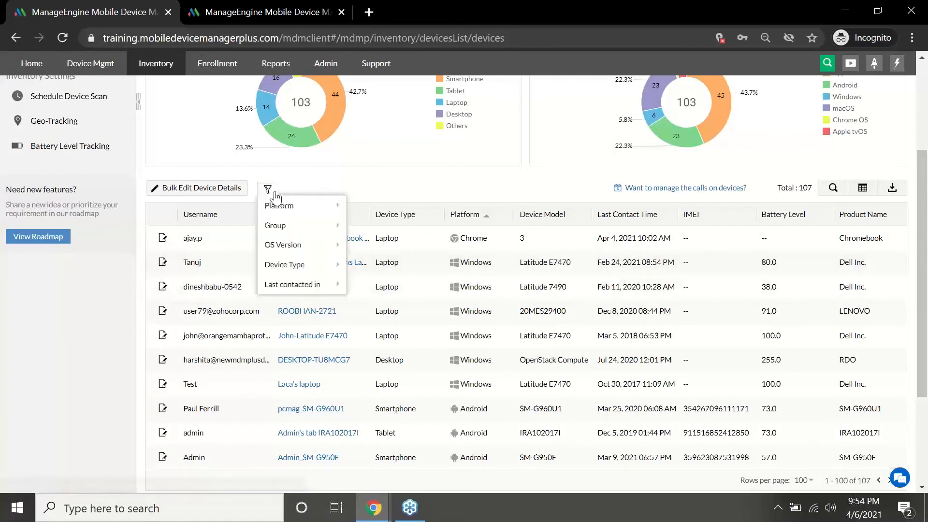
mouse_move(295, 206)
click(380, 227)
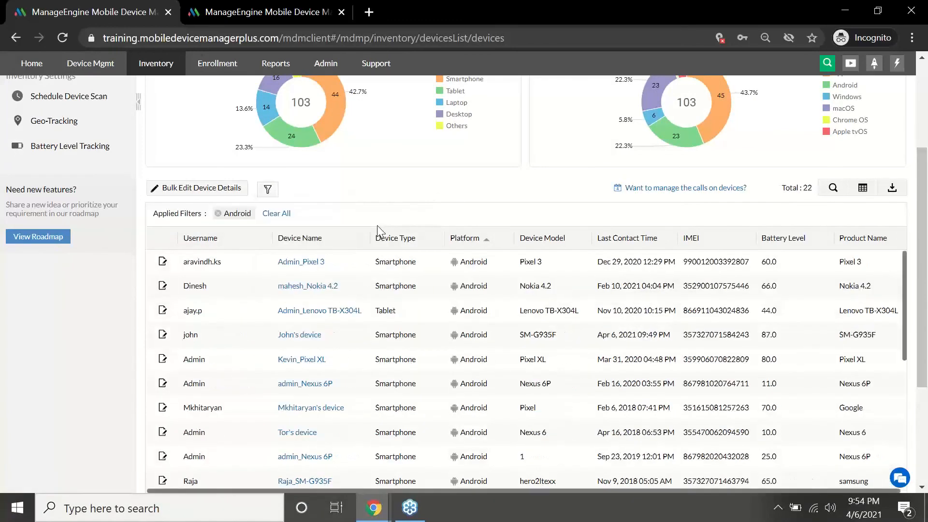
click(303, 338)
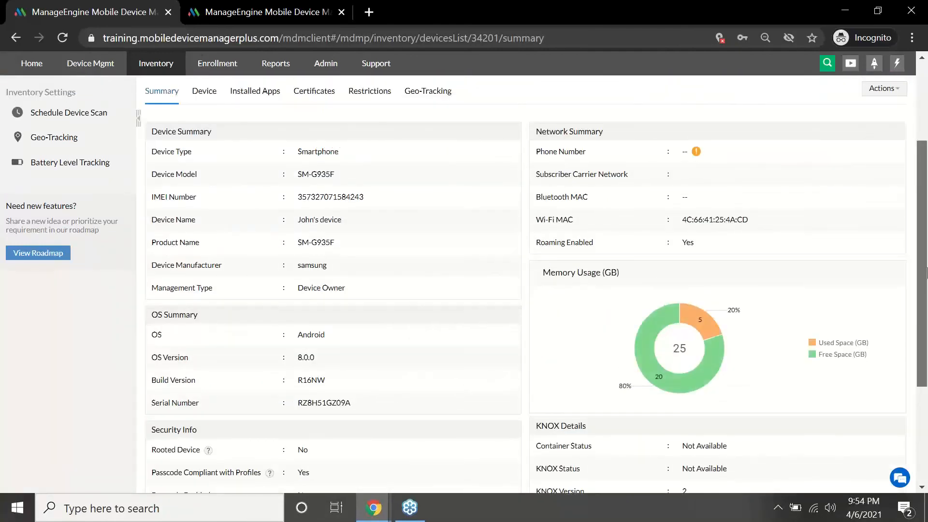
Try to open the device-level actions for the SM-G935F smartphone, and reload its details page
click(884, 217)
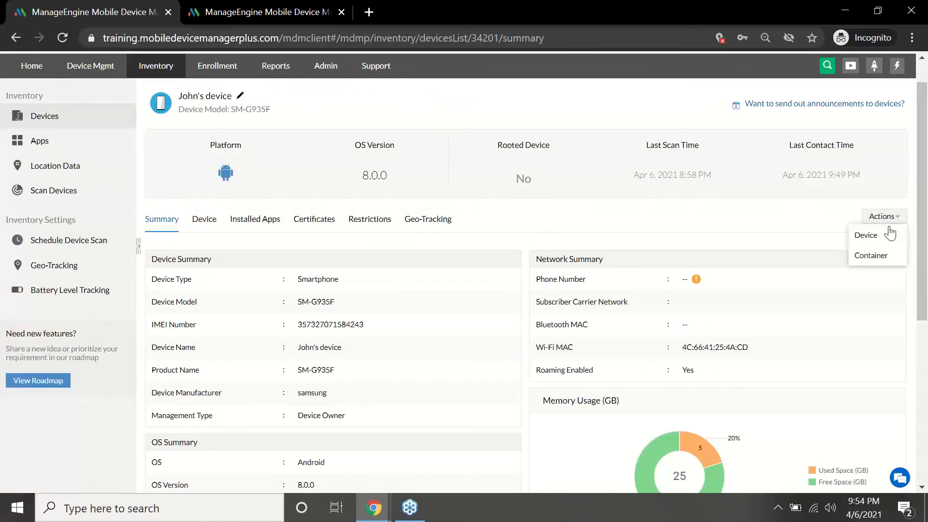
click(869, 237)
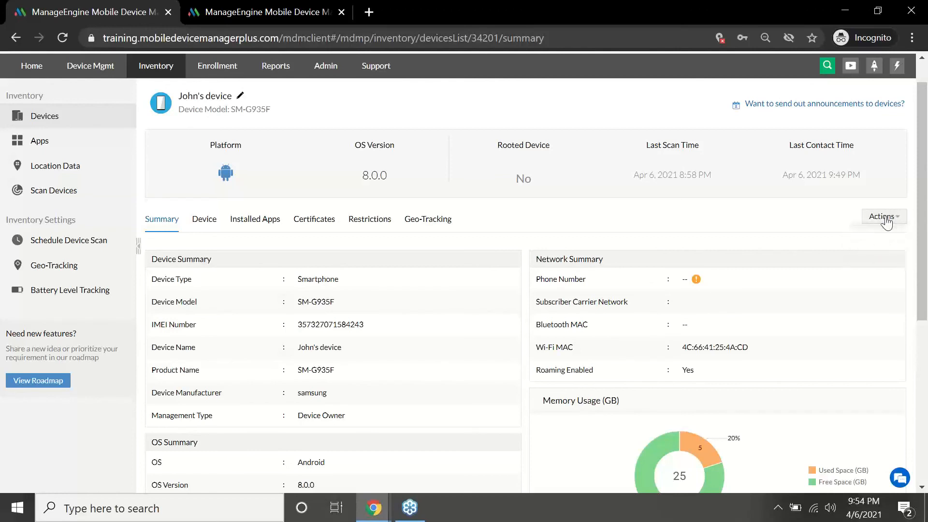
click(885, 218)
click(860, 238)
click(893, 218)
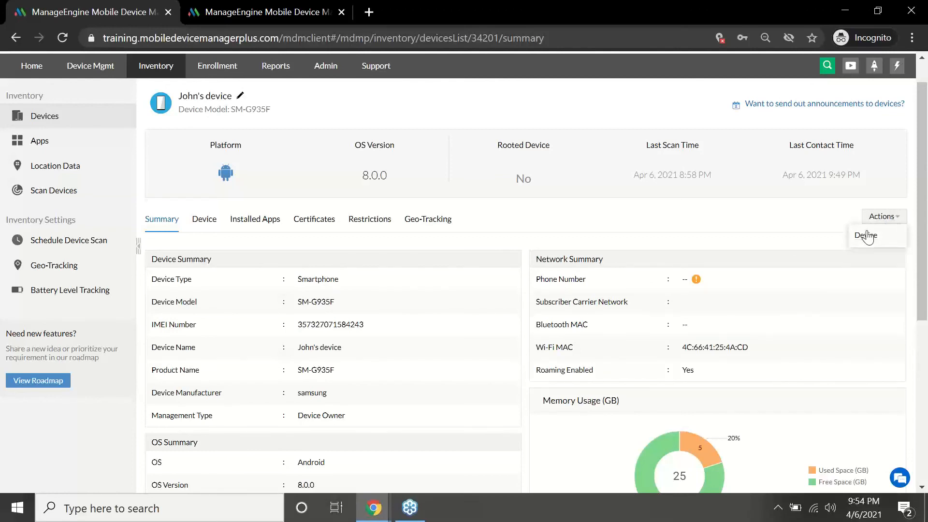
click(867, 236)
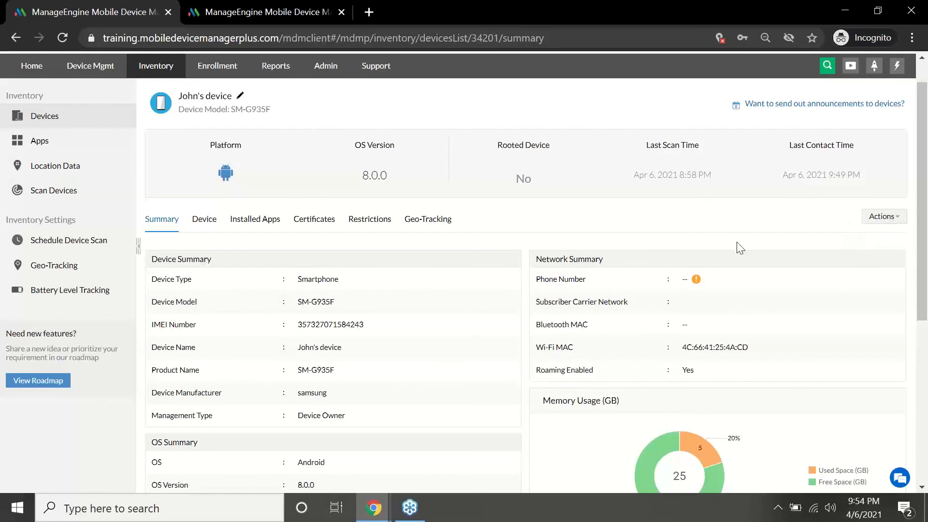
click(64, 37)
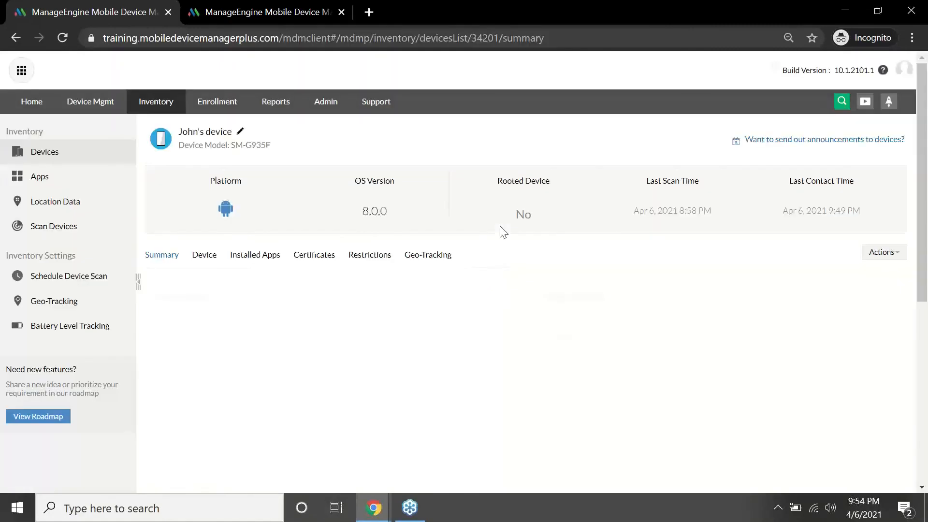
Examine the Lost Mode message, passcode reset and locate settings for the SM-G935F smartphone, and close them without enabling the mode
click(883, 252)
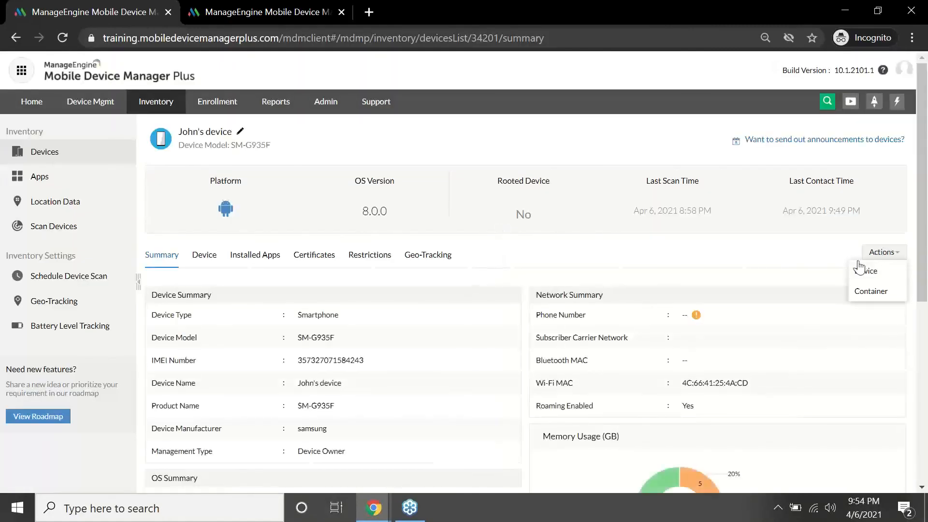
click(792, 455)
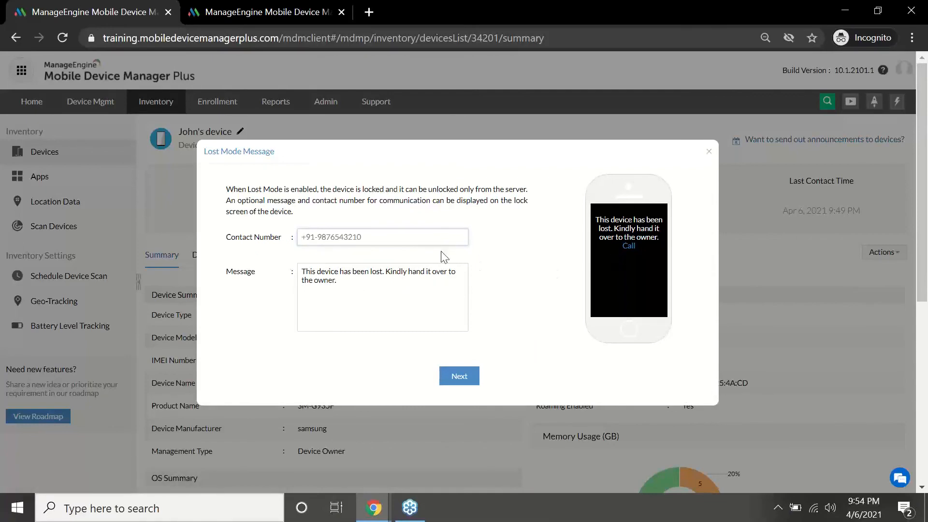
click(459, 377)
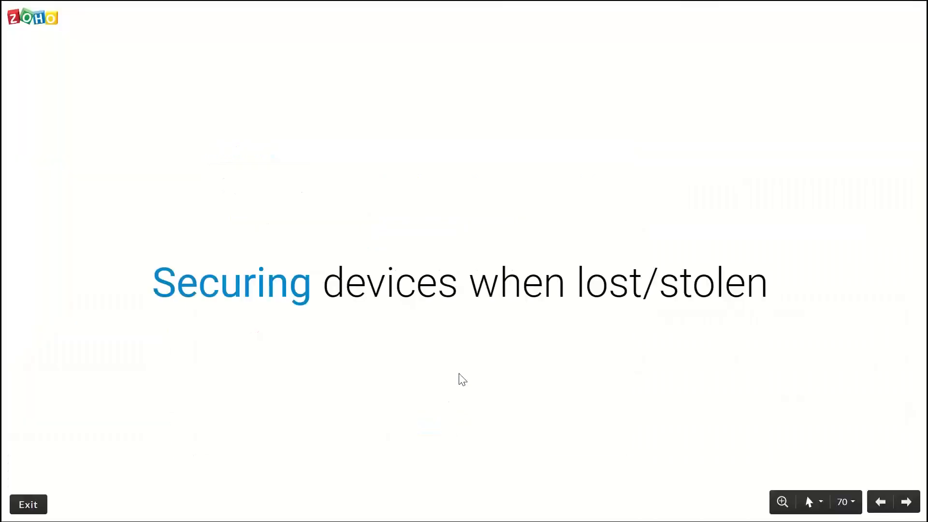
click(463, 380)
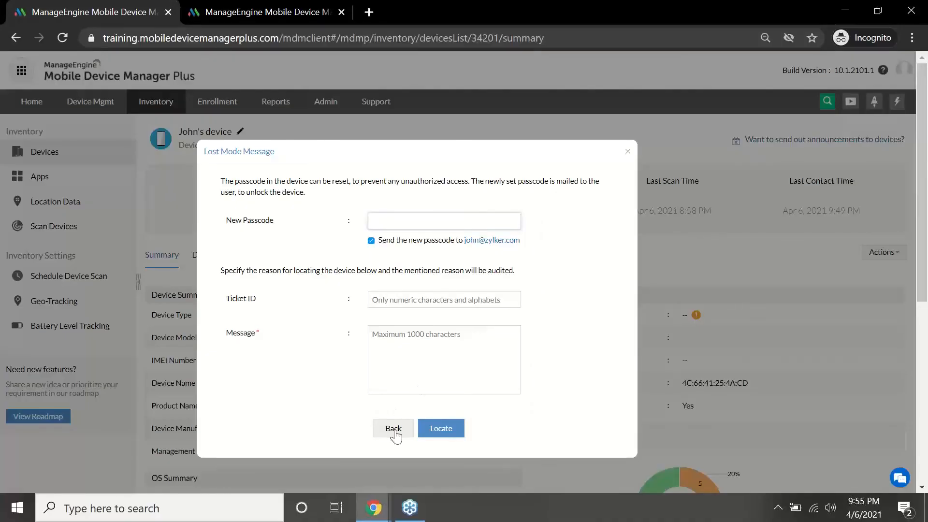
click(393, 431)
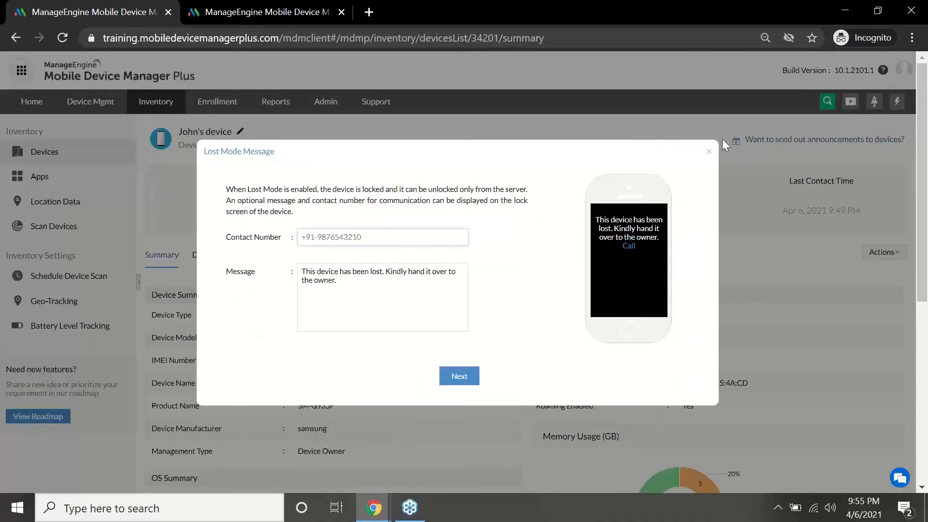
click(709, 152)
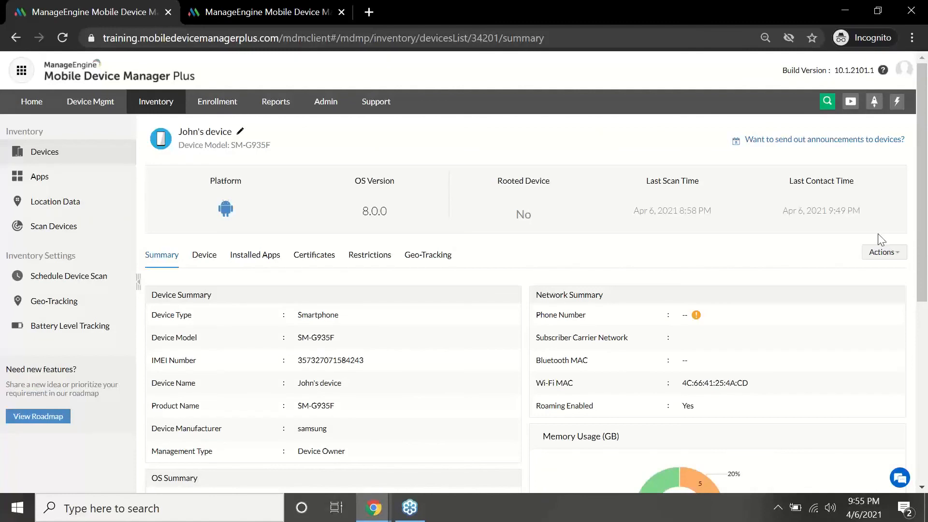
click(884, 252)
Switch to the App Management & Device Security presentation and advance to the Scenario 1 slide about preventing corporate app uninstallation
key(alt+Tab)
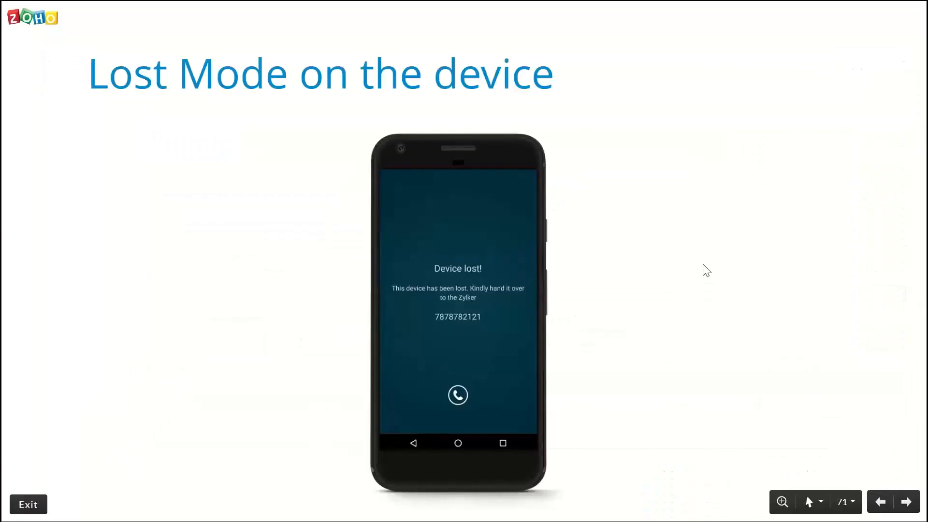
key(Right)
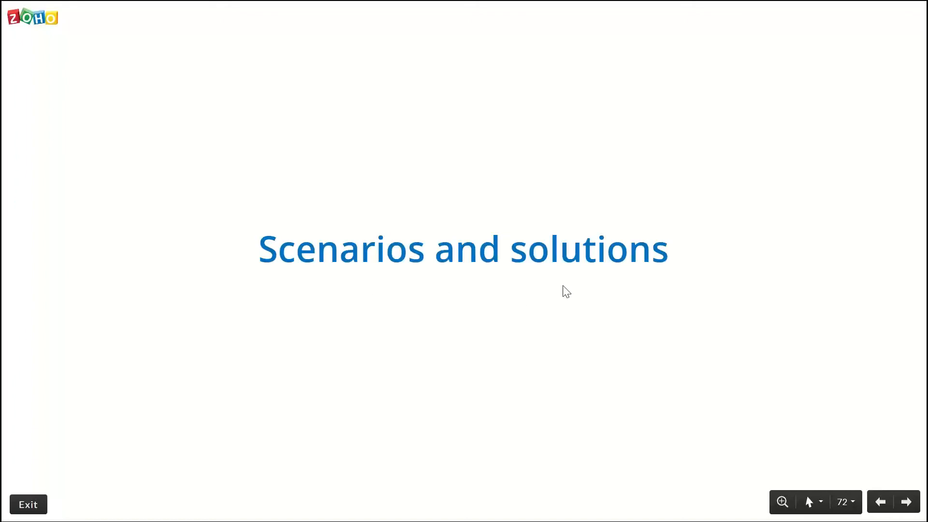
key(Right)
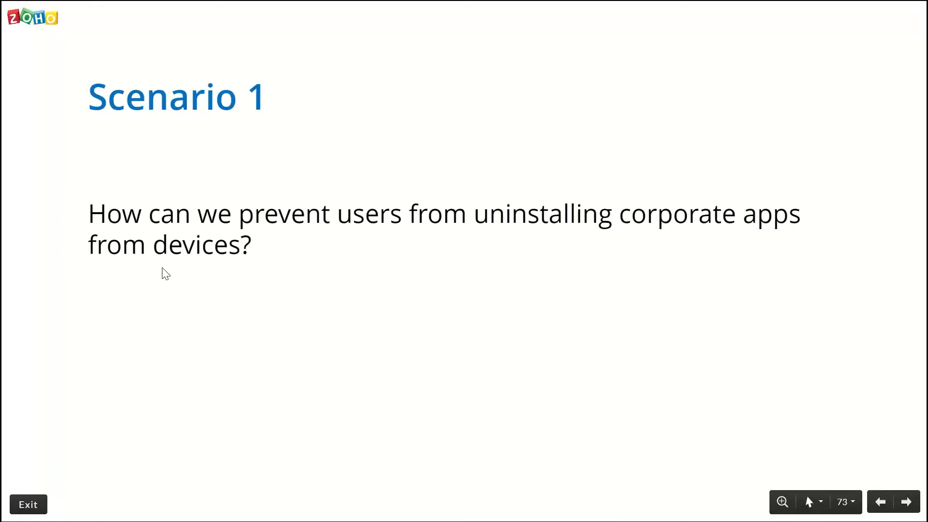
Switch to Mobile Device Manager Plus and create a new Android profile with the default name
key(alt+Tab)
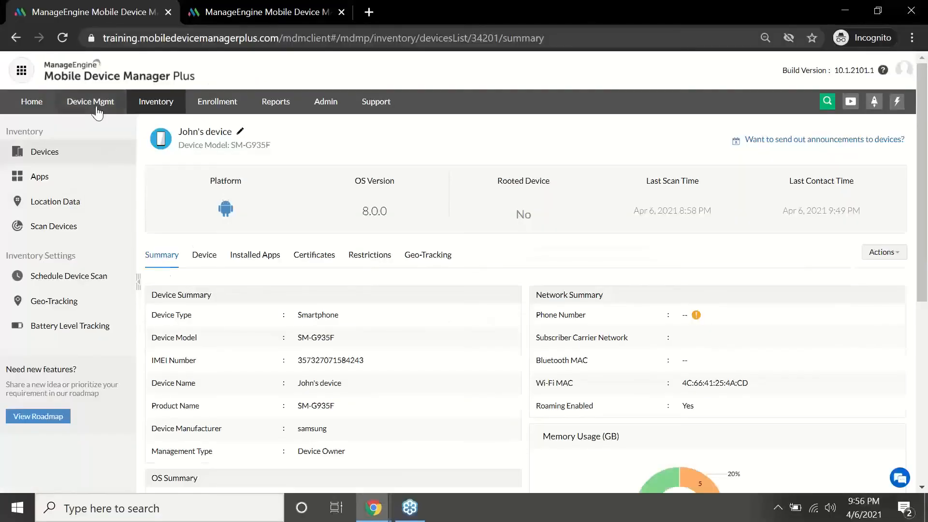
click(97, 111)
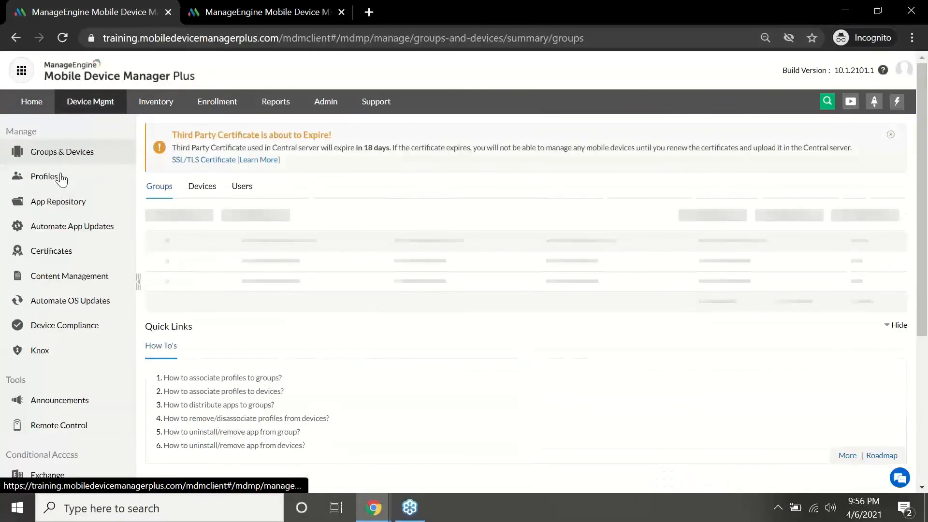
click(61, 178)
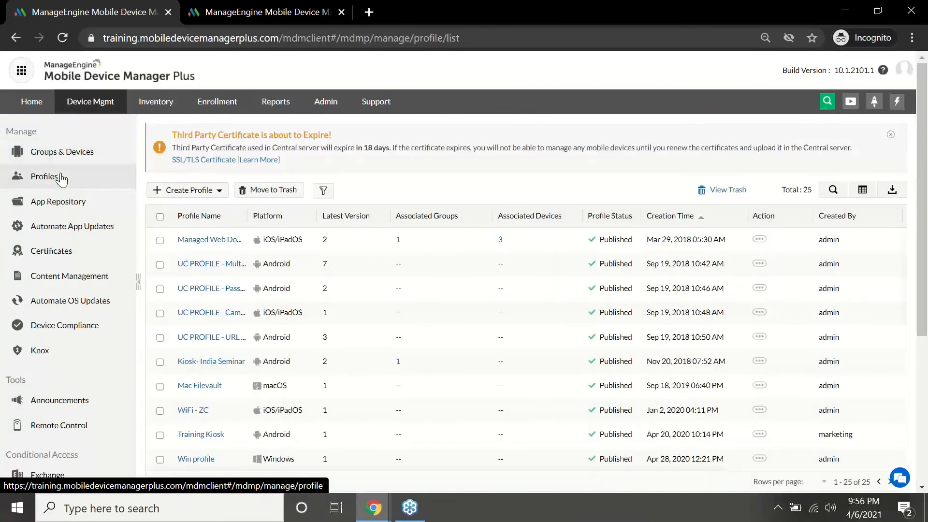
click(191, 189)
click(236, 234)
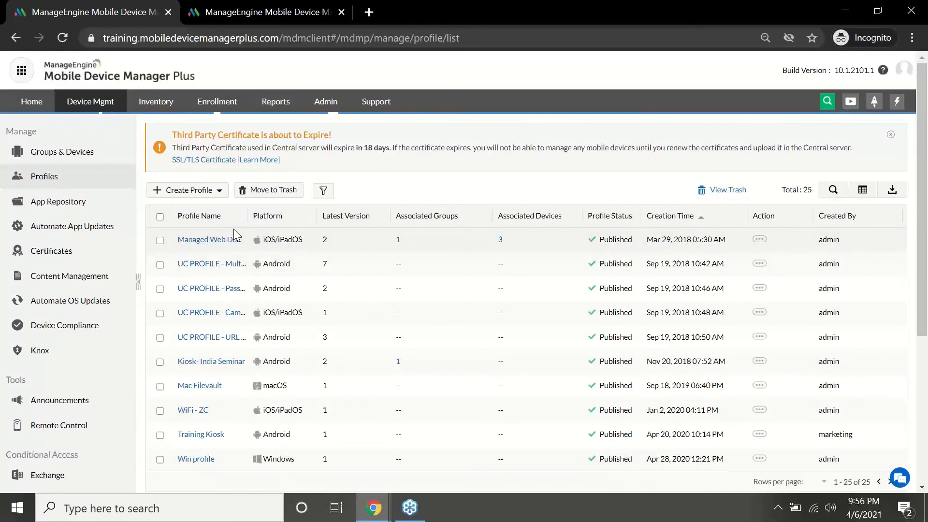
click(512, 339)
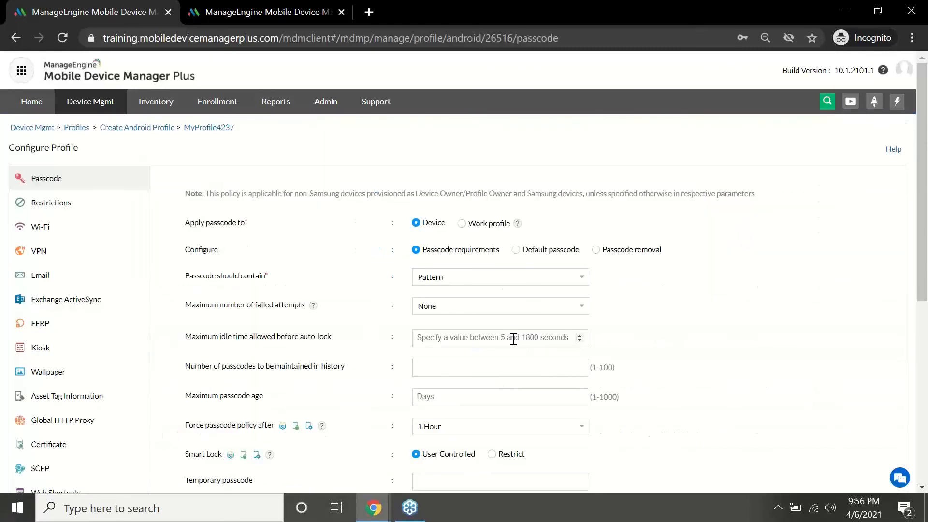
Restrict uninstalling apps in the Android profile's application restrictions and save the policy
click(65, 203)
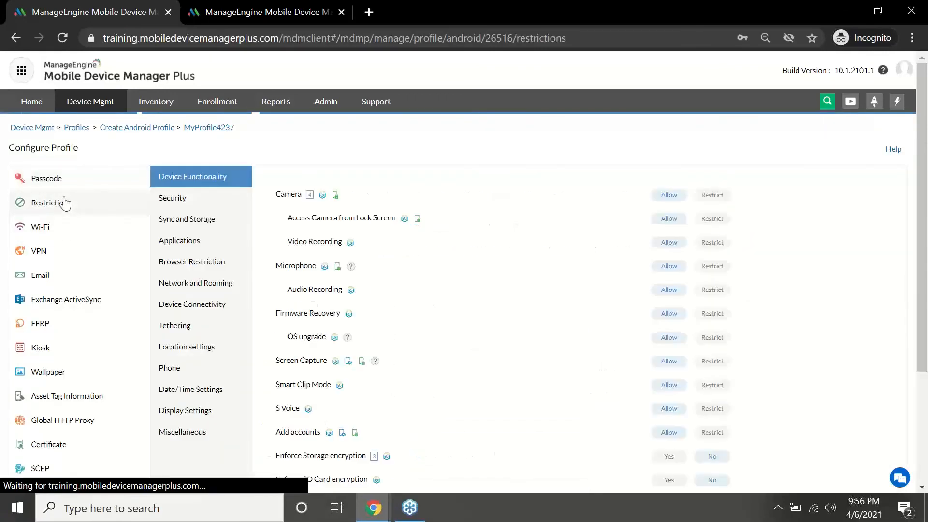
click(177, 240)
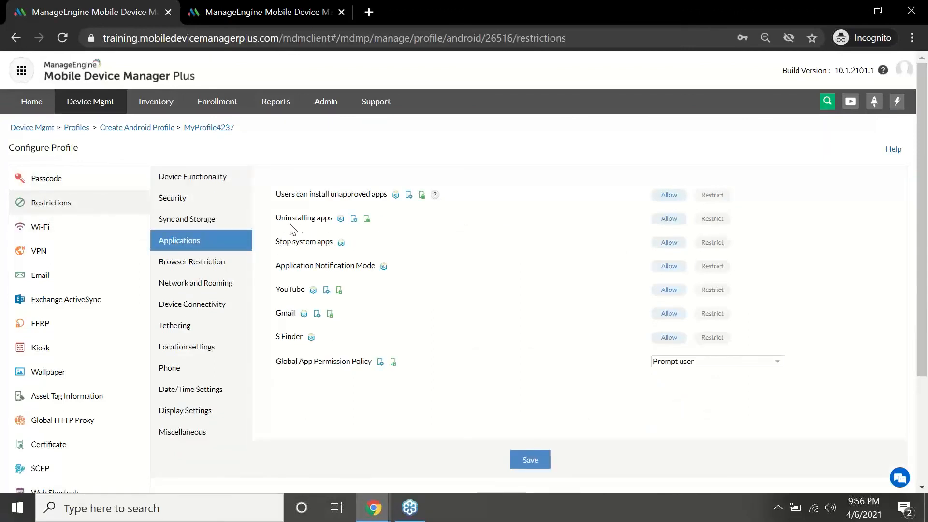
click(715, 220)
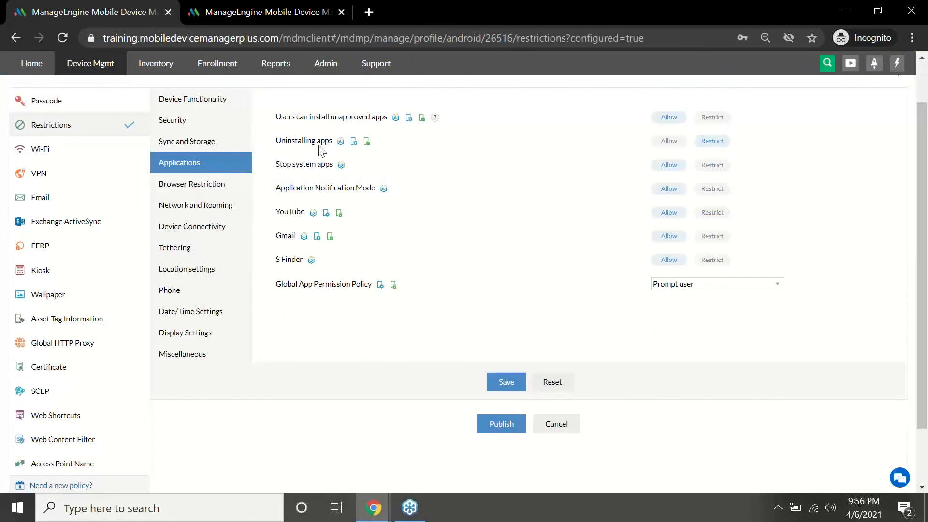
Advance the presentation to Scenario 2, and switch back to the Android profile to examine its EFRP email and Account ID fields
key(alt+Tab)
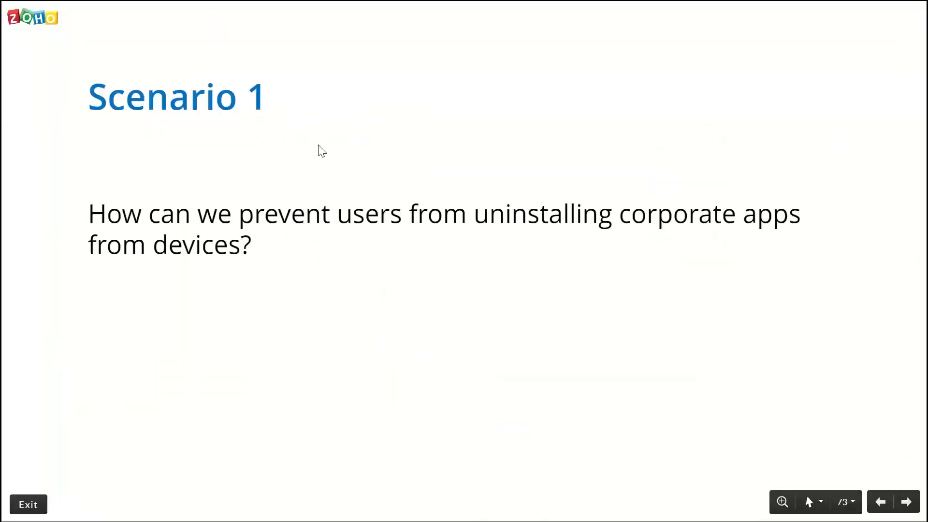
key(Right)
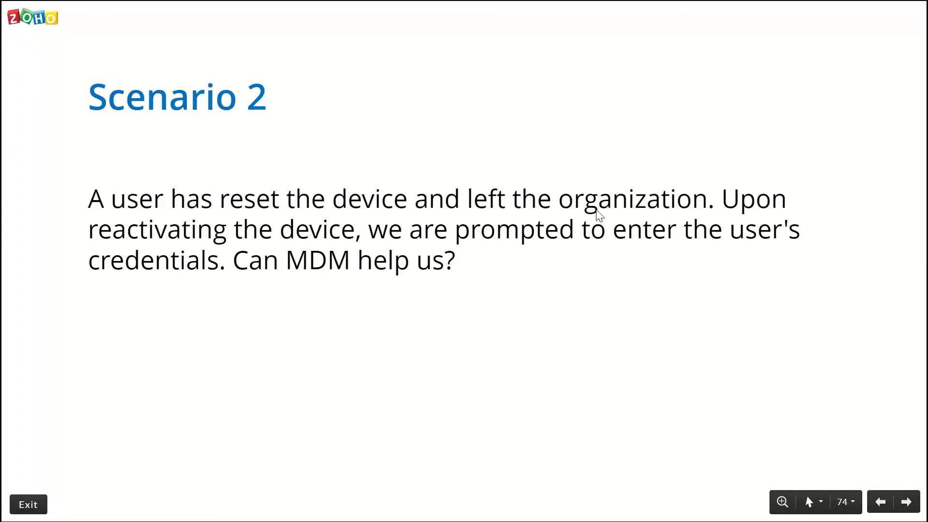
key(alt+Tab)
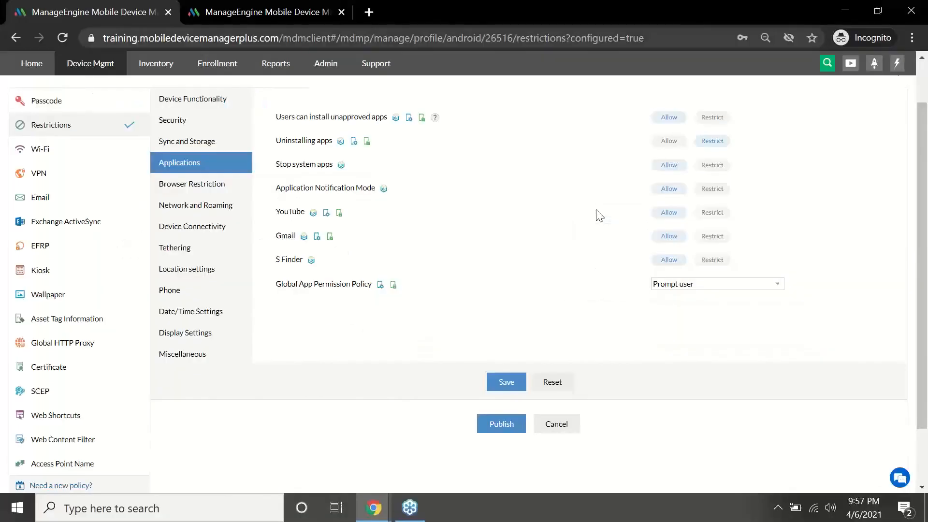
click(68, 246)
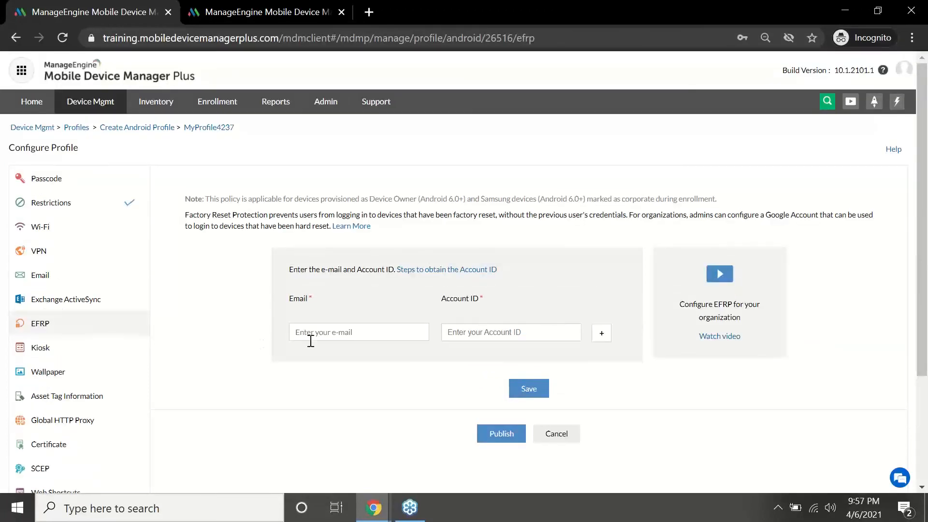
click(341, 338)
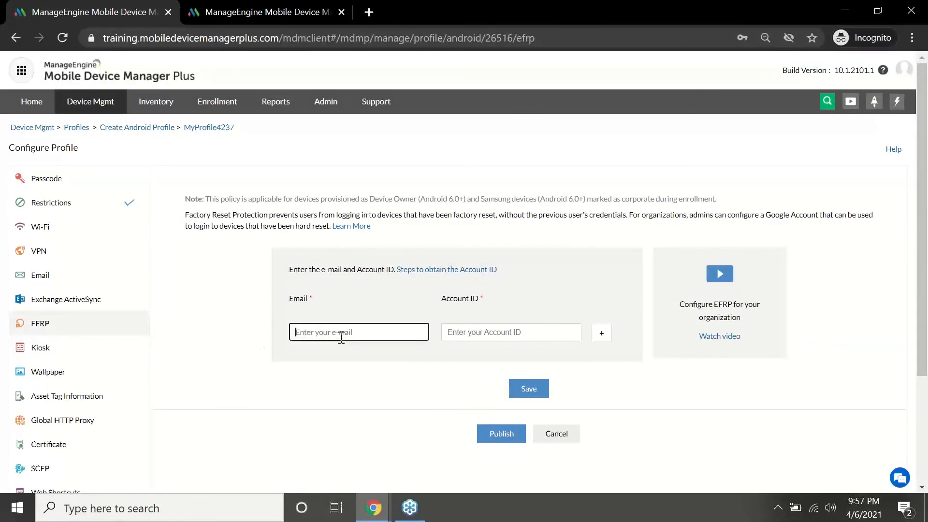
click(504, 312)
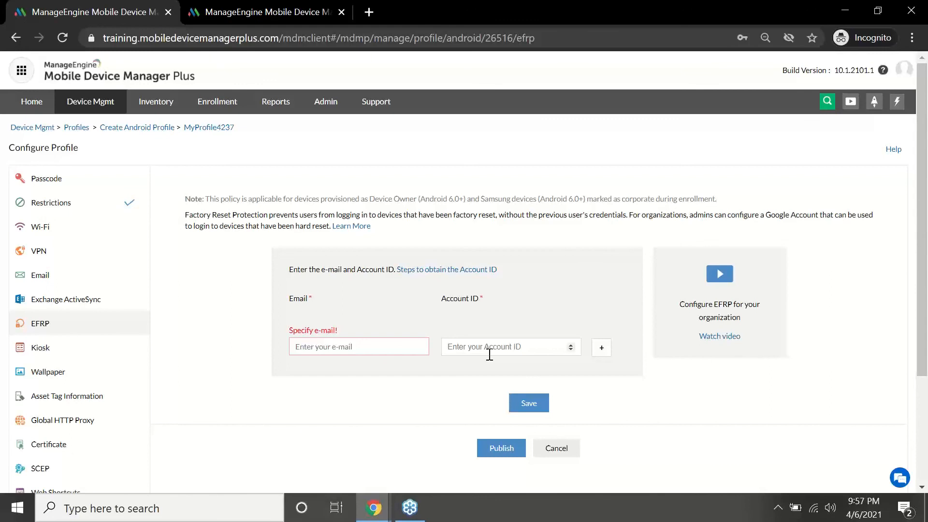
key(alt+Tab)
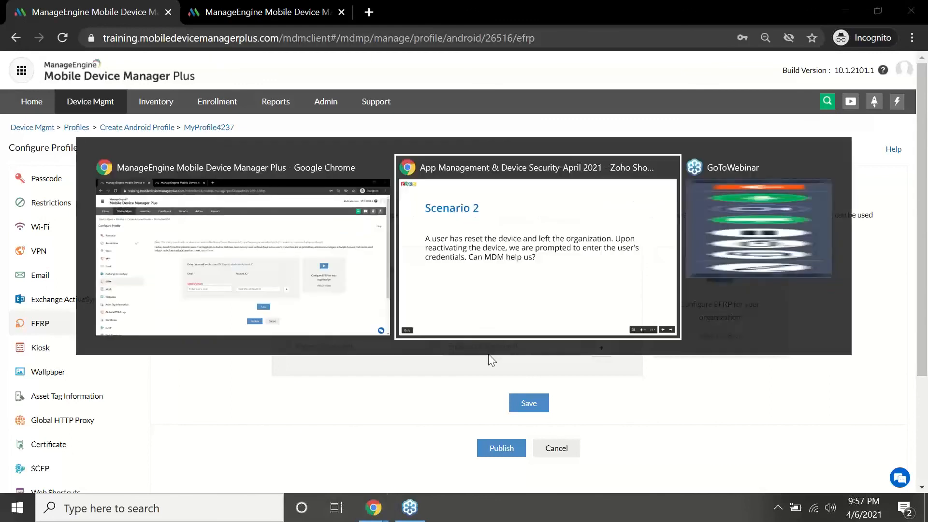
Advance the presentation to the Scenario 3 slide and switch back to the Android profile in Mobile Device Manager Plus
key(Right)
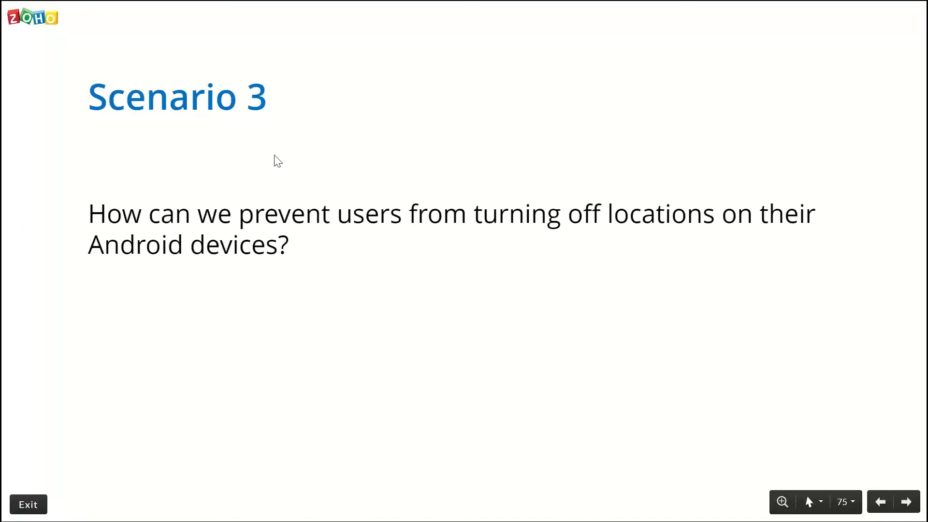
key(alt+Tab)
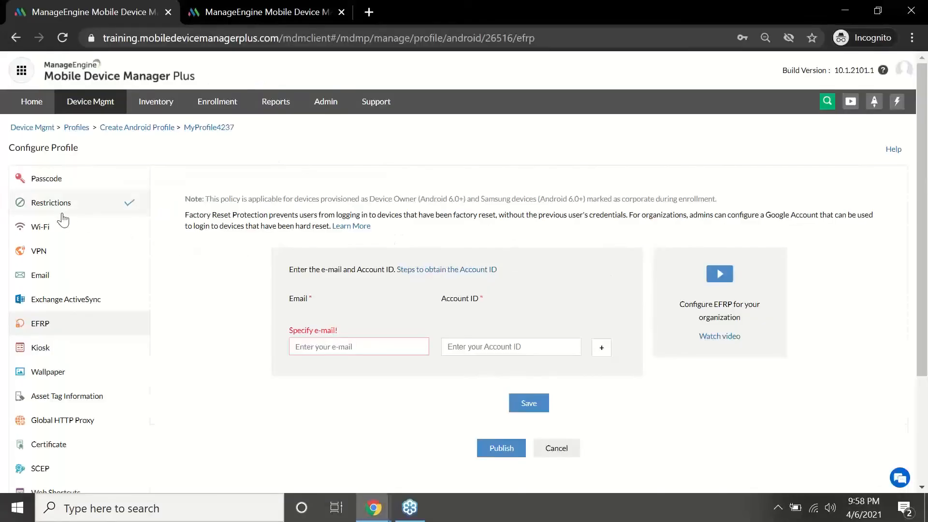
Set Location services to Always On in the Android profile's location restrictions and acknowledge the permanent location notice
click(62, 215)
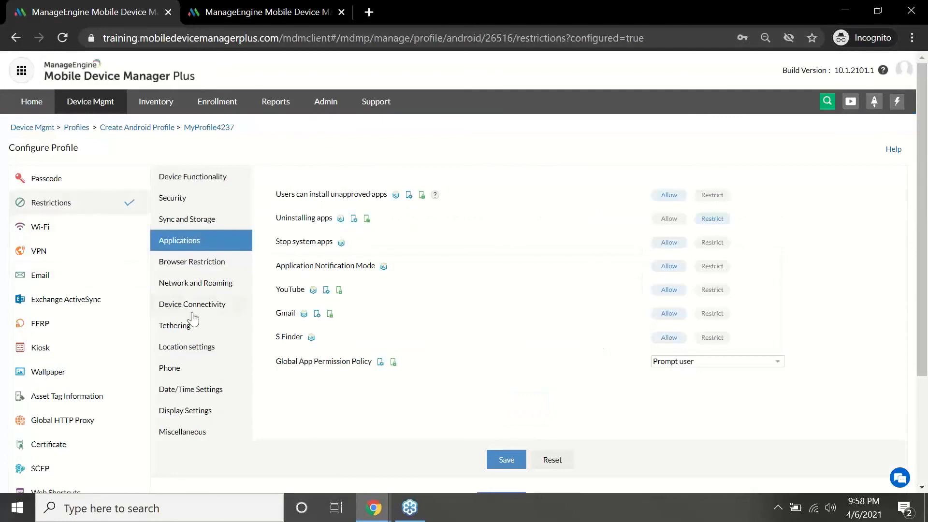
click(213, 349)
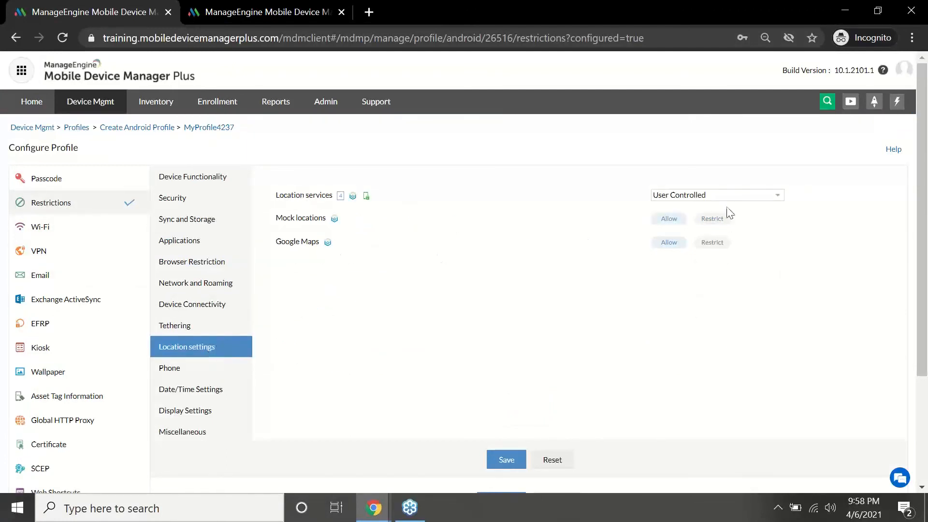
click(717, 196)
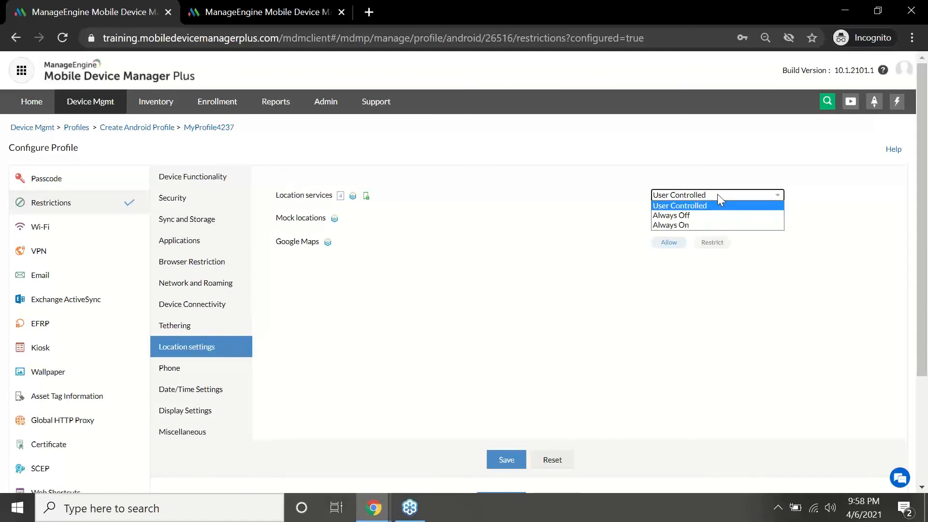
click(683, 227)
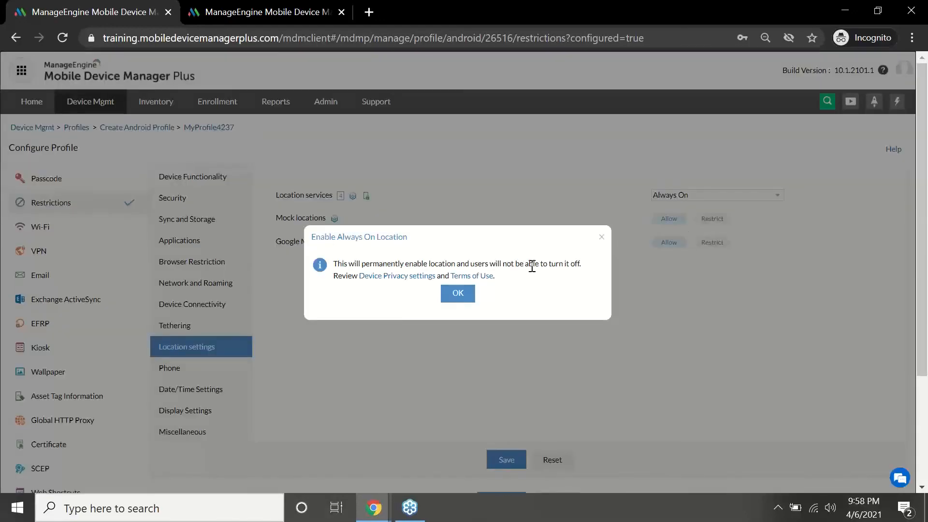
click(454, 293)
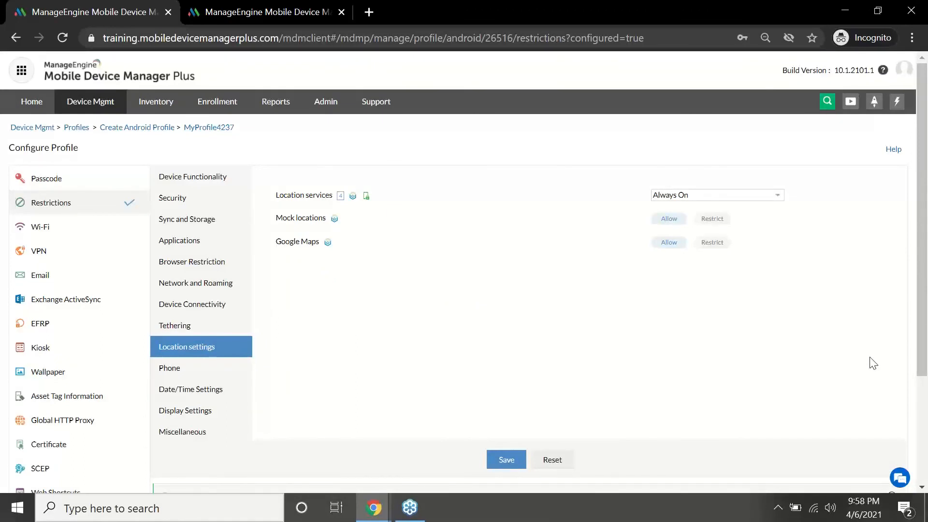
Switch to the presentation, advance it to the Scenario 4 slide on time-limited app use, and return to Mobile Device Manager Plus
key(alt+Tab)
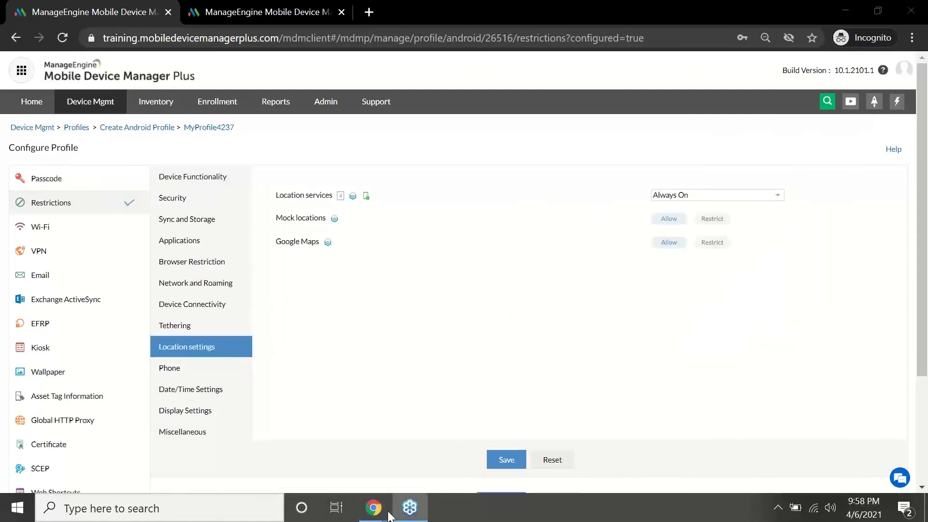
mouse_move(369, 507)
click(315, 470)
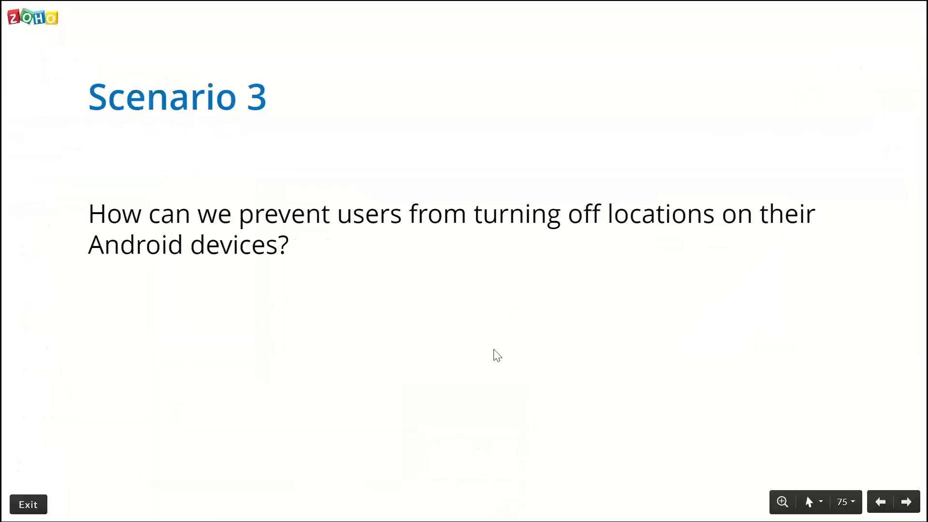
key(Right)
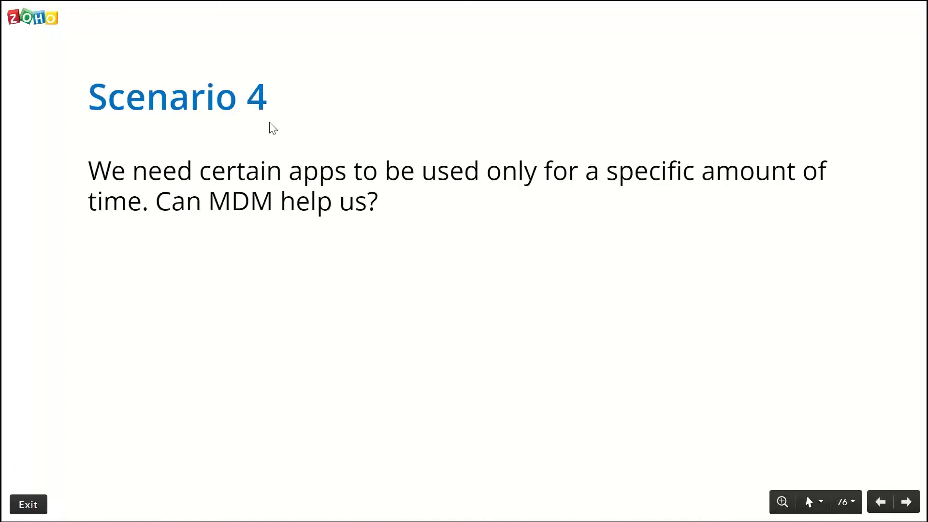
key(alt+Tab)
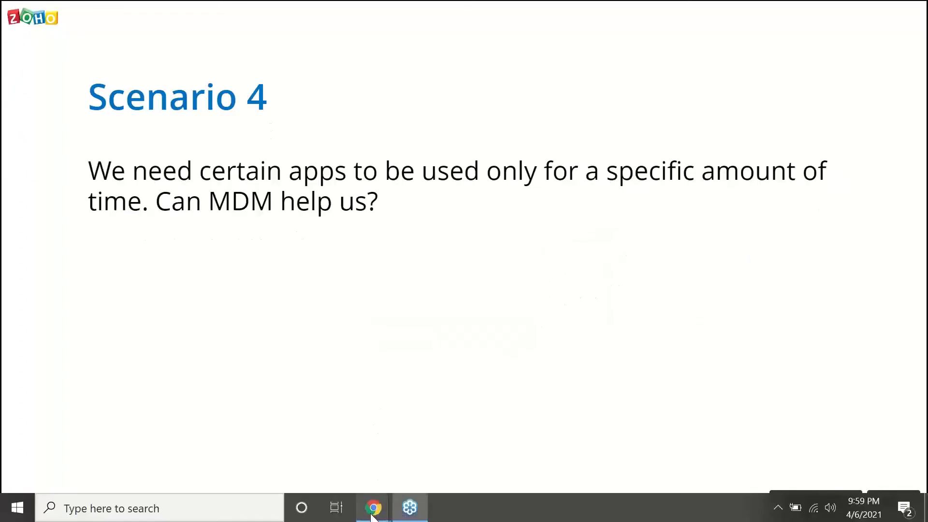
mouse_move(372, 516)
click(432, 458)
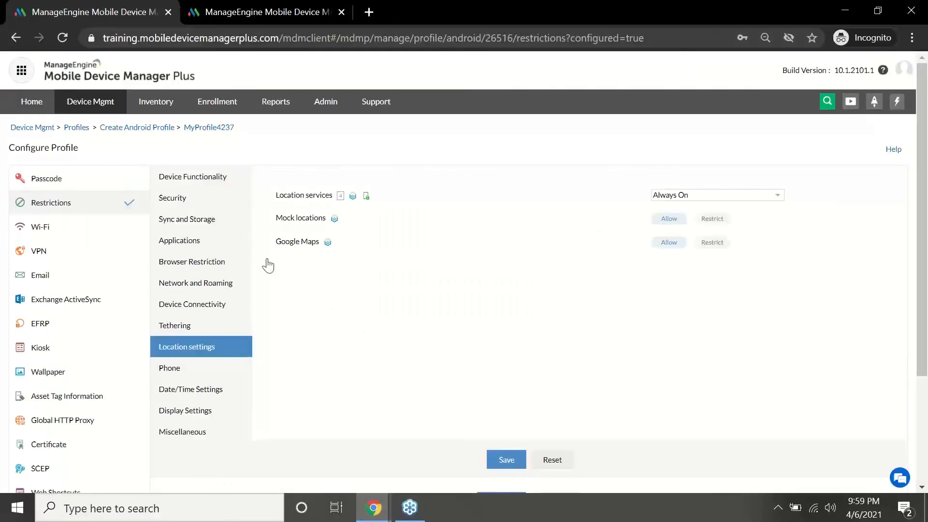
Create a new iOS/iPadOS profile with the default name from the Profiles list
click(85, 108)
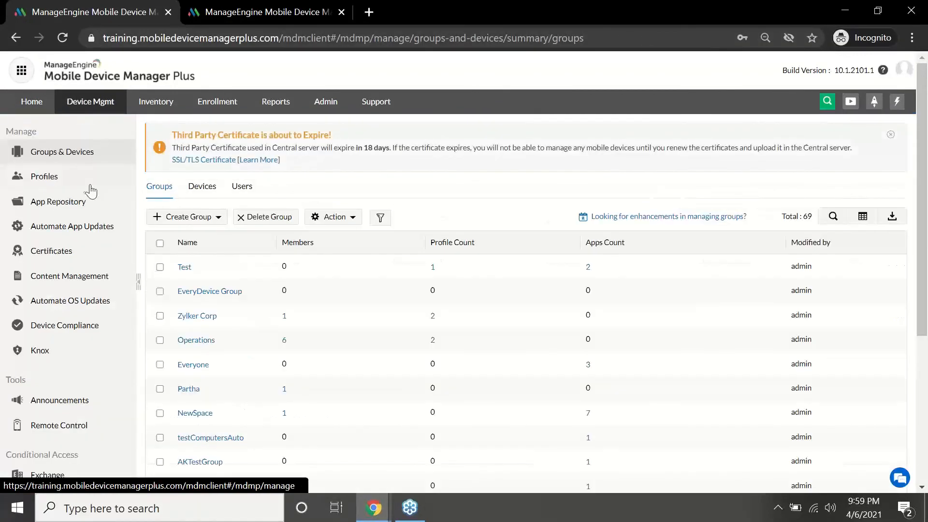
click(82, 184)
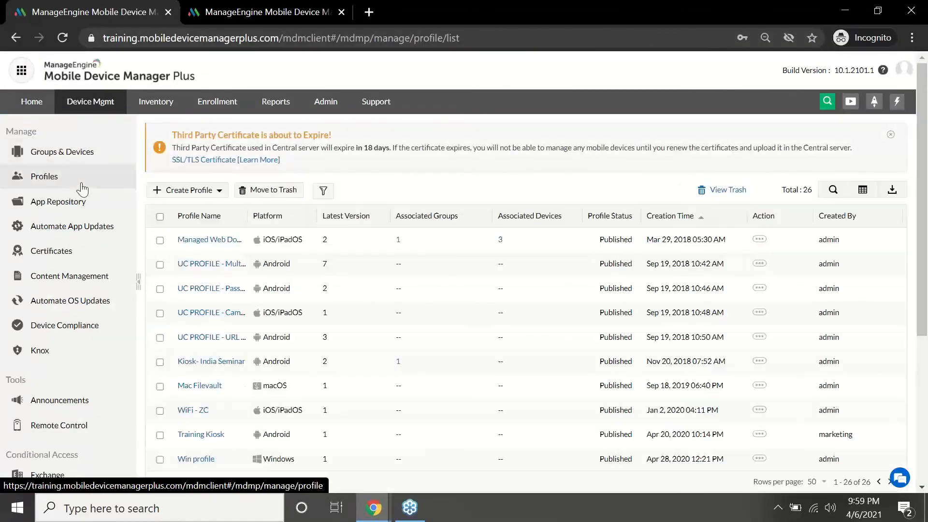
click(192, 191)
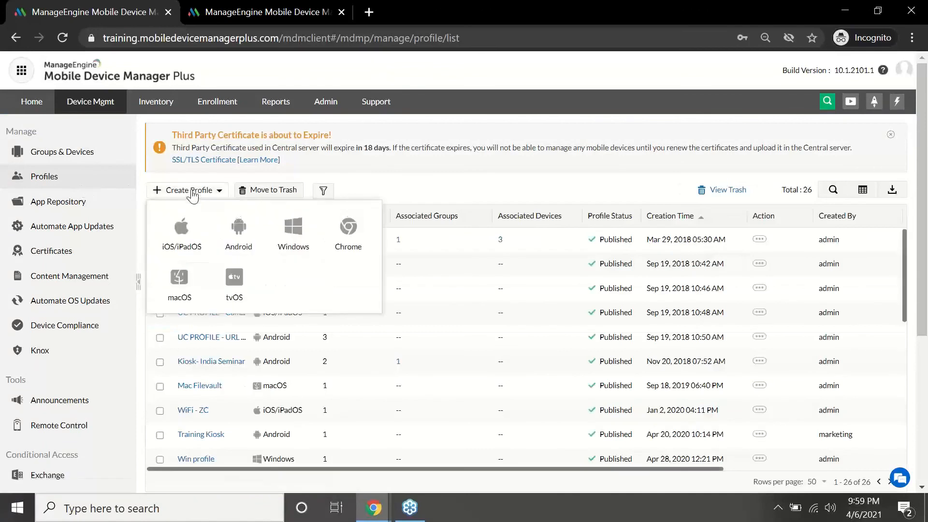
click(198, 233)
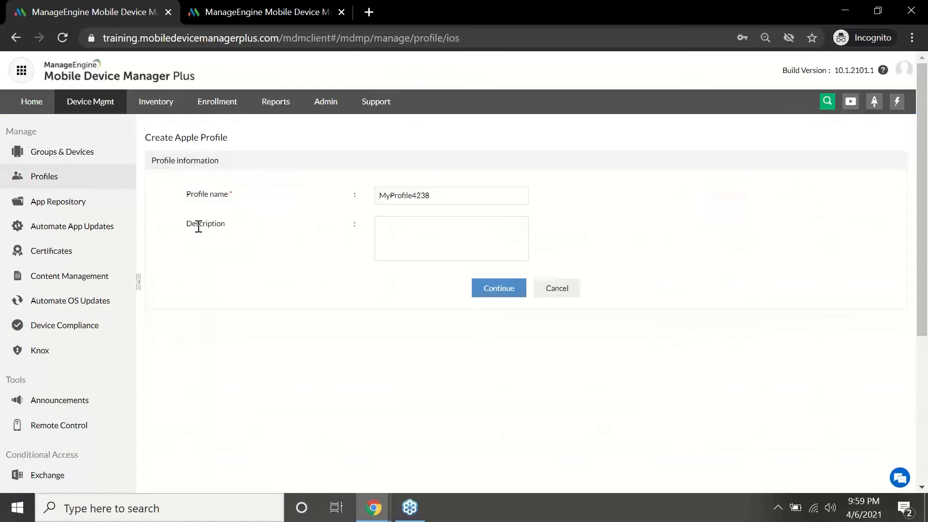
click(499, 289)
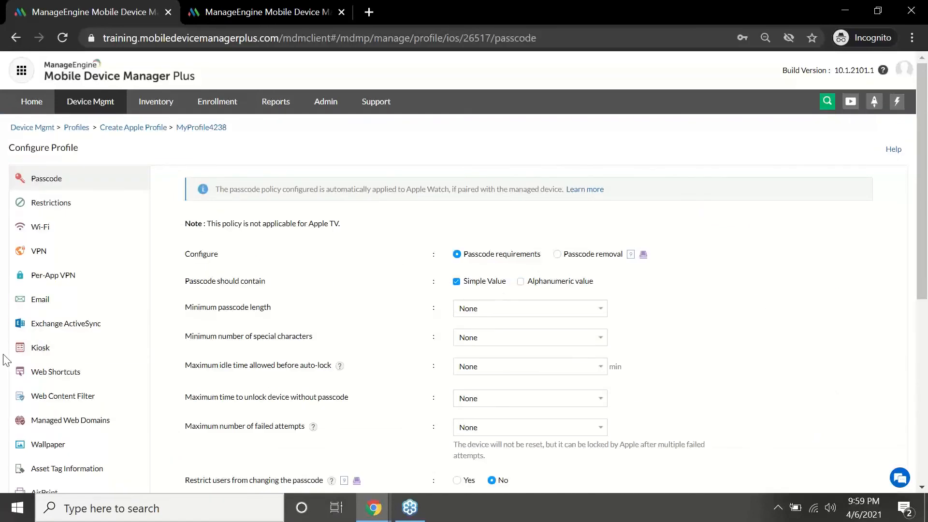
Configure the Apple profile's kiosk policy for Autonomous App(s) with QR Scanner, then save and publish the profile
click(64, 350)
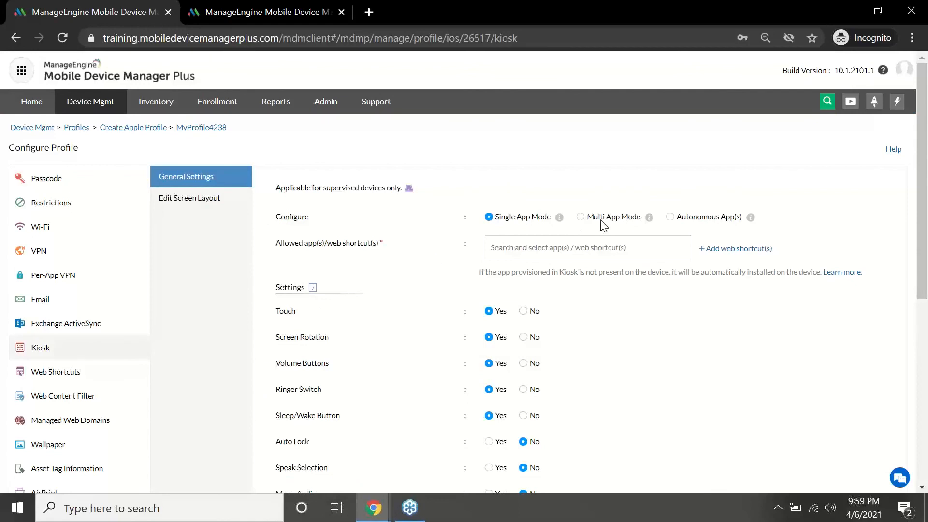
click(670, 217)
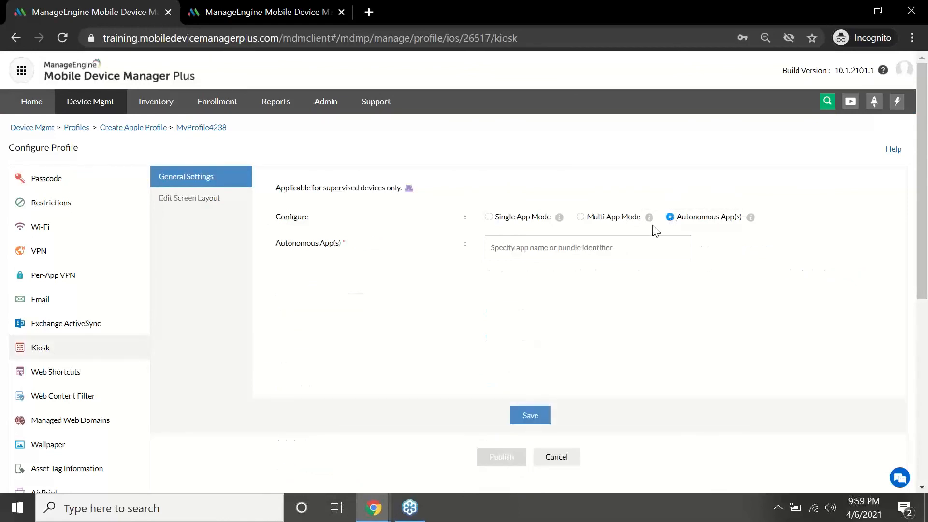
click(584, 247)
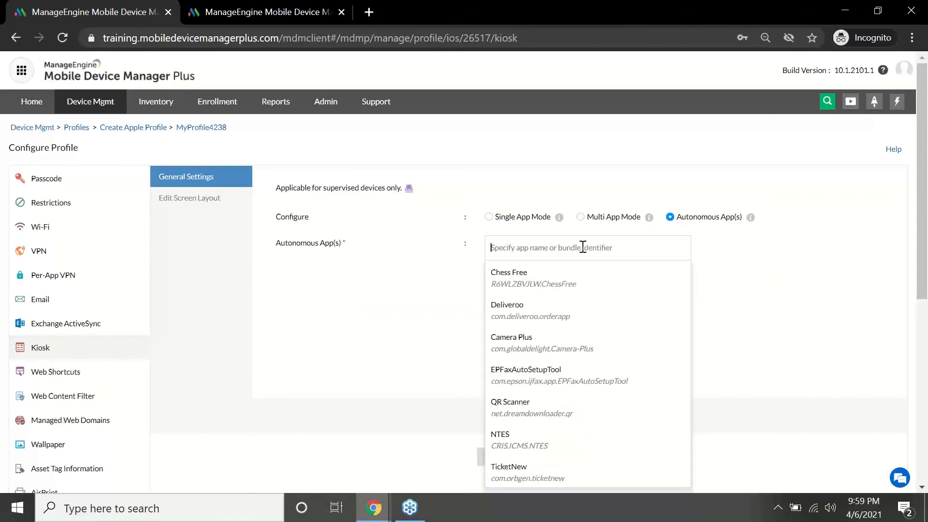
click(559, 411)
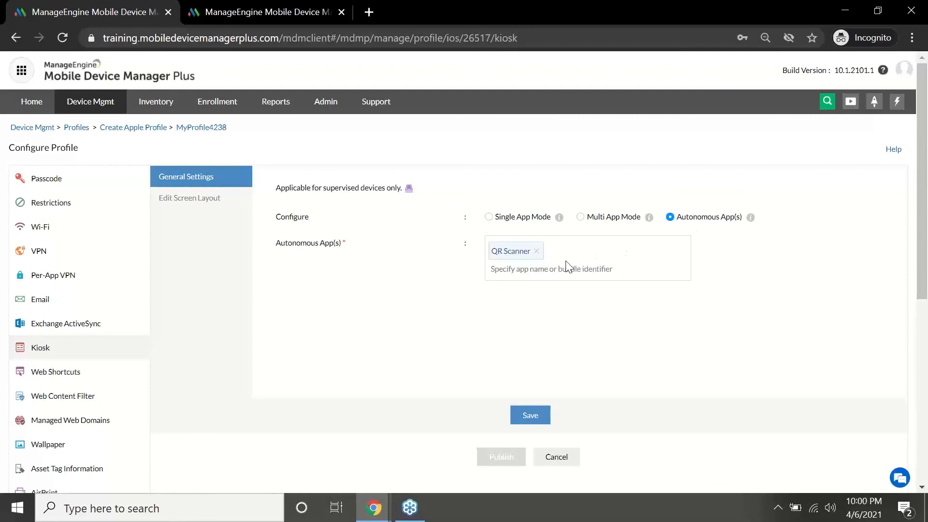
click(530, 415)
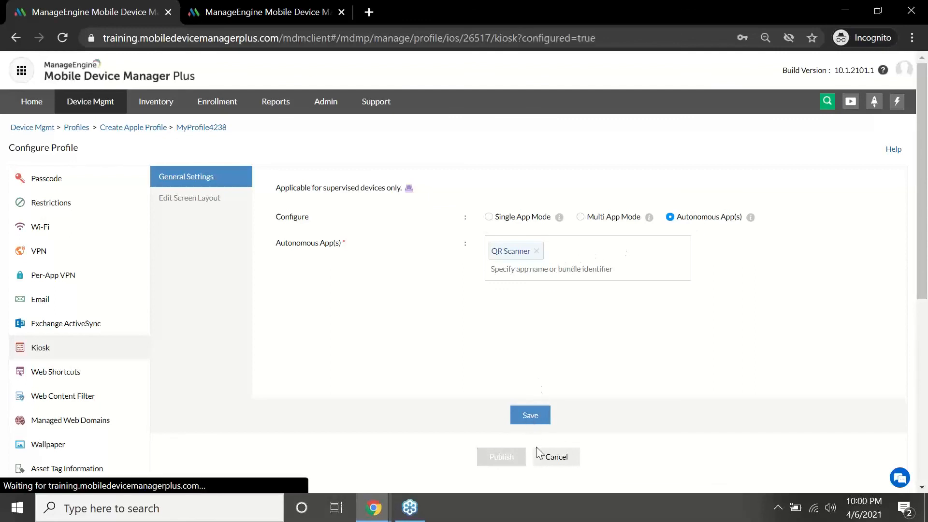
click(501, 480)
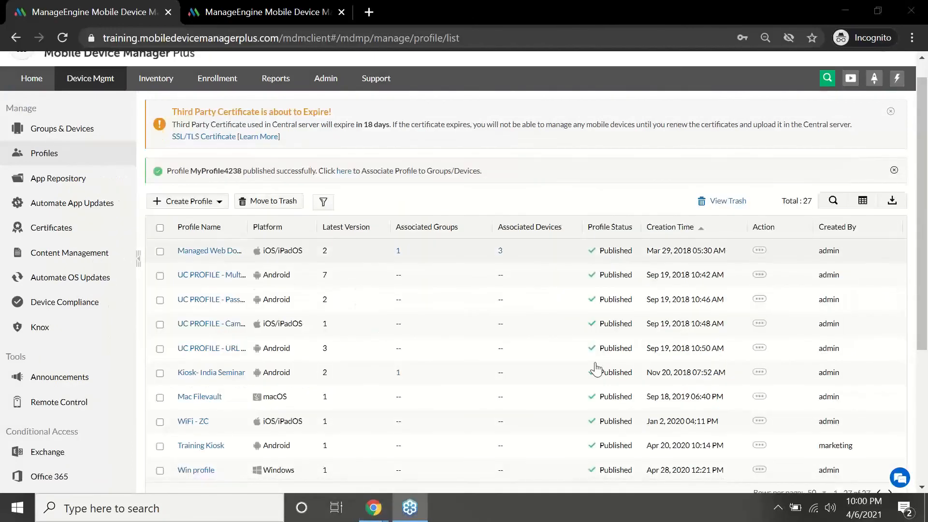
Switch to the presentation and advance it to the Rate us slide
click(333, 460)
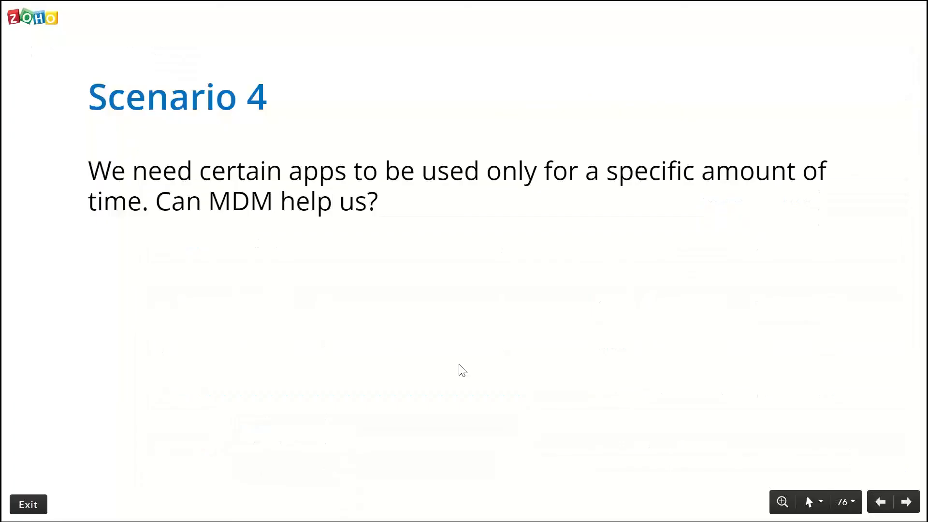
key(Right)
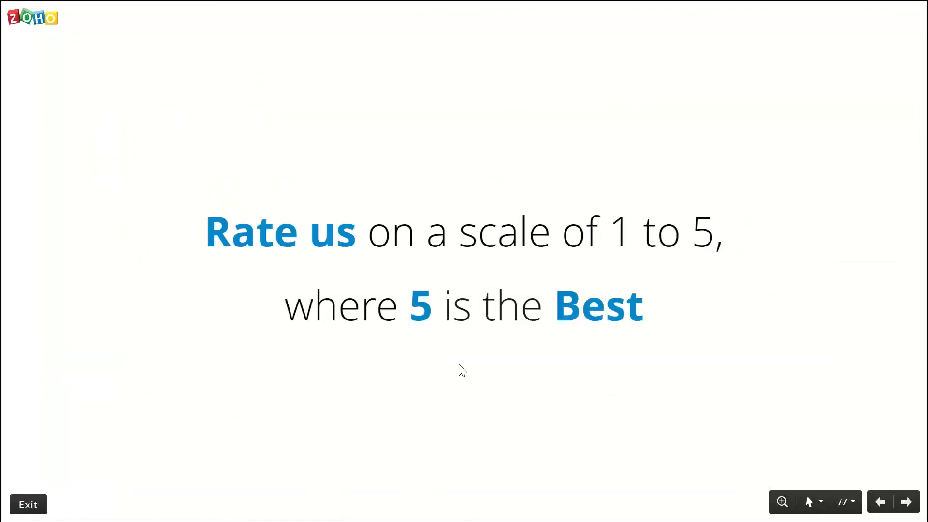